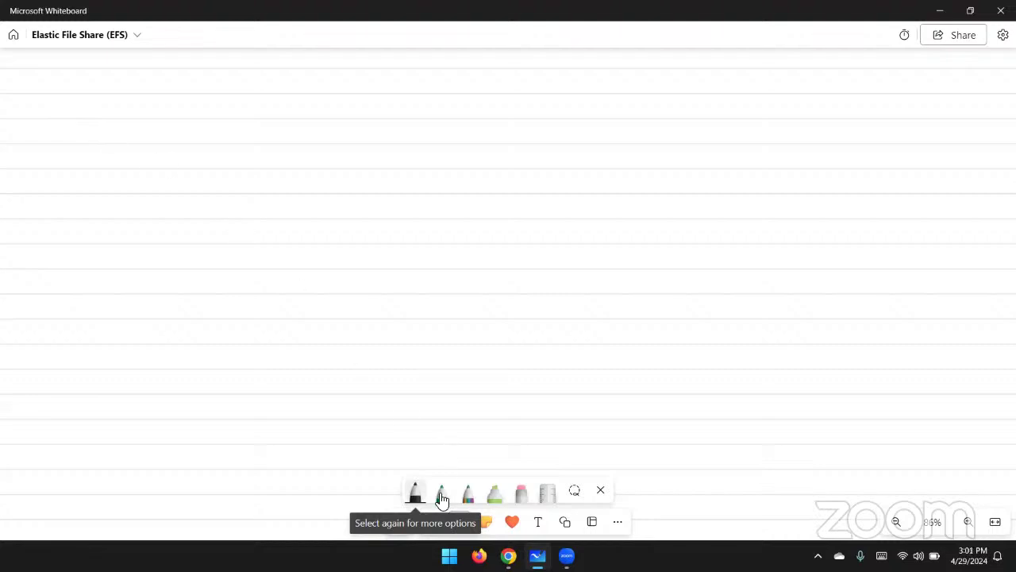
# Step: Set the black pen thickness to 4 and handwrite an underlined "EBS Volume" heading near the upper edge of the board
pyautogui.click(413, 491)
pyautogui.click(413, 248)
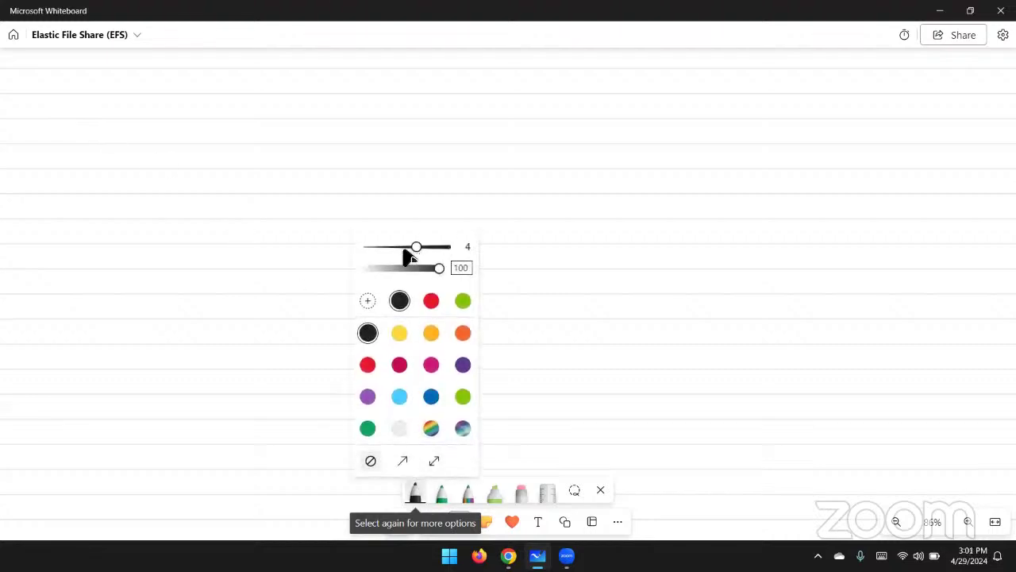
pyautogui.moveTo(92, 76); pyautogui.dragTo(103, 93)
pyautogui.moveTo(103, 70)
pyautogui.mouseDown()
pyautogui.moveTo(104, 92)
pyautogui.moveTo(125, 92)
pyautogui.mouseUp()
pyautogui.moveTo(183, 70)
pyautogui.mouseDown()
pyautogui.moveTo(201, 87)
pyautogui.moveTo(272, 86)
pyautogui.mouseUp()
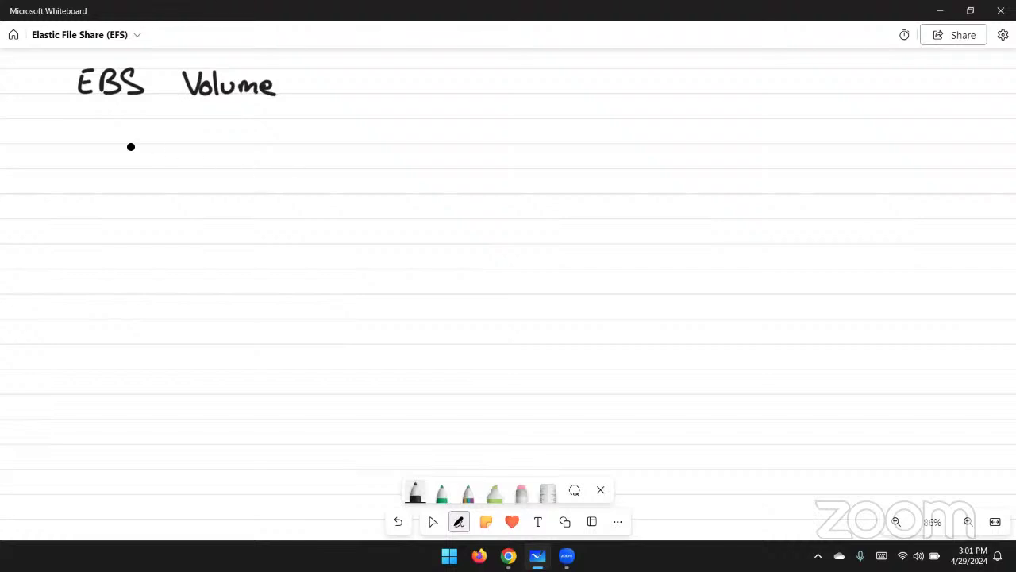
pyautogui.moveTo(76, 108); pyautogui.dragTo(241, 105)
pyautogui.moveTo(320, 107); pyautogui.dragTo(338, 108)
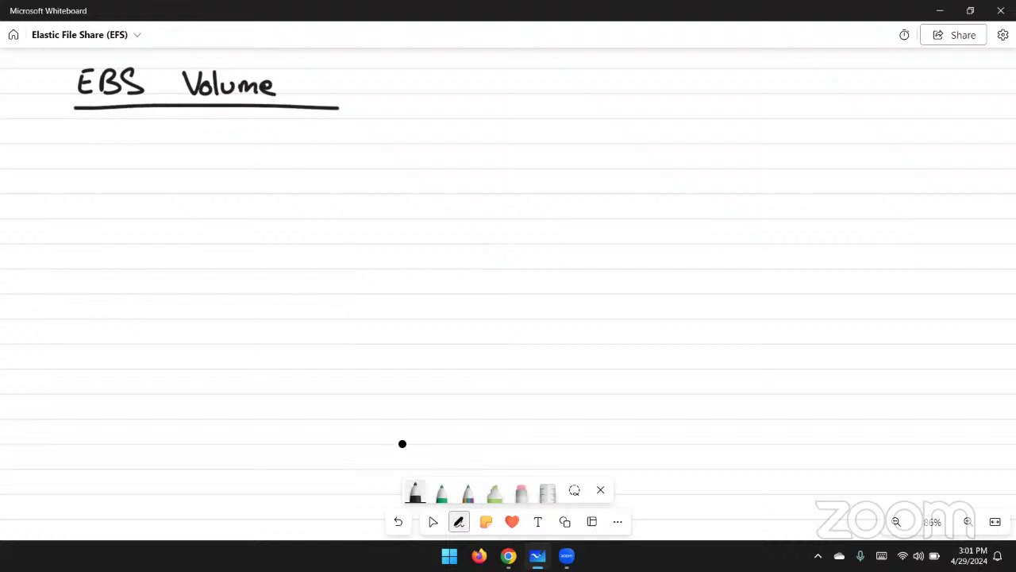
# Step: Set the black pen thickness to 5 and handwrite "EFS Share" in larger letters below the EBS Volume heading
pyautogui.click(414, 493)
pyautogui.click(434, 246)
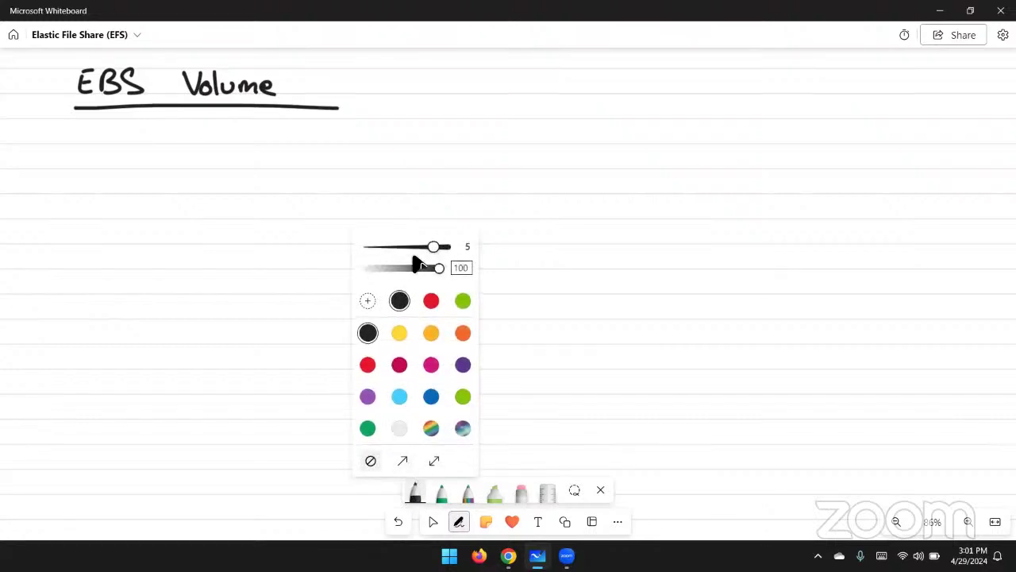
pyautogui.click(119, 170)
pyautogui.moveTo(116, 132); pyautogui.dragTo(116, 173)
pyautogui.moveTo(116, 132); pyautogui.dragTo(137, 133)
pyautogui.moveTo(116, 151); pyautogui.dragTo(131, 151)
pyautogui.moveTo(116, 173); pyautogui.dragTo(139, 173)
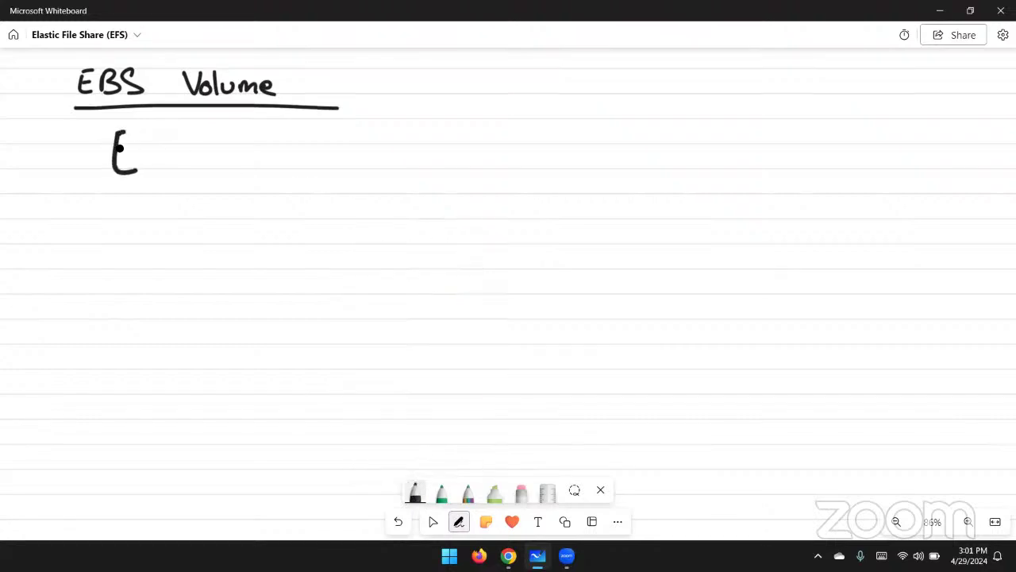
pyautogui.moveTo(146, 133)
pyautogui.mouseDown()
pyautogui.moveTo(146, 171)
pyautogui.moveTo(170, 133)
pyautogui.mouseUp()
pyautogui.moveTo(148, 151); pyautogui.dragTo(182, 167)
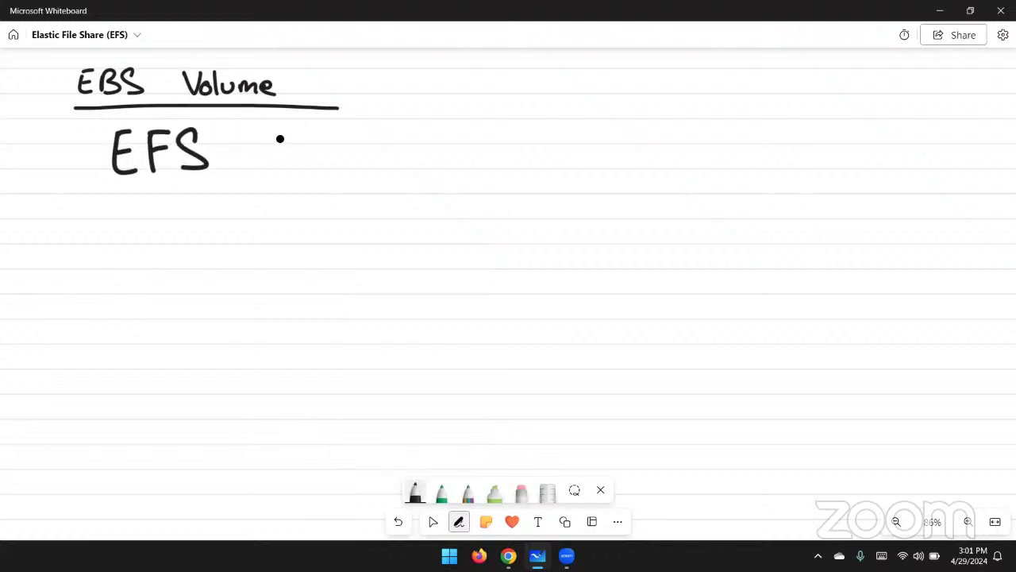
pyautogui.moveTo(283, 133)
pyautogui.mouseDown()
pyautogui.moveTo(286, 155)
pyautogui.moveTo(270, 168)
pyautogui.mouseUp()
pyautogui.moveTo(302, 132); pyautogui.dragTo(322, 172)
pyautogui.moveTo(338, 159)
pyautogui.mouseDown()
pyautogui.moveTo(340, 171)
pyautogui.moveTo(359, 159)
pyautogui.moveTo(380, 170)
pyautogui.mouseUp()
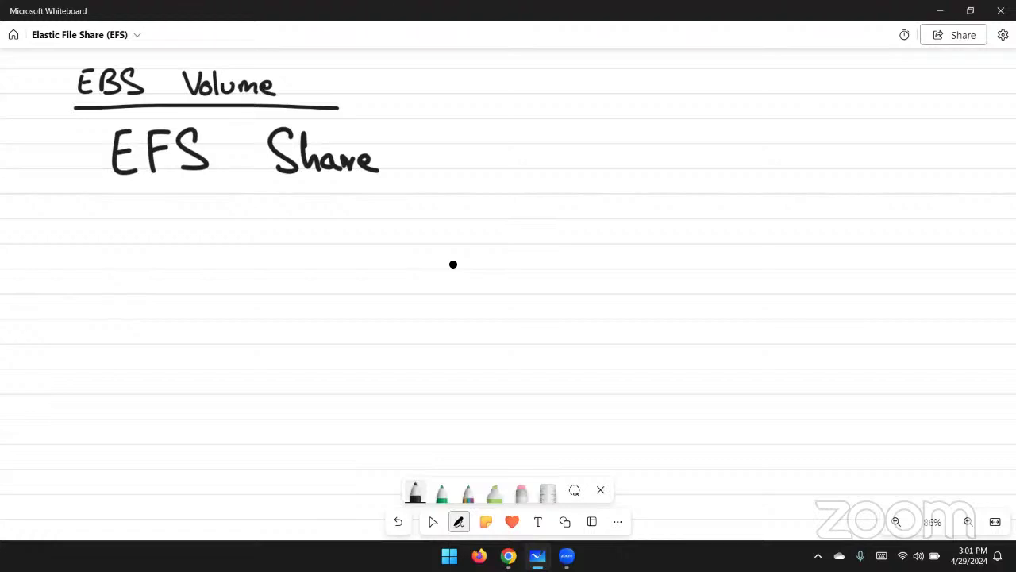
# Step: Handwrite "– Virtual hard disk." with the green pen after EBS Volume and highlight the B in EBS
pyautogui.click(446, 496)
pyautogui.click(445, 494)
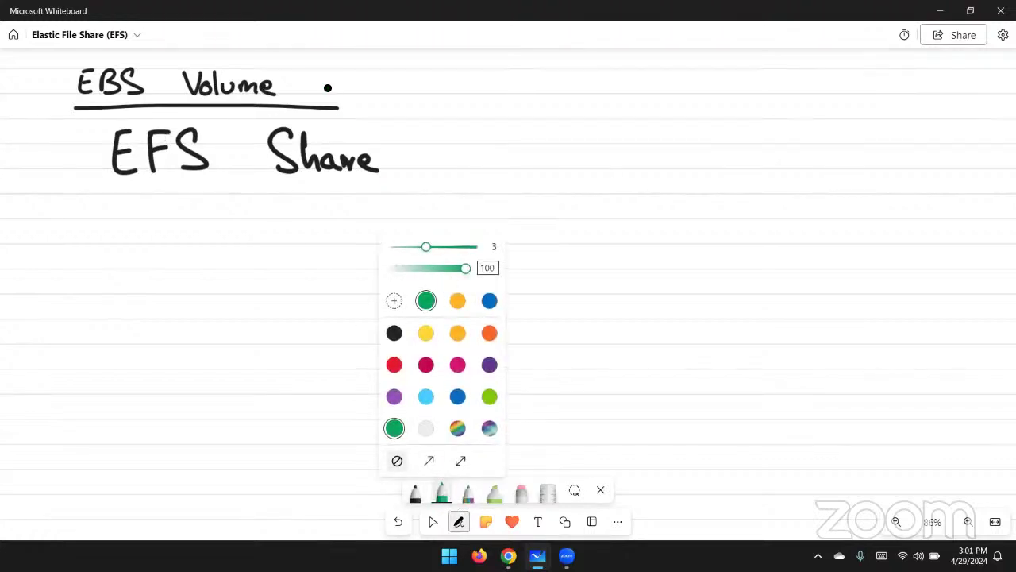
pyautogui.moveTo(303, 82)
pyautogui.mouseDown()
pyautogui.moveTo(438, 85)
pyautogui.moveTo(442, 75)
pyautogui.moveTo(504, 79)
pyautogui.moveTo(520, 91)
pyautogui.moveTo(603, 84)
pyautogui.moveTo(627, 94)
pyautogui.mouseUp()
pyautogui.click(635, 92)
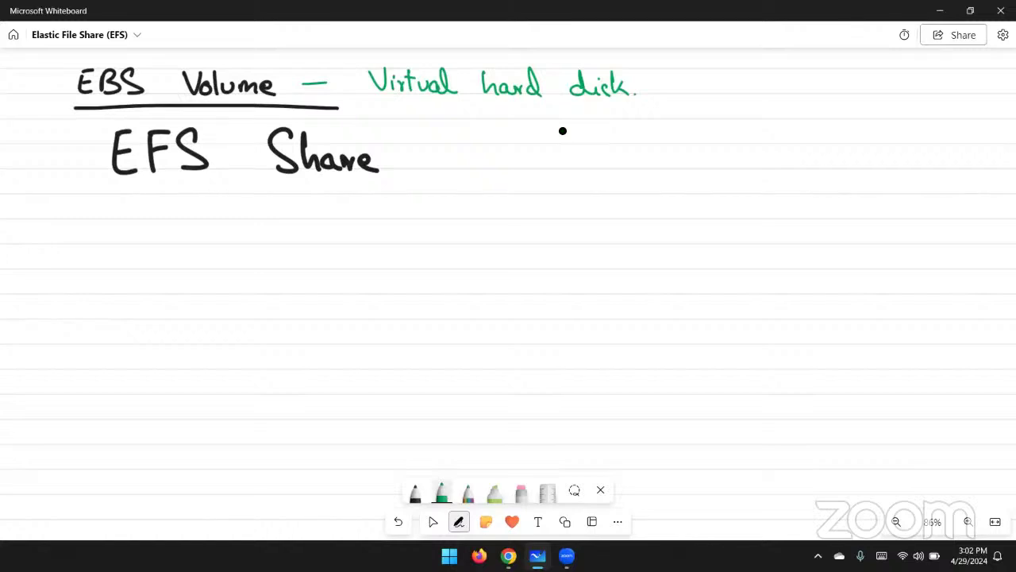
pyautogui.click(494, 492)
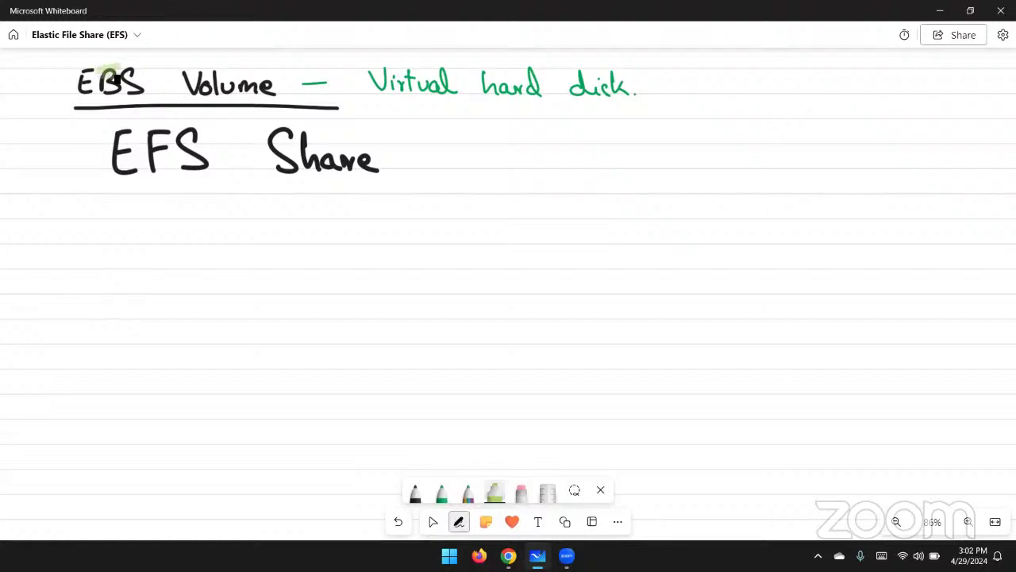
pyautogui.moveTo(102, 89)
pyautogui.mouseDown()
pyautogui.moveTo(111, 93)
pyautogui.moveTo(119, 80)
pyautogui.moveTo(110, 88)
pyautogui.mouseUp()
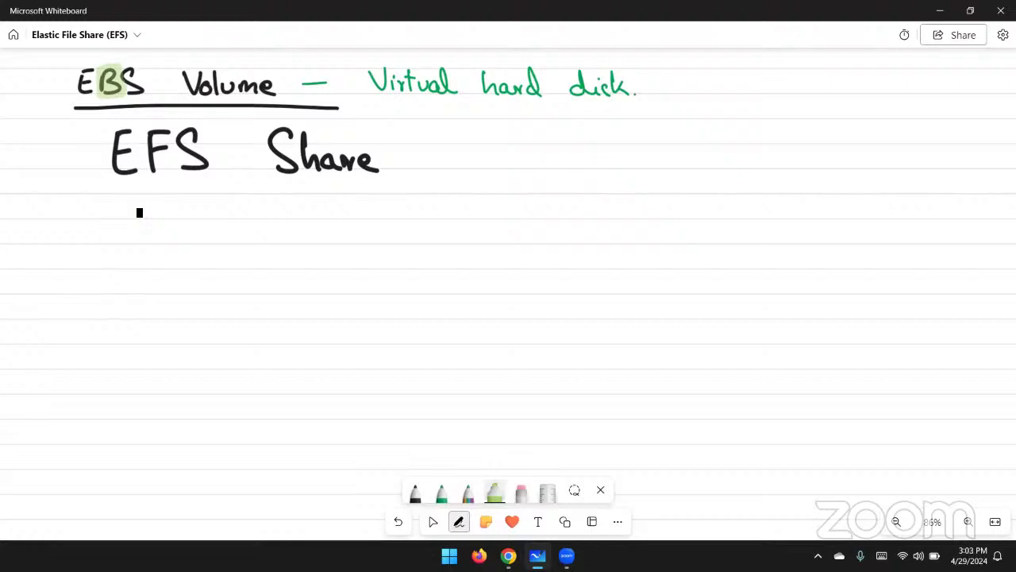
# Step: Change the green pen's color to pink, draw a rectangle below EFS Share and label it "instance 1"
pyautogui.click(443, 492)
pyautogui.click(444, 491)
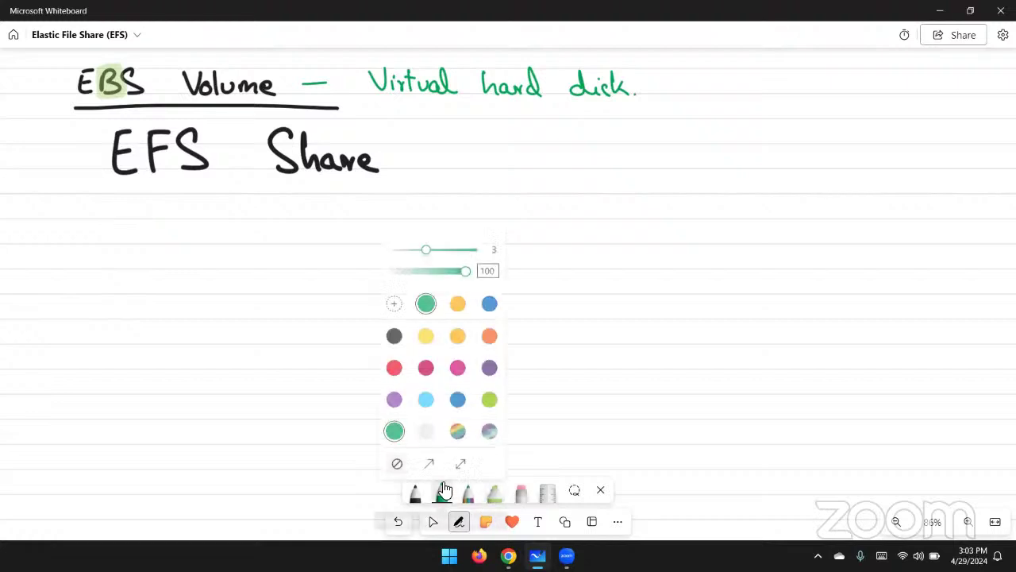
pyautogui.click(457, 364)
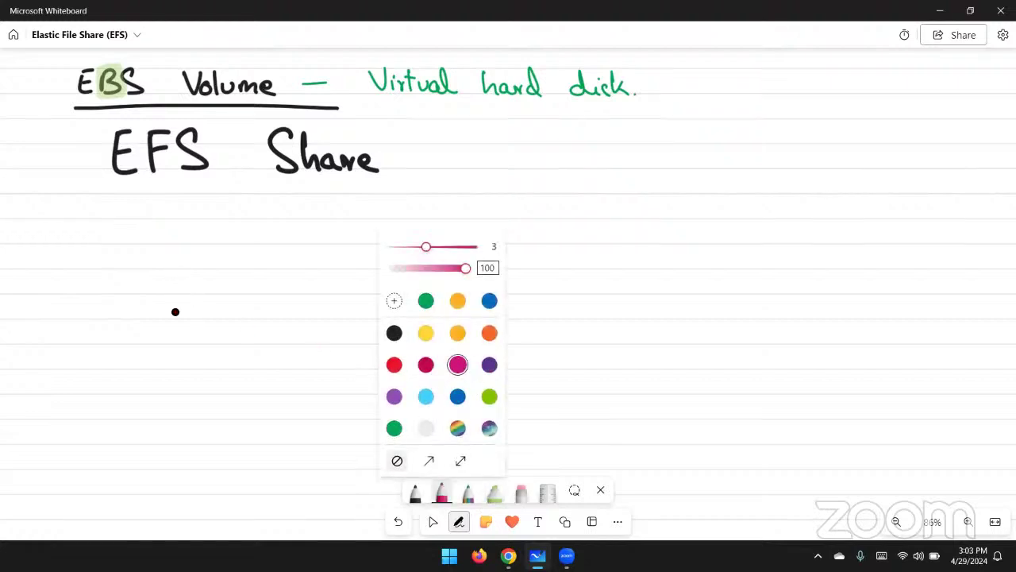
pyautogui.moveTo(176, 312)
pyautogui.mouseDown()
pyautogui.moveTo(265, 270)
pyautogui.moveTo(177, 271)
pyautogui.mouseUp()
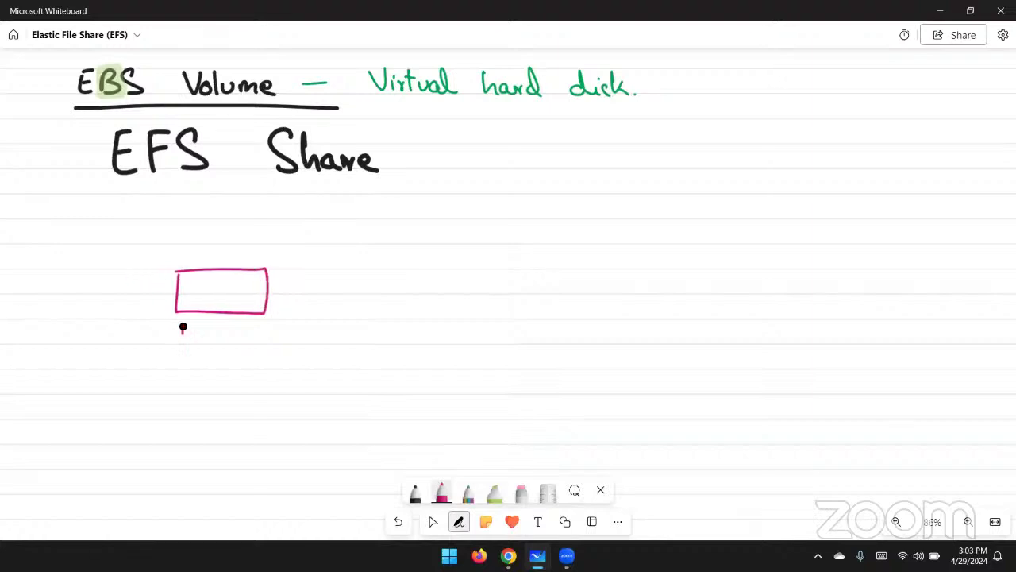
pyautogui.moveTo(183, 326)
pyautogui.mouseDown()
pyautogui.moveTo(243, 335)
pyautogui.moveTo(263, 326)
pyautogui.moveTo(272, 338)
pyautogui.mouseUp()
# Step: Draw two more pink rectangles one above the other, well to the right of instance 1, labeled "instance 2" and "instance 3"
pyautogui.moveTo(617, 215)
pyautogui.mouseDown()
pyautogui.moveTo(715, 224)
pyautogui.moveTo(633, 209)
pyautogui.mouseUp()
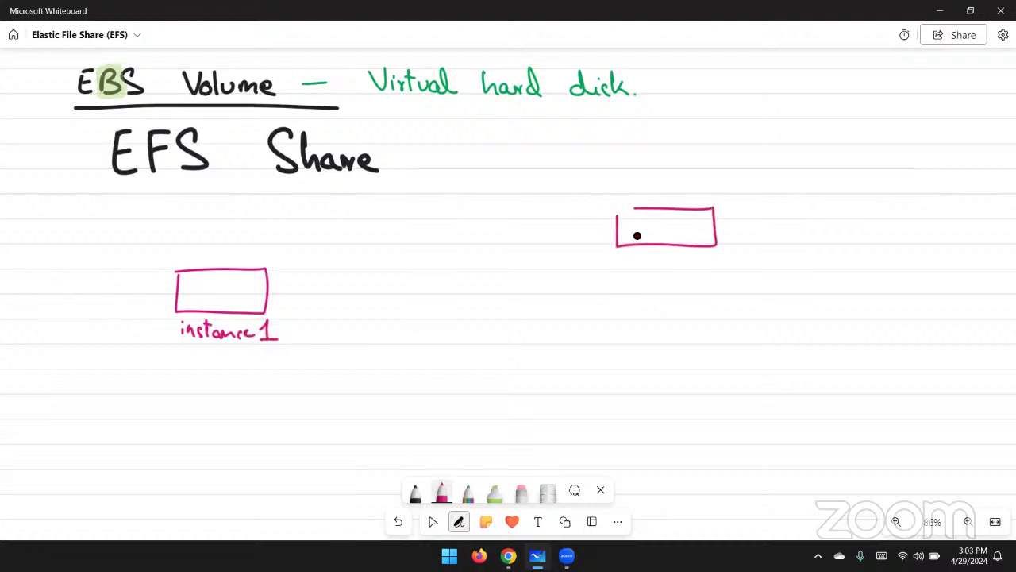
pyautogui.moveTo(645, 254)
pyautogui.mouseDown()
pyautogui.moveTo(738, 257)
pyautogui.moveTo(755, 273)
pyautogui.mouseUp()
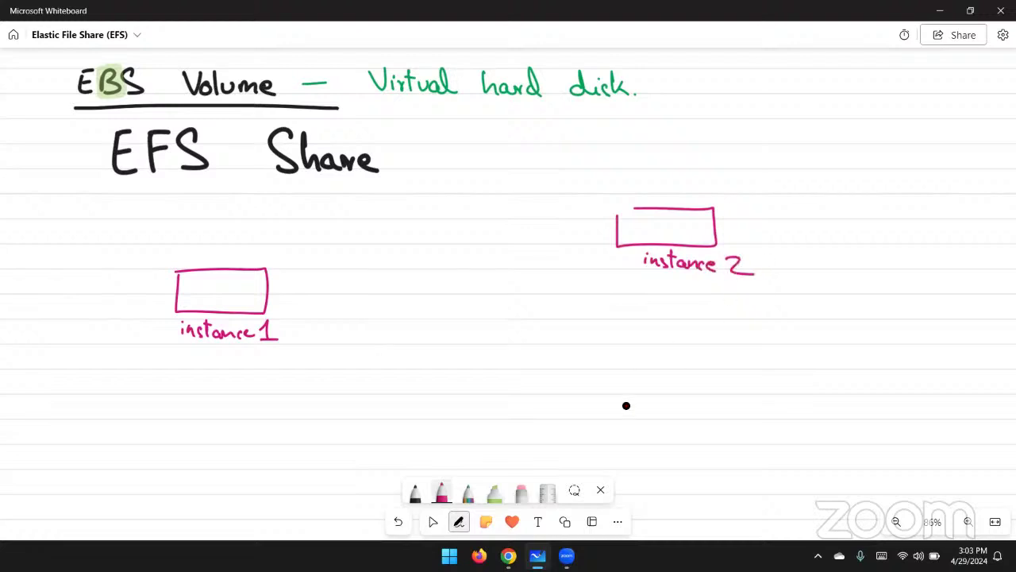
pyautogui.moveTo(608, 406)
pyautogui.mouseDown()
pyautogui.moveTo(738, 402)
pyautogui.moveTo(613, 403)
pyautogui.mouseUp()
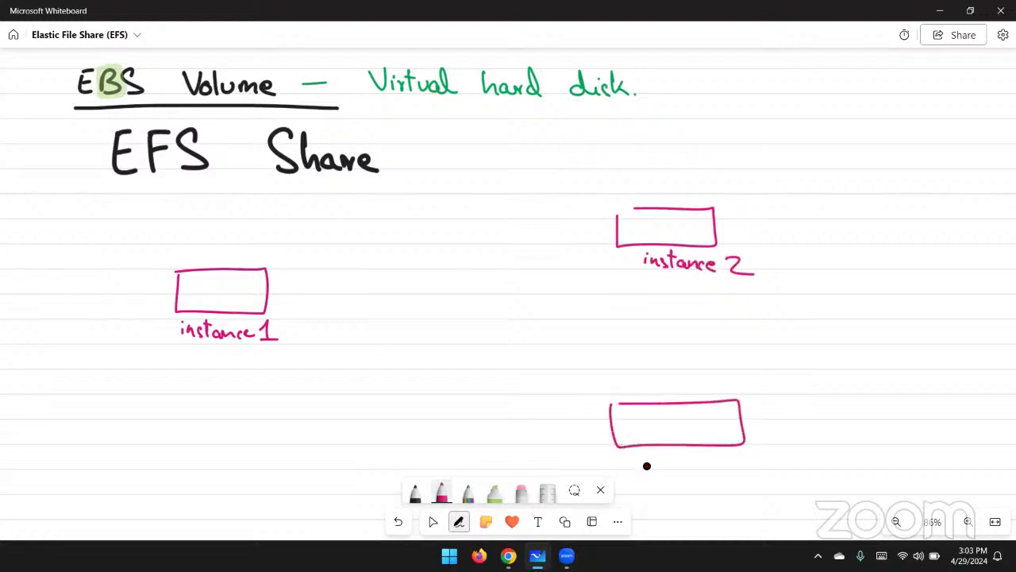
pyautogui.moveTo(647, 466)
pyautogui.mouseDown()
pyautogui.moveTo(670, 447)
pyautogui.moveTo(686, 466)
pyautogui.moveTo(726, 461)
pyautogui.moveTo(738, 470)
pyautogui.mouseUp()
# Step: Draw a rainbow circle between the three instances and label it "EBS Volume"
pyautogui.click(468, 492)
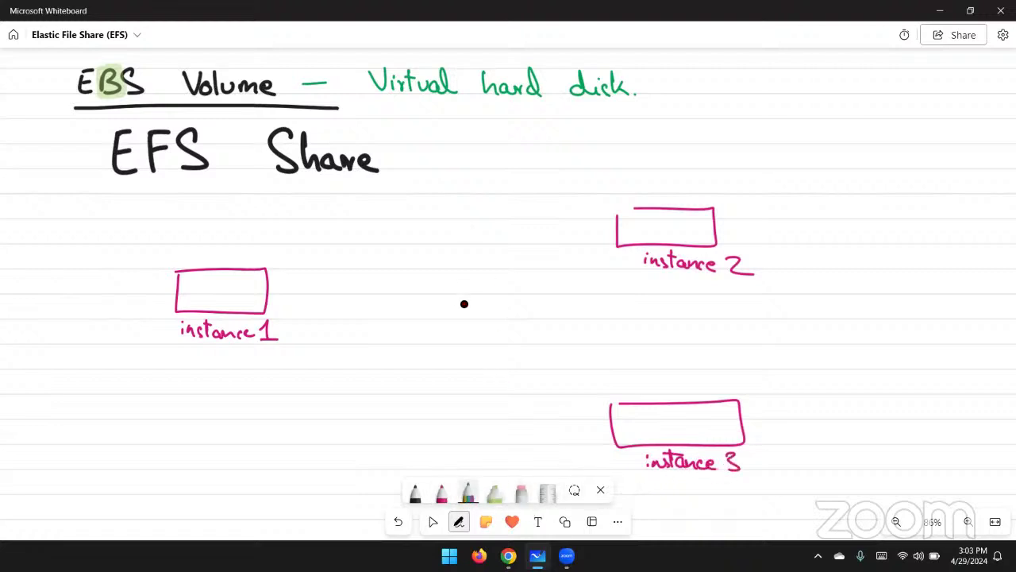
pyautogui.moveTo(465, 304)
pyautogui.mouseDown()
pyautogui.moveTo(472, 297)
pyautogui.moveTo(433, 339)
pyautogui.mouseUp()
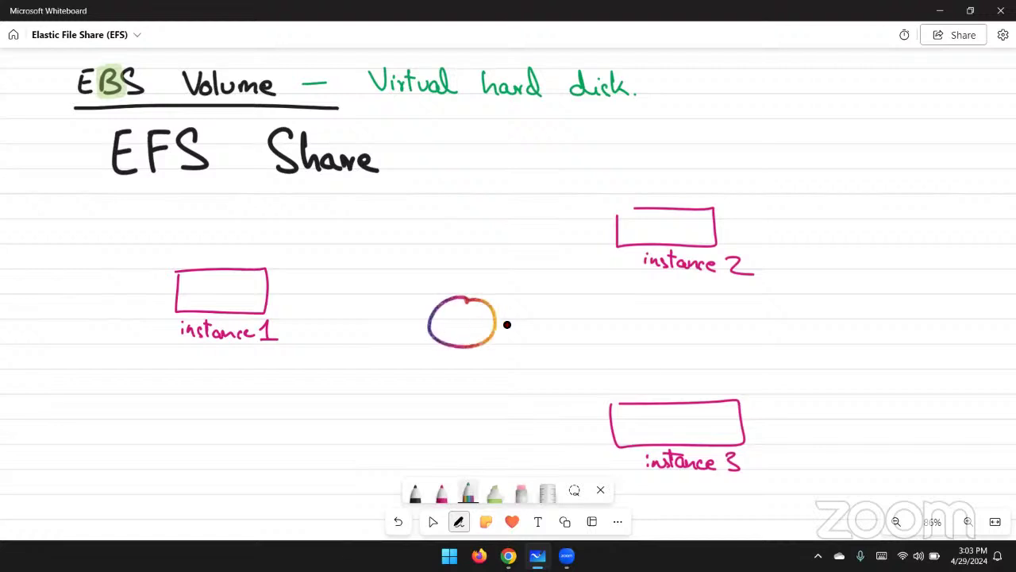
pyautogui.moveTo(506, 325)
pyautogui.mouseDown()
pyautogui.moveTo(509, 316)
pyautogui.moveTo(545, 333)
pyautogui.moveTo(598, 316)
pyautogui.moveTo(617, 330)
pyautogui.moveTo(651, 328)
pyautogui.mouseUp()
# Step: Draw a black arrow from the EBS Volume circle to instance 1 and crossed-out lines toward instances 2 and 3
pyautogui.click(415, 491)
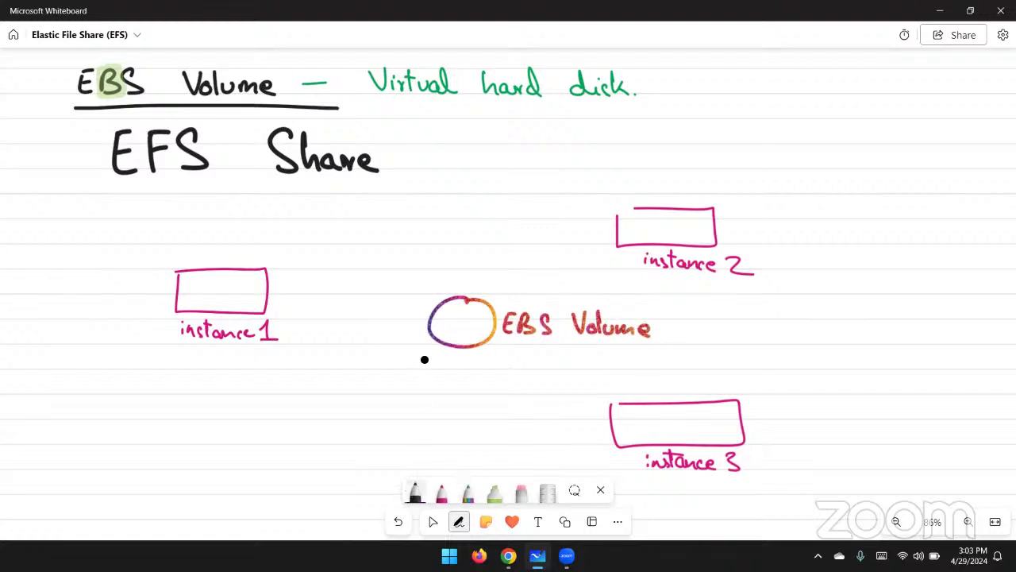
pyautogui.moveTo(441, 313)
pyautogui.mouseDown()
pyautogui.moveTo(255, 306)
pyautogui.moveTo(265, 322)
pyautogui.mouseUp()
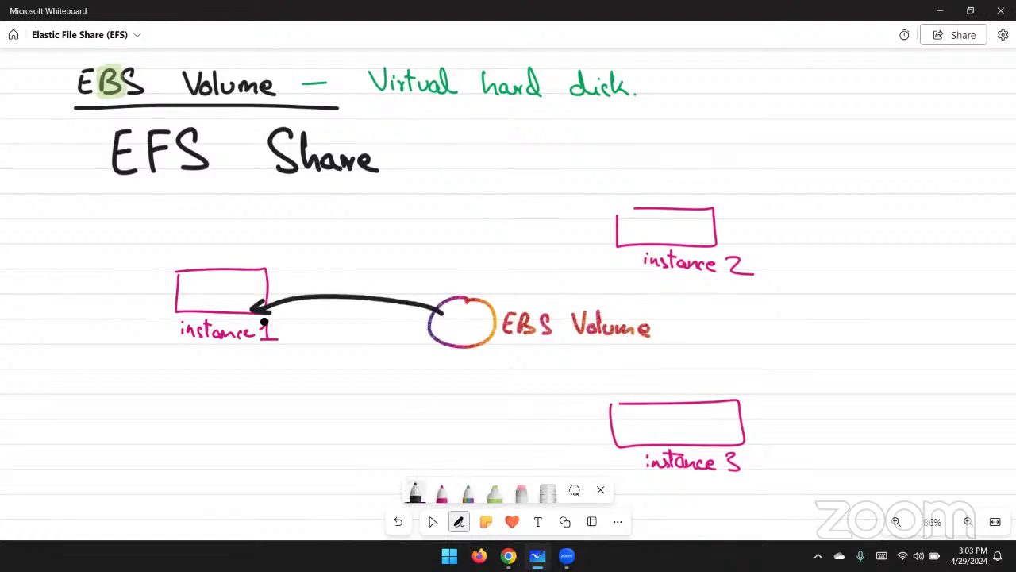
pyautogui.moveTo(484, 290)
pyautogui.mouseDown()
pyautogui.moveTo(531, 250)
pyautogui.moveTo(580, 232)
pyautogui.moveTo(541, 258)
pyautogui.moveTo(567, 256)
pyautogui.mouseUp()
pyautogui.moveTo(480, 347)
pyautogui.mouseDown()
pyautogui.moveTo(599, 385)
pyautogui.moveTo(540, 382)
pyautogui.mouseUp()
pyautogui.moveTo(548, 355); pyautogui.dragTo(572, 387)
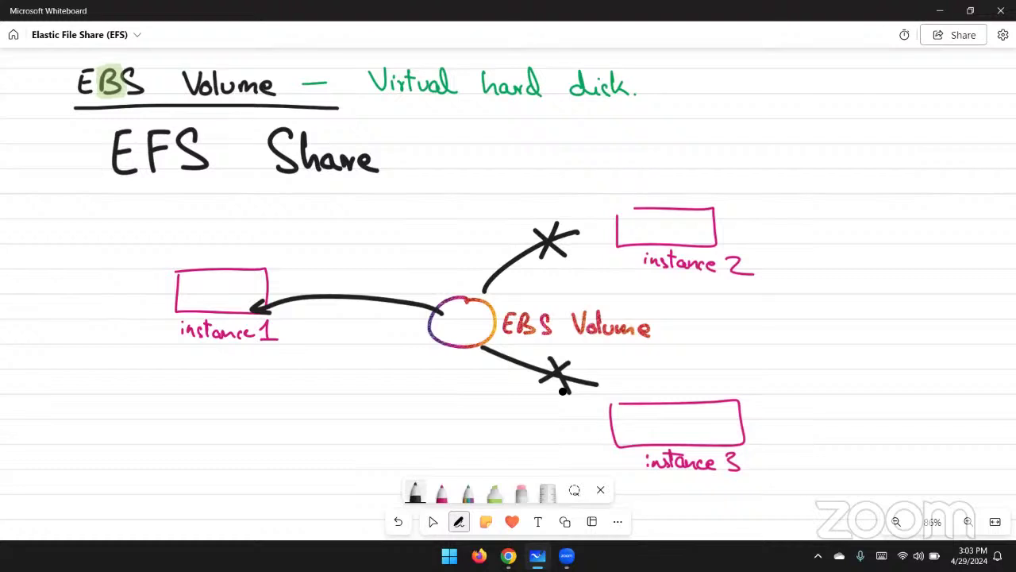
# Step: Undo the black connectors, the EBS Volume label and the rainbow circle, keeping the three instance boxes
pyautogui.hotkey('ctrl', 'z')
pyautogui.hotkey('ctrl', 'z')
pyautogui.hotkey('ctrl', 'z')
pyautogui.hotkey('ctrl', 'z')
pyautogui.hotkey('ctrl', 'z')
pyautogui.hotkey('ctrl', 'z')
pyautogui.hotkey('ctrl', 'z')
pyautogui.hotkey('ctrl', 'z')
pyautogui.hotkey('ctrl', 'z')
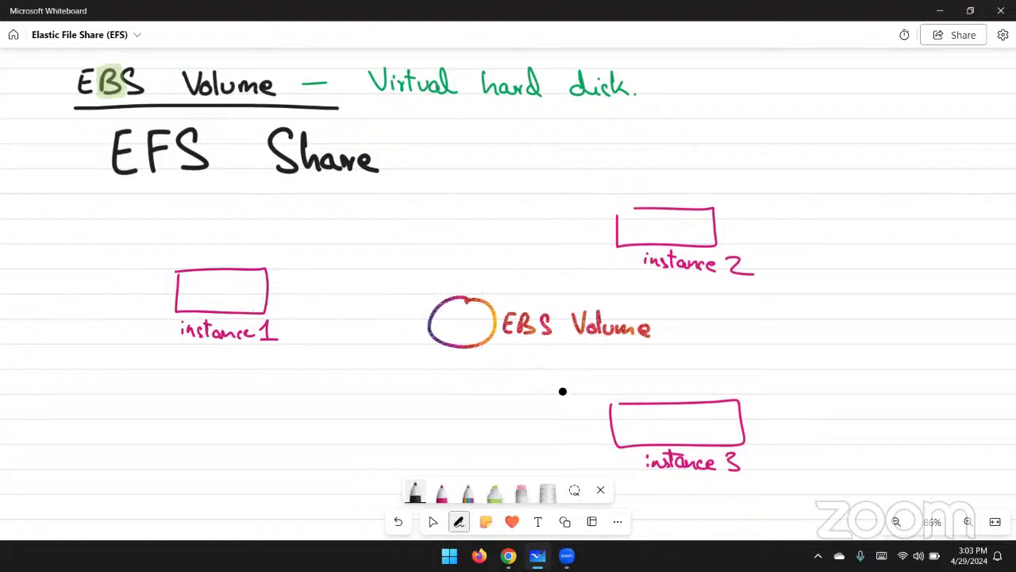
pyautogui.hotkey('ctrl', 'z')
pyautogui.hotkey('ctrl', 'z')
pyautogui.hotkey('ctrl', 'z')
pyautogui.hotkey('ctrl', 'z')
pyautogui.hotkey('ctrl', 'z')
pyautogui.hotkey('ctrl', 'z')
pyautogui.hotkey('ctrl', 'z')
pyautogui.hotkey('ctrl', 'z')
pyautogui.hotkey('ctrl', 'z')
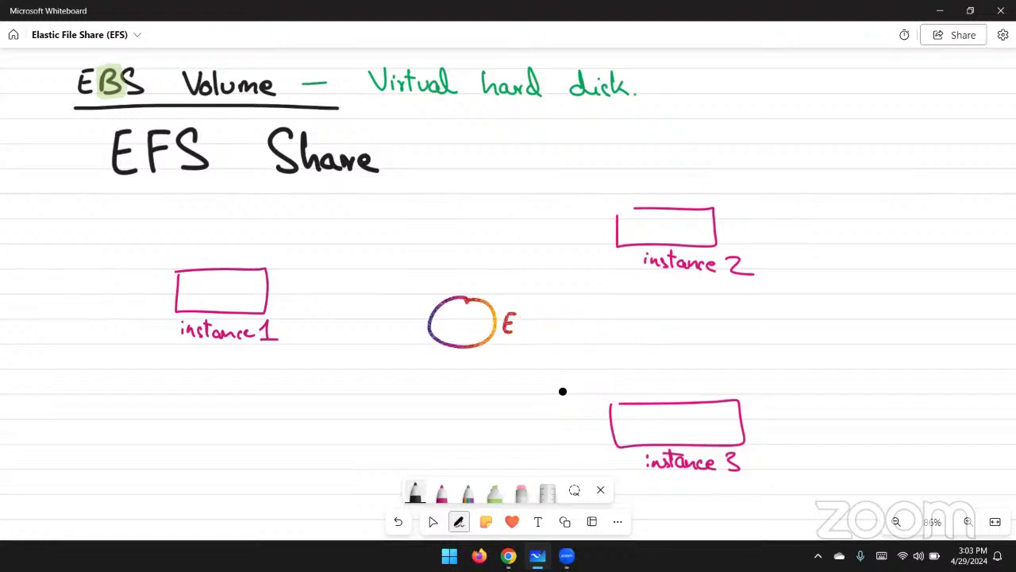
pyautogui.hotkey('ctrl', 'z')
pyautogui.hotkey('ctrl', 'z')
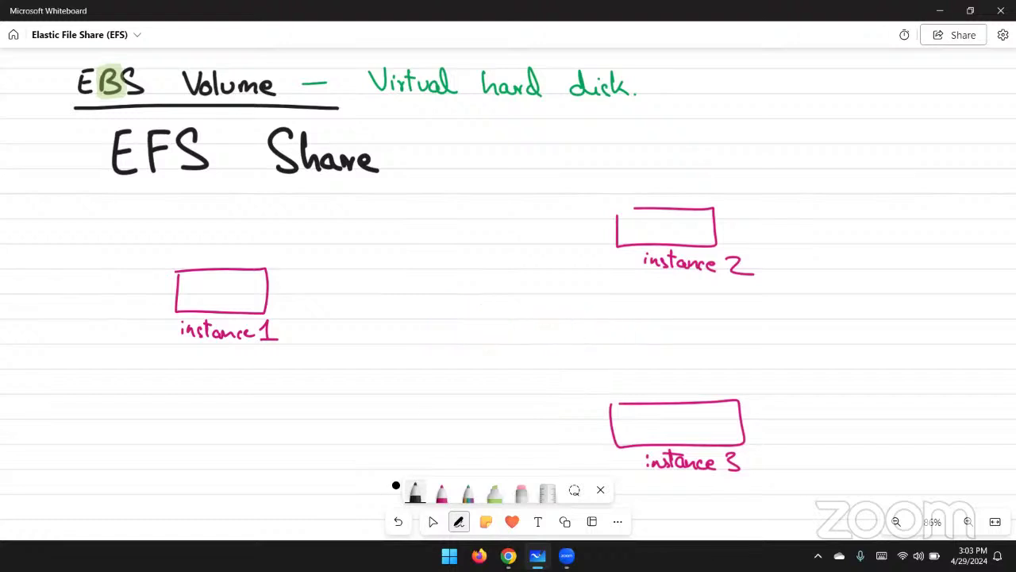
# Step: Draw a rainbow box labeled "EFS Share" between the instances, with arrows to instance 1, instance 2 and instance 3
pyautogui.click(472, 495)
pyautogui.moveTo(412, 292)
pyautogui.mouseDown()
pyautogui.moveTo(460, 336)
pyautogui.moveTo(517, 291)
pyautogui.moveTo(405, 289)
pyautogui.moveTo(438, 322)
pyautogui.moveTo(460, 299)
pyautogui.moveTo(447, 332)
pyautogui.moveTo(500, 332)
pyautogui.mouseUp()
pyautogui.moveTo(502, 289)
pyautogui.mouseDown()
pyautogui.moveTo(590, 233)
pyautogui.moveTo(607, 238)
pyautogui.mouseUp()
pyautogui.moveTo(589, 235); pyautogui.dragTo(597, 250)
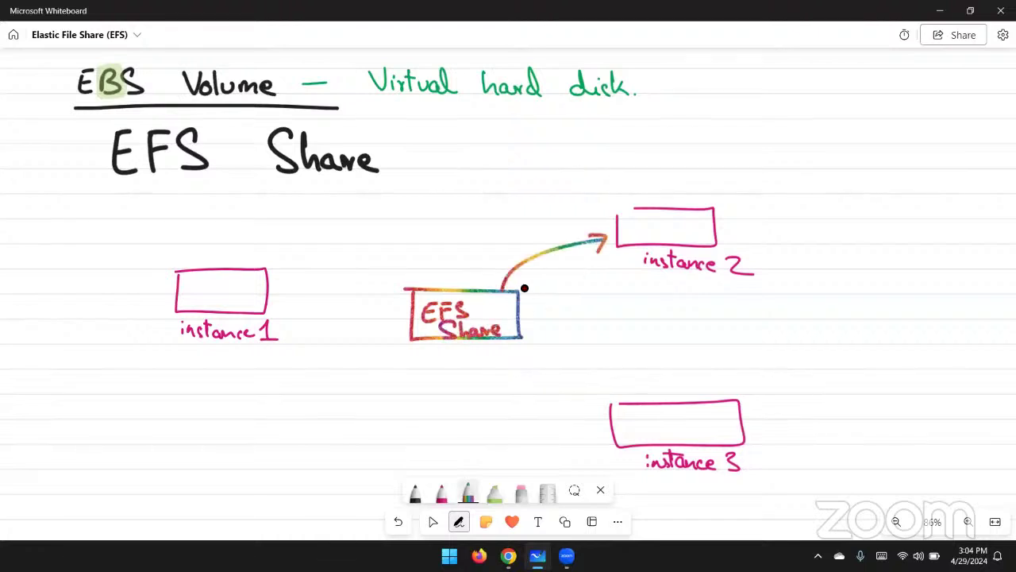
pyautogui.moveTo(410, 307); pyautogui.dragTo(288, 293)
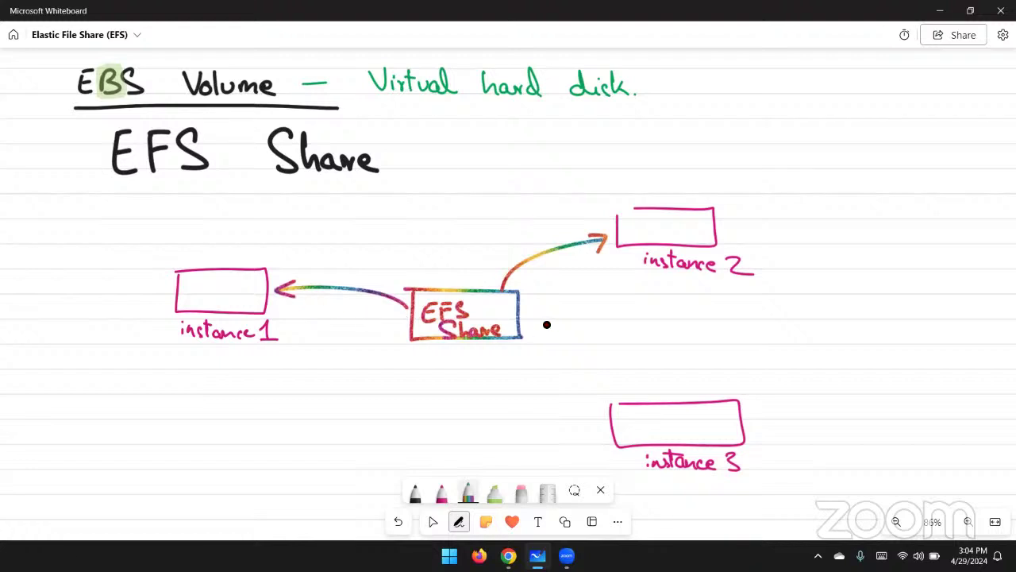
pyautogui.moveTo(531, 326)
pyautogui.mouseDown()
pyautogui.moveTo(653, 376)
pyautogui.moveTo(635, 381)
pyautogui.mouseUp()
# Step: Change the pink pen's color to orange and handwrite "fully managed by AWS" after the EFS Share heading
pyautogui.click(442, 495)
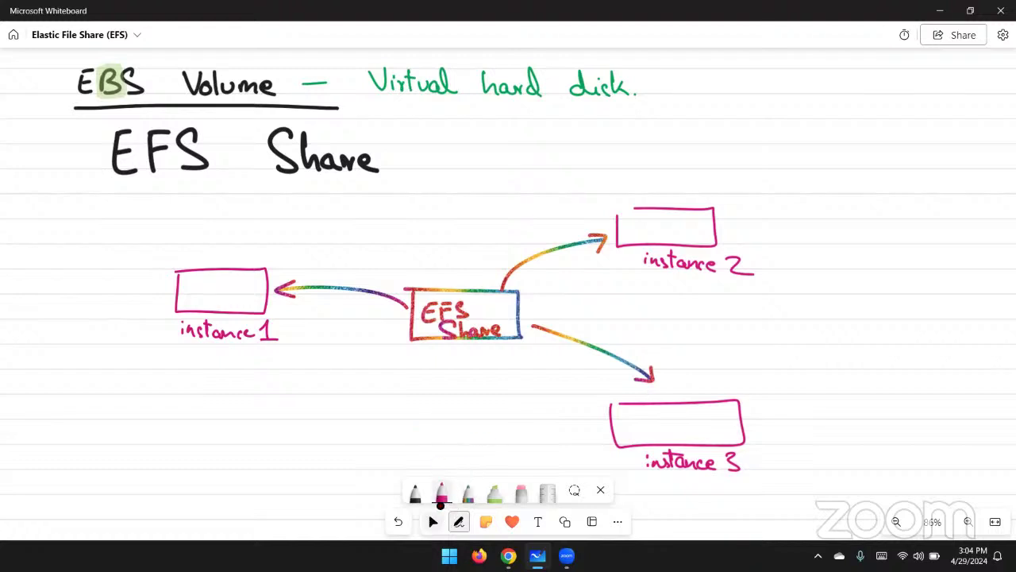
pyautogui.click(446, 493)
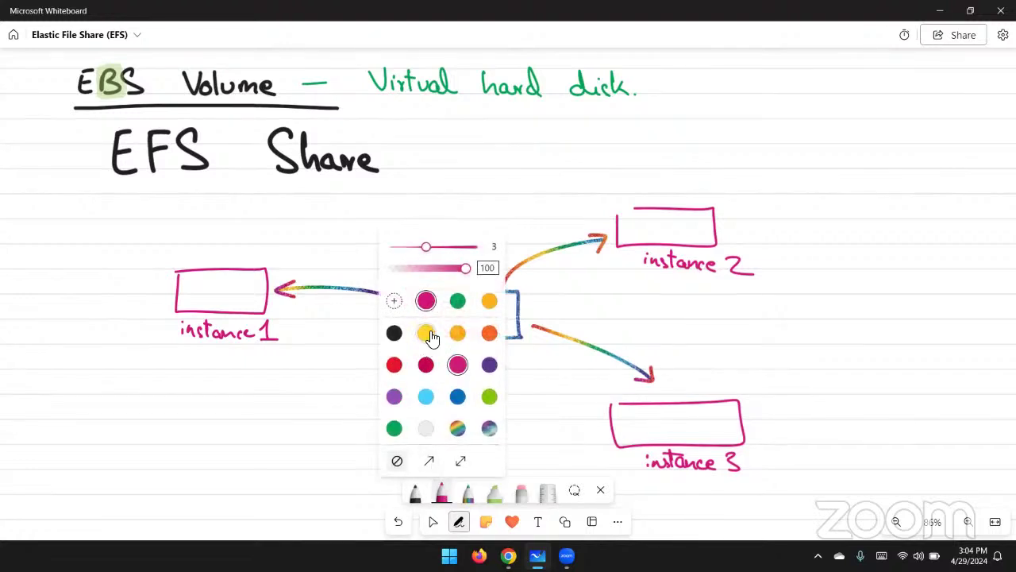
pyautogui.click(489, 332)
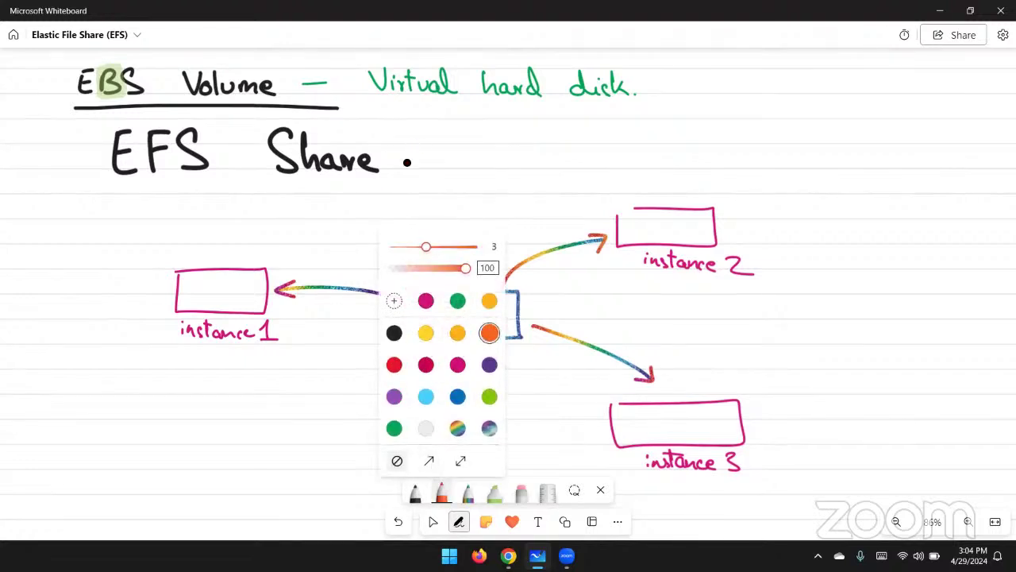
pyautogui.moveTo(406, 162)
pyautogui.mouseDown()
pyautogui.moveTo(572, 159)
pyautogui.moveTo(588, 168)
pyautogui.moveTo(565, 164)
pyautogui.moveTo(708, 156)
pyautogui.moveTo(707, 170)
pyautogui.mouseUp()
pyautogui.hotkey('ctrl', 'z')
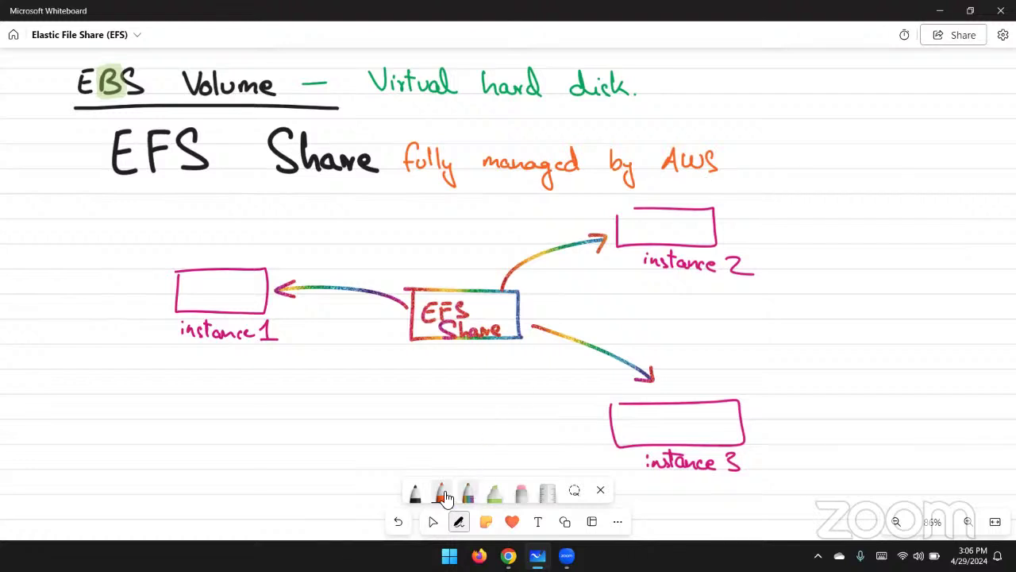
# Step: Handwrite "8EB" with the black pen directly beneath the EFS Share box
pyautogui.click(415, 490)
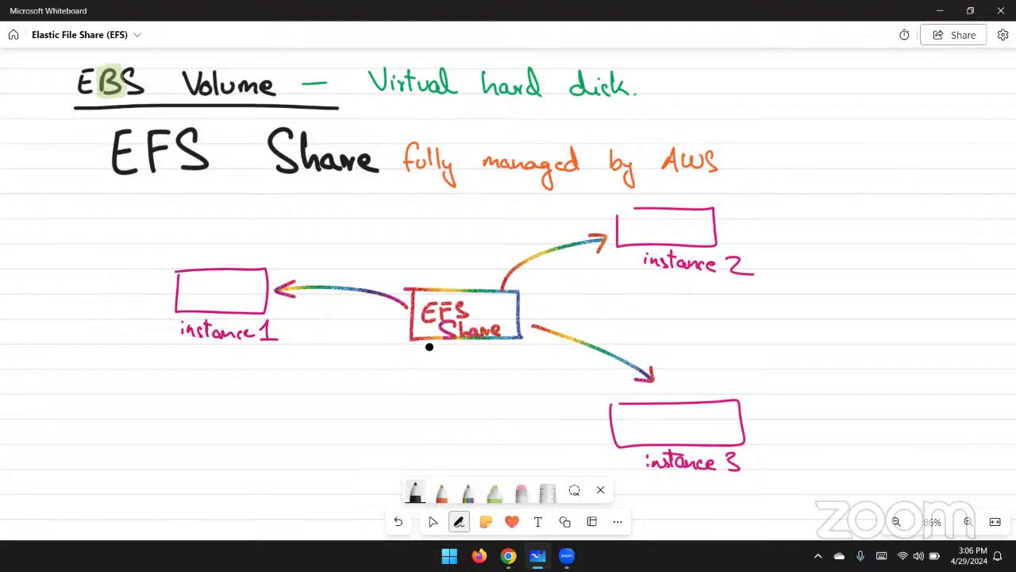
pyautogui.moveTo(431, 347); pyautogui.dragTo(492, 357)
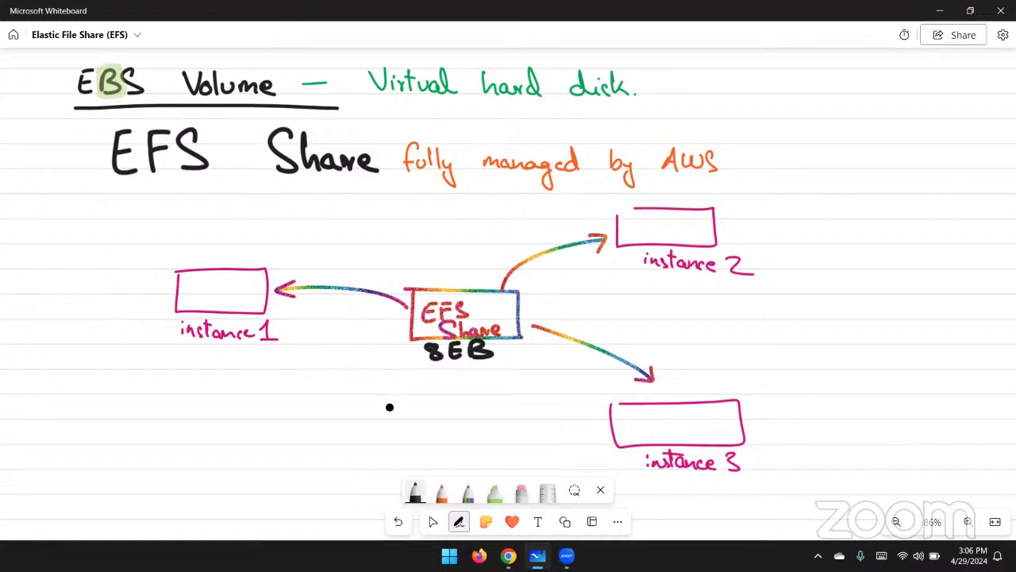
# Step: Set the black pen thickness to 2 and handwrite "8bit = 1 byte" in the board's upper right corner
pyautogui.click(414, 490)
pyautogui.moveTo(432, 247); pyautogui.dragTo(382, 247)
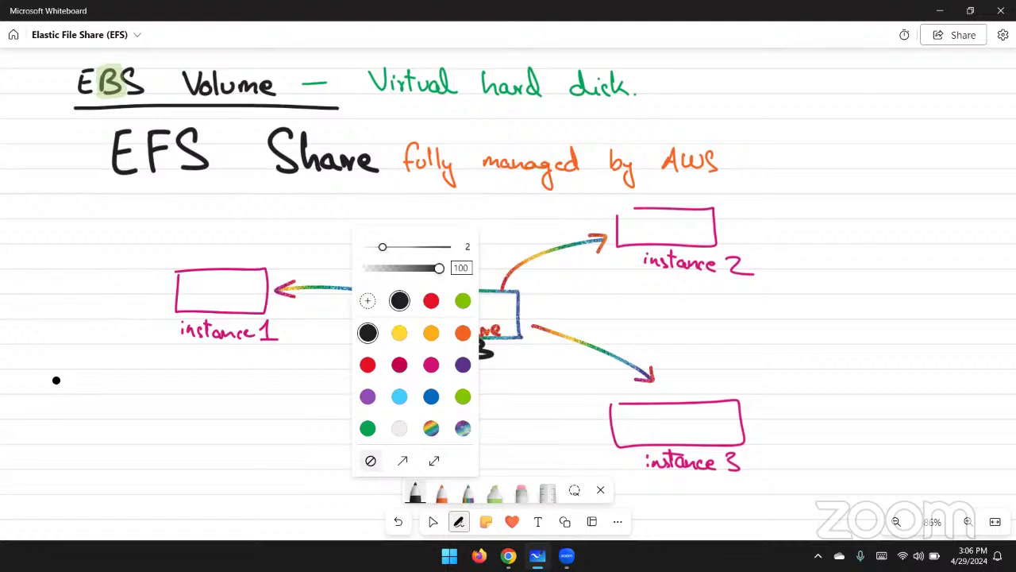
pyautogui.click(838, 83)
pyautogui.moveTo(844, 73); pyautogui.dragTo(876, 92)
pyautogui.moveTo(870, 81); pyautogui.dragTo(902, 82)
pyautogui.moveTo(892, 88)
pyautogui.mouseDown()
pyautogui.moveTo(925, 94)
pyautogui.moveTo(941, 82)
pyautogui.moveTo(954, 110)
pyautogui.mouseUp()
pyautogui.moveTo(965, 71); pyautogui.dragTo(969, 93)
pyautogui.moveTo(959, 82); pyautogui.dragTo(984, 94)
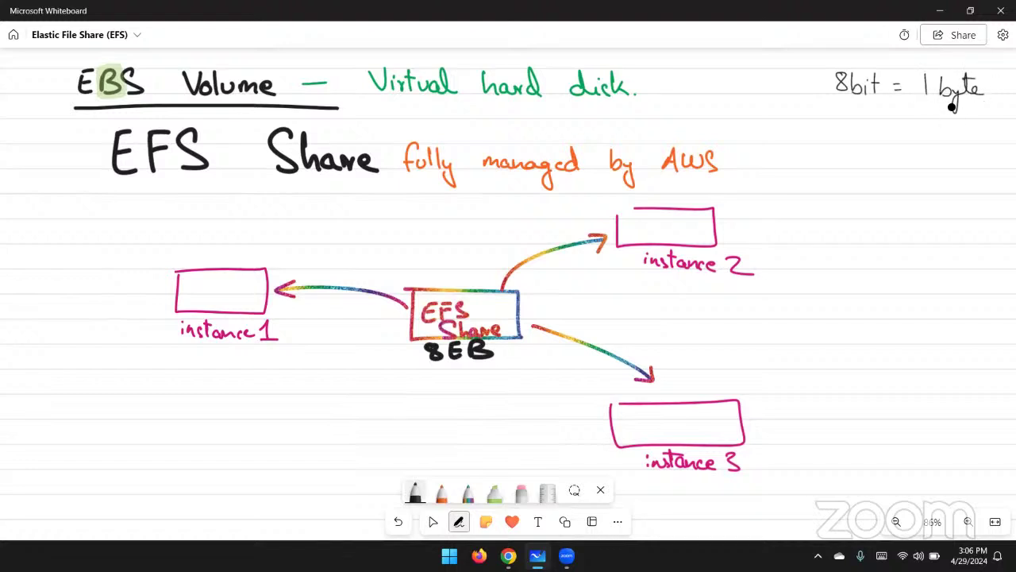
# Step: Handwrite "1024byte = 1KB" and "1024KB = 1MB" on separate lines below "8bit = 1 byte"
pyautogui.moveTo(823, 128)
pyautogui.mouseDown()
pyautogui.moveTo(822, 146)
pyautogui.moveTo(835, 129)
pyautogui.moveTo(860, 144)
pyautogui.moveTo(887, 143)
pyautogui.mouseUp()
pyautogui.moveTo(891, 135)
pyautogui.mouseDown()
pyautogui.moveTo(891, 159)
pyautogui.moveTo(937, 133)
pyautogui.moveTo(945, 141)
pyautogui.mouseUp()
pyautogui.moveTo(956, 123)
pyautogui.mouseDown()
pyautogui.moveTo(956, 141)
pyautogui.moveTo(973, 144)
pyautogui.mouseUp()
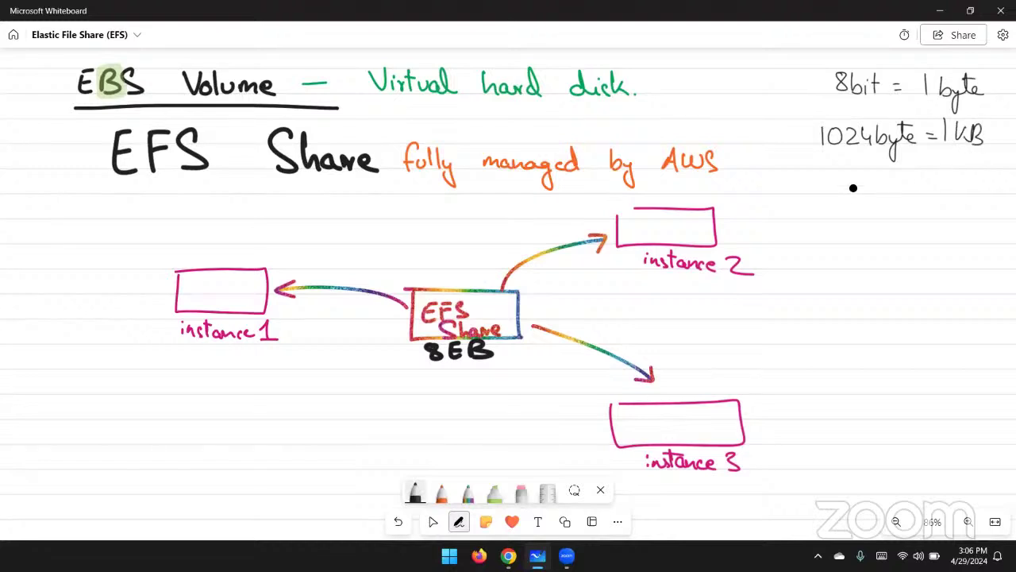
pyautogui.moveTo(838, 174)
pyautogui.mouseDown()
pyautogui.moveTo(838, 193)
pyautogui.moveTo(851, 176)
pyautogui.moveTo(873, 192)
pyautogui.mouseUp()
pyautogui.moveTo(878, 171); pyautogui.dragTo(898, 194)
pyautogui.moveTo(910, 172); pyautogui.dragTo(907, 193)
pyautogui.moveTo(908, 173)
pyautogui.mouseDown()
pyautogui.moveTo(909, 193)
pyautogui.moveTo(942, 183)
pyautogui.mouseUp()
pyautogui.moveTo(929, 189); pyautogui.dragTo(983, 196)
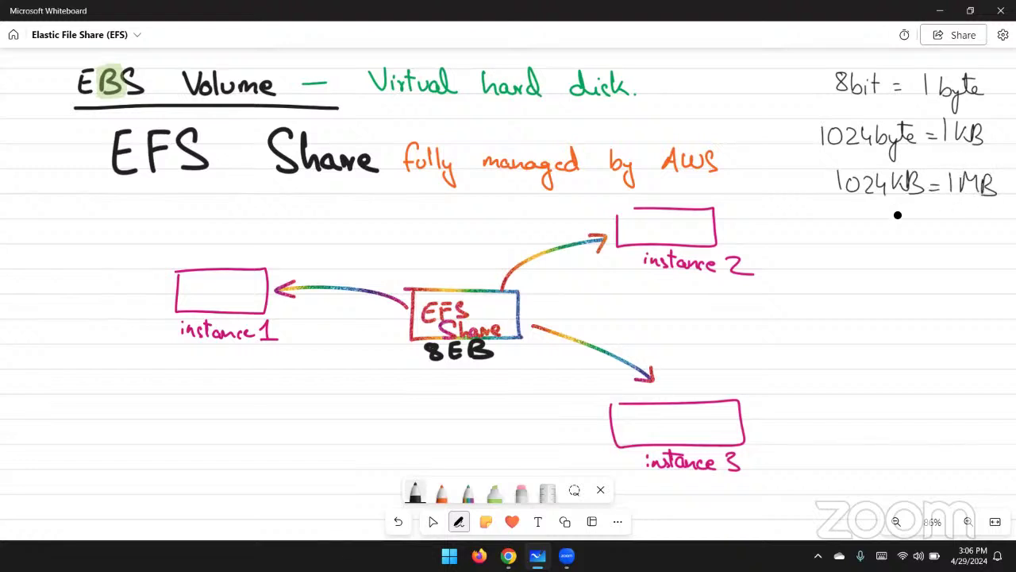
# Step: Handwrite "1024MB = 1GB" as the next line of the storage unit list
pyautogui.moveTo(844, 227); pyautogui.dragTo(845, 244)
pyautogui.moveTo(860, 227)
pyautogui.mouseDown()
pyautogui.moveTo(851, 232)
pyautogui.moveTo(860, 228)
pyautogui.mouseUp()
pyautogui.moveTo(869, 229)
pyautogui.mouseDown()
pyautogui.moveTo(883, 243)
pyautogui.moveTo(955, 234)
pyautogui.mouseUp()
pyautogui.moveTo(942, 242); pyautogui.dragTo(989, 237)
pyautogui.moveTo(994, 222); pyautogui.dragTo(994, 243)
pyautogui.moveTo(995, 222); pyautogui.dragTo(995, 243)
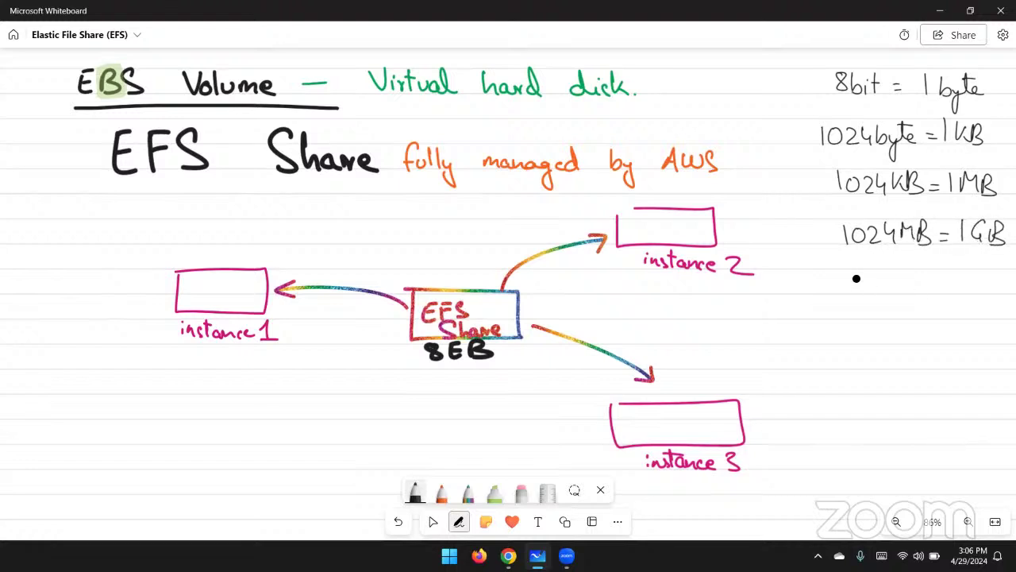
# Step: Handwrite "1024GB = 1TB" and "1024TB = 1PB" on separate lines below the gigabyte conversion
pyautogui.moveTo(848, 278)
pyautogui.mouseDown()
pyautogui.moveTo(846, 296)
pyautogui.moveTo(862, 278)
pyautogui.moveTo(880, 294)
pyautogui.moveTo(956, 283)
pyautogui.mouseUp()
pyautogui.moveTo(944, 291)
pyautogui.mouseDown()
pyautogui.moveTo(967, 296)
pyautogui.moveTo(996, 273)
pyautogui.mouseUp()
pyautogui.moveTo(989, 274)
pyautogui.mouseDown()
pyautogui.moveTo(990, 295)
pyautogui.moveTo(1001, 297)
pyautogui.mouseUp()
pyautogui.moveTo(1000, 273); pyautogui.dragTo(999, 294)
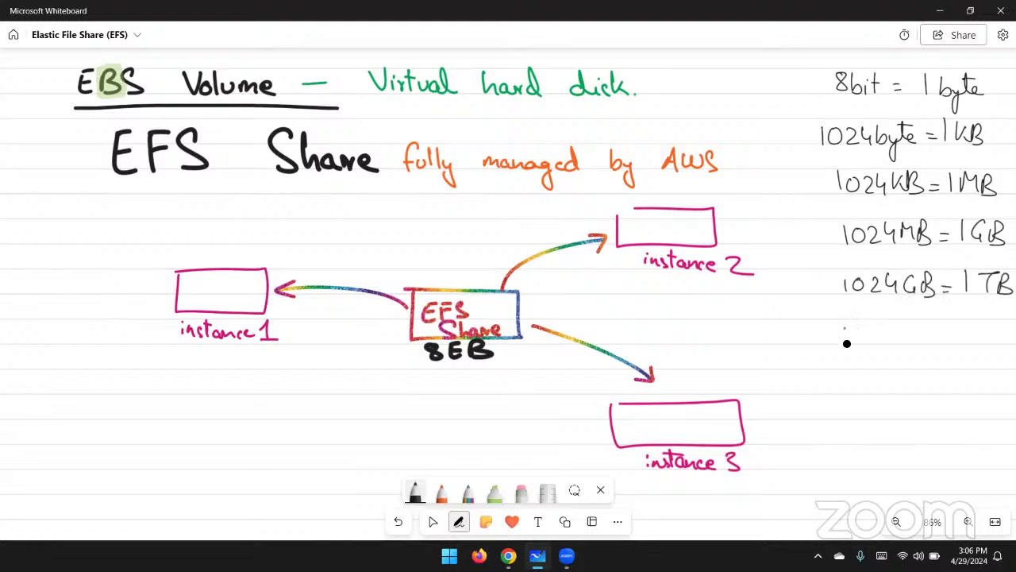
pyautogui.moveTo(847, 327); pyautogui.dragTo(847, 344)
pyautogui.moveTo(858, 327)
pyautogui.mouseDown()
pyautogui.moveTo(899, 346)
pyautogui.moveTo(923, 321)
pyautogui.mouseUp()
pyautogui.moveTo(914, 322)
pyautogui.mouseDown()
pyautogui.moveTo(913, 343)
pyautogui.moveTo(956, 329)
pyautogui.mouseUp()
pyautogui.moveTo(947, 336)
pyautogui.mouseDown()
pyautogui.moveTo(967, 343)
pyautogui.moveTo(985, 334)
pyautogui.moveTo(997, 345)
pyautogui.mouseUp()
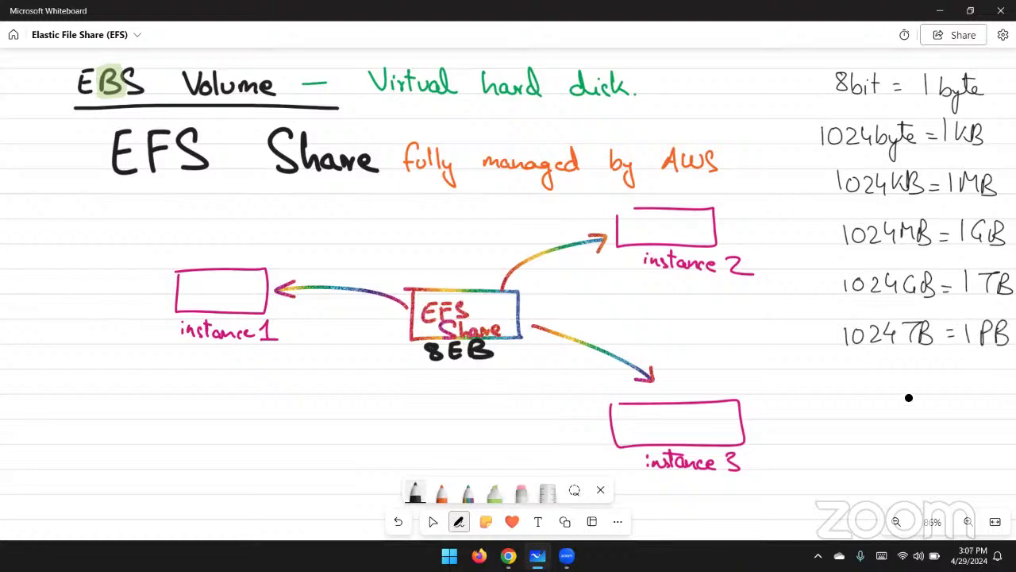
# Step: Handwrite "1024PB = 1EB" at the end of the unit list and double-underline "8EB" beneath the EFS Share box
pyautogui.moveTo(849, 373)
pyautogui.mouseDown()
pyautogui.moveTo(849, 385)
pyautogui.moveTo(864, 377)
pyautogui.mouseUp()
pyautogui.moveTo(875, 378); pyautogui.dragTo(908, 393)
pyautogui.moveTo(909, 370); pyautogui.dragTo(922, 393)
pyautogui.moveTo(921, 372)
pyautogui.mouseDown()
pyautogui.moveTo(939, 381)
pyautogui.moveTo(924, 392)
pyautogui.mouseUp()
pyautogui.moveTo(949, 378); pyautogui.dragTo(961, 378)
pyautogui.moveTo(951, 389)
pyautogui.mouseDown()
pyautogui.moveTo(973, 394)
pyautogui.moveTo(986, 381)
pyautogui.moveTo(996, 391)
pyautogui.moveTo(998, 381)
pyautogui.mouseUp()
pyautogui.moveTo(1002, 373); pyautogui.dragTo(1004, 393)
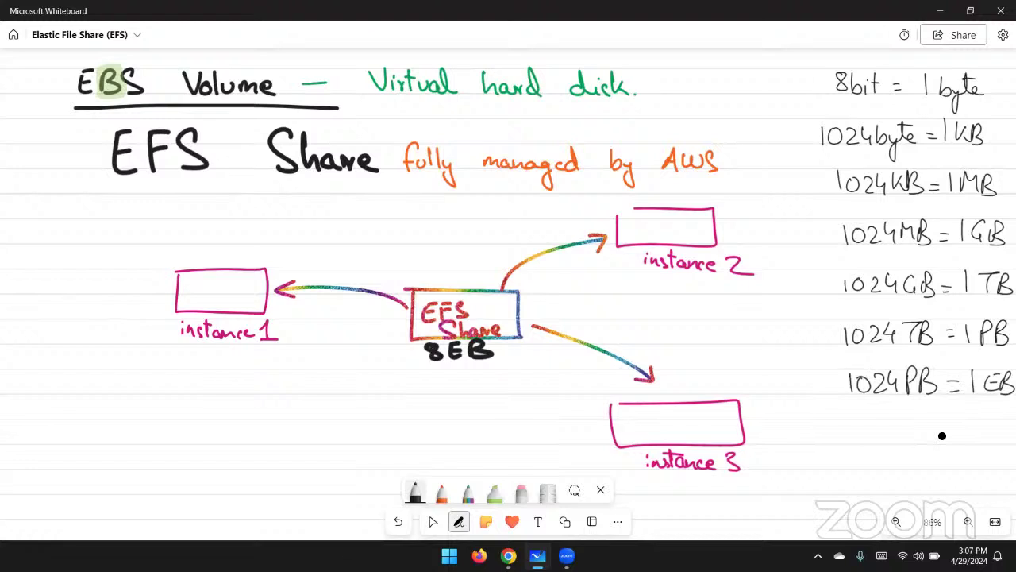
pyautogui.moveTo(421, 373); pyautogui.dragTo(512, 368)
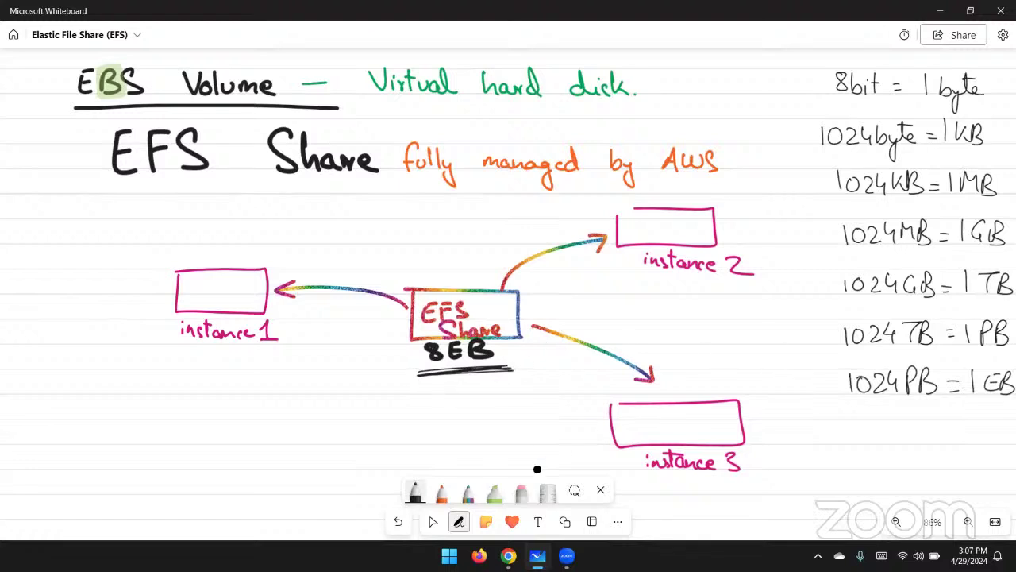
# Step: Switch to Firefox and search Google for "kb mb gb"
pyautogui.click(478, 556)
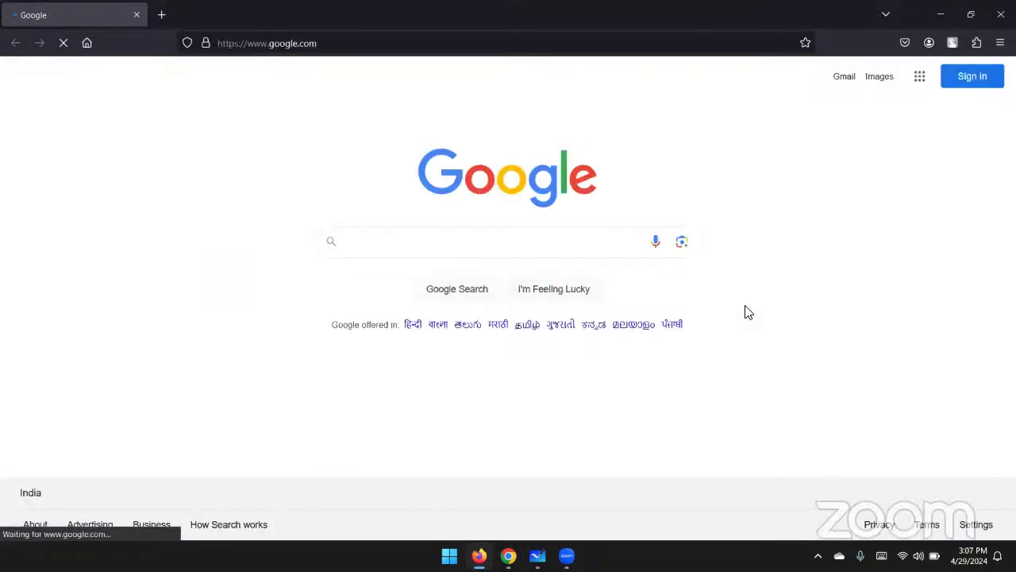
pyautogui.write('k')
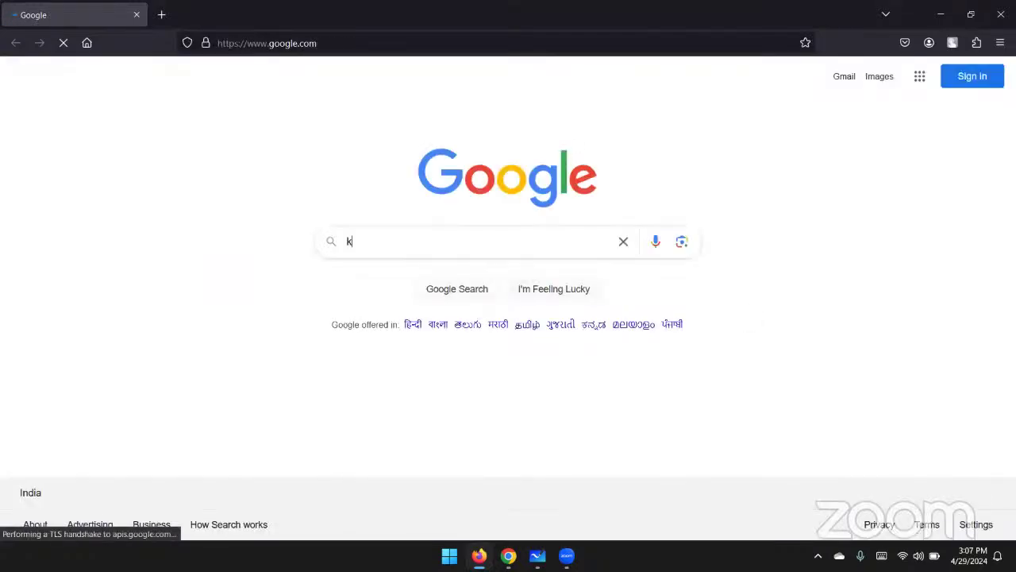
pyautogui.write('b mb gb')
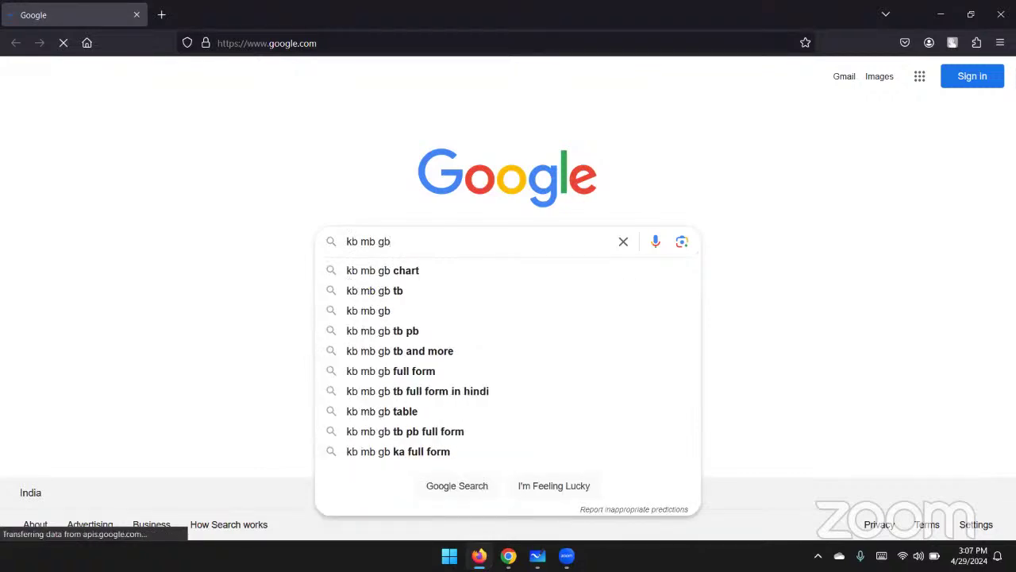
pyautogui.press('Return')
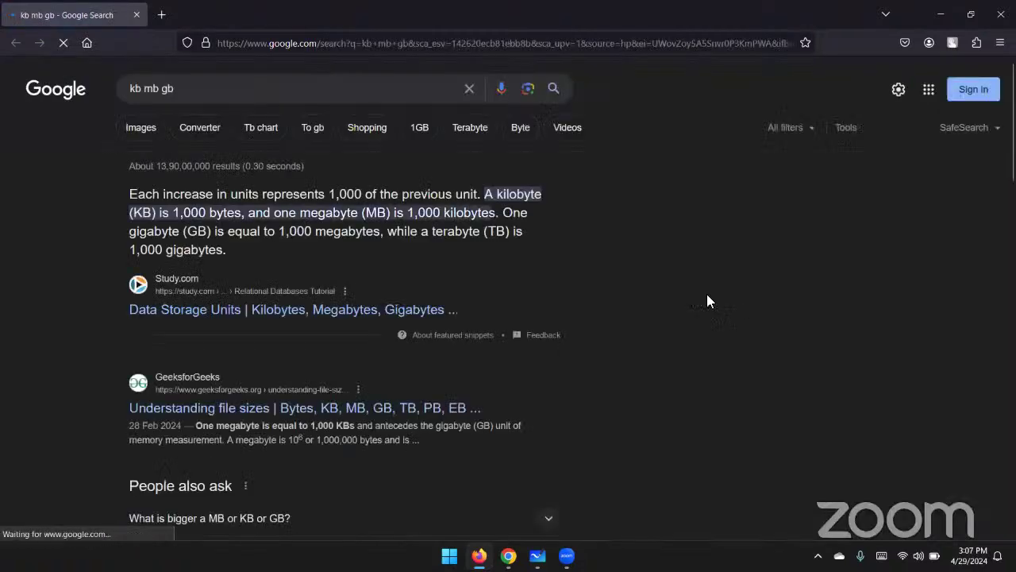
# Step: Open the GeeksforGeeks article on understanding file sizes in a new tab, examine its Types of File Sizes list, and return to the whiteboard
pyautogui.scroll(-3, 571, 358)
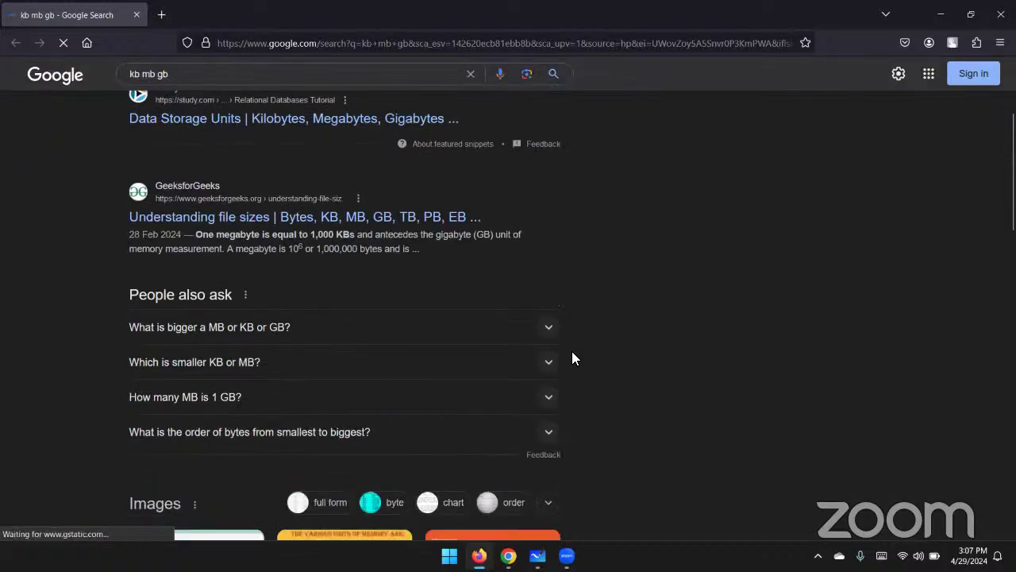
pyautogui.middleClick(325, 221)
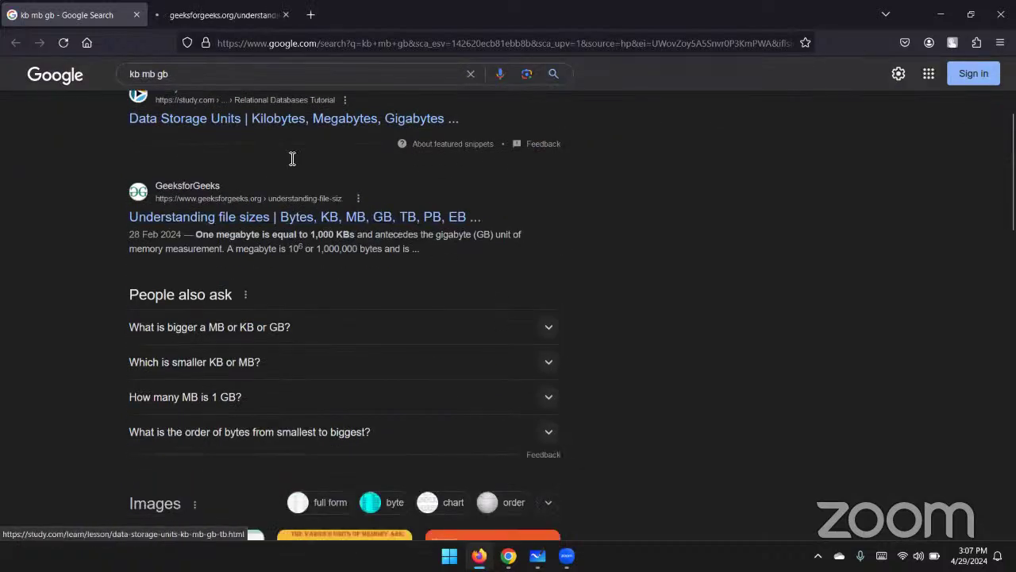
pyautogui.hotkey('ctrl', 'Tab')
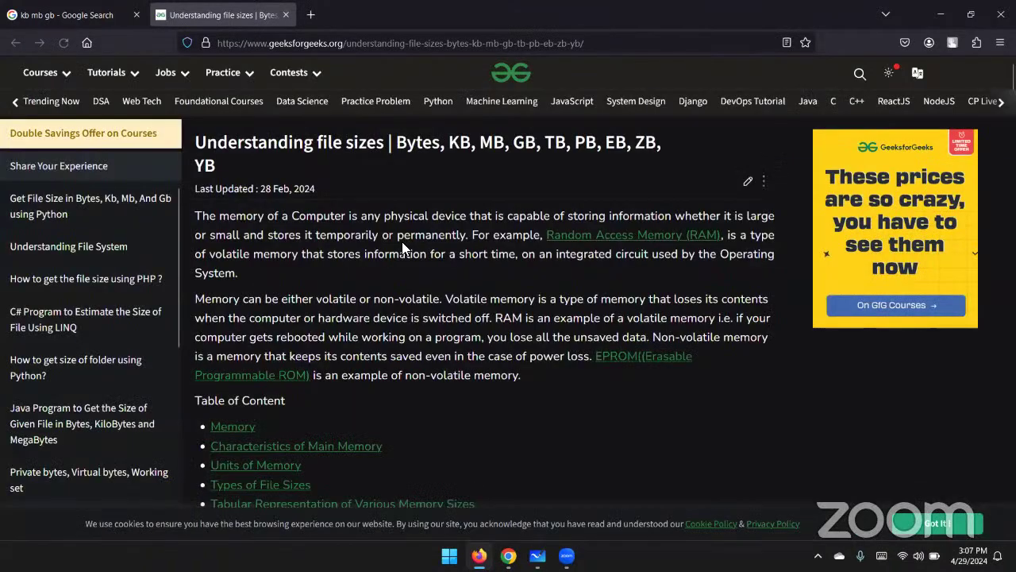
pyautogui.scroll(-10, 402, 241)
pyautogui.scroll(-7, 402, 241)
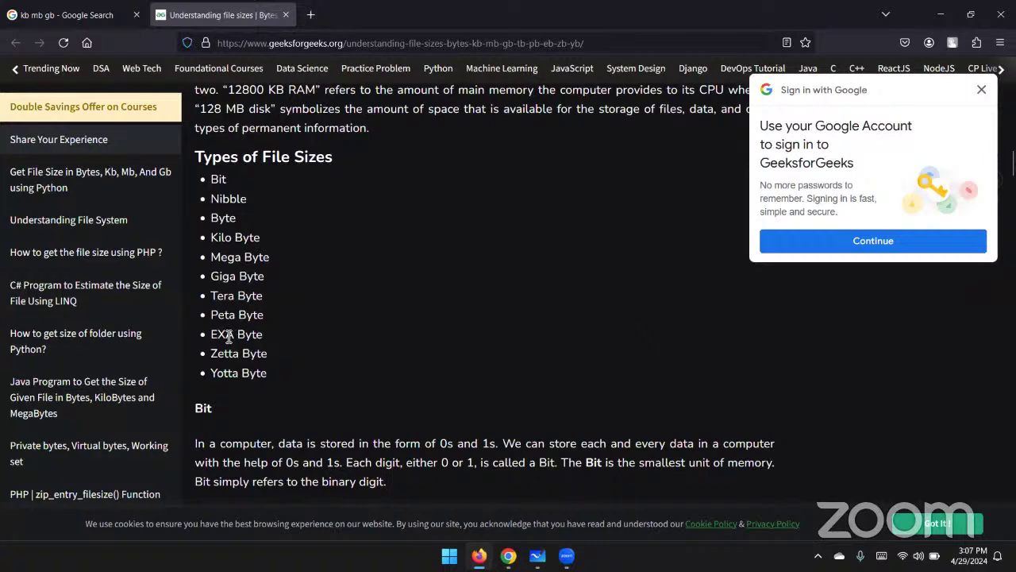
pyautogui.click(944, 18)
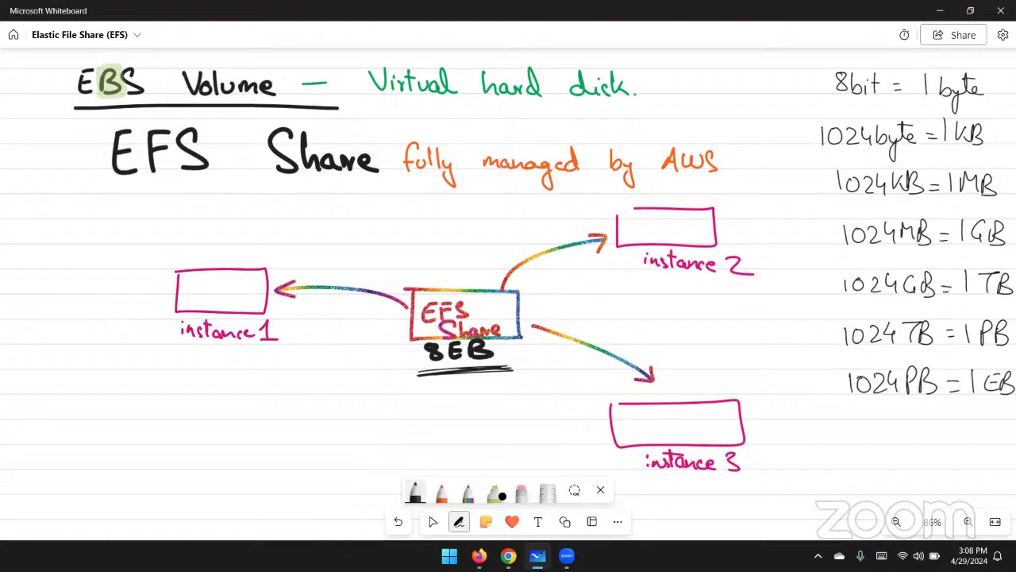
# Step: Switch to the AWS console in Chrome, start an EC2 instance launch in N. California, and set the number of instances to 2
pyautogui.click(508, 556)
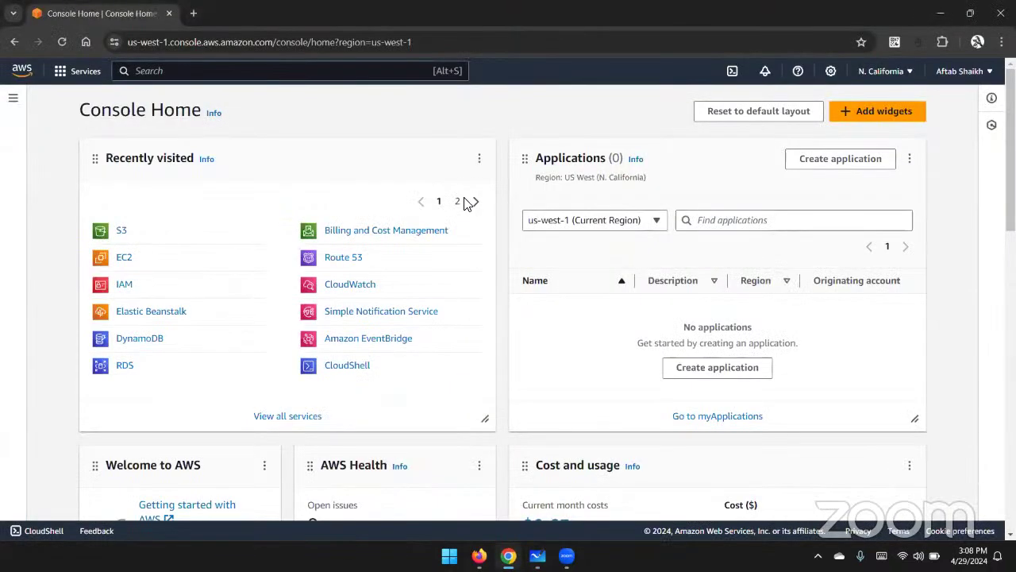
pyautogui.click(123, 266)
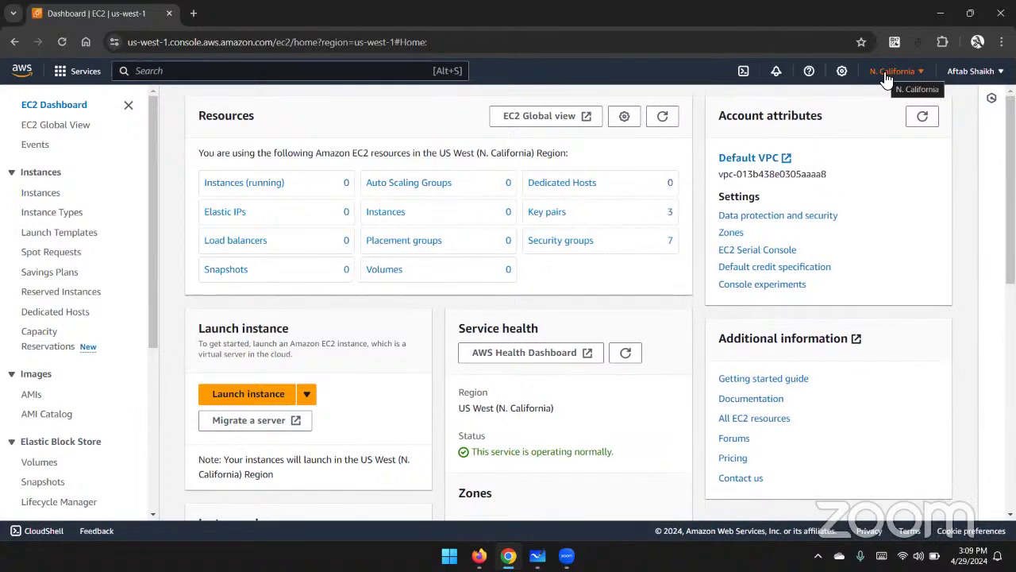
pyautogui.click(43, 195)
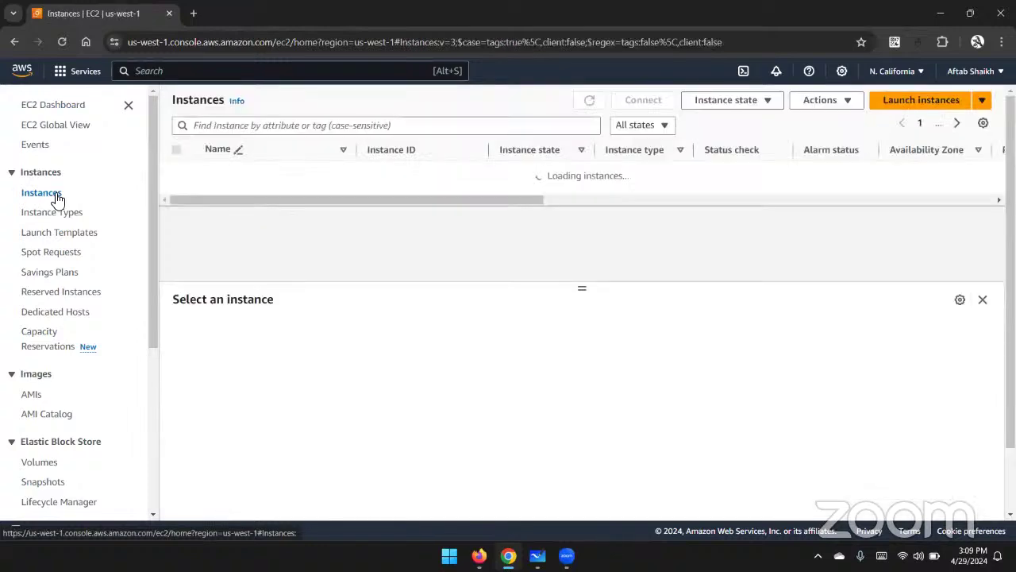
pyautogui.click(919, 105)
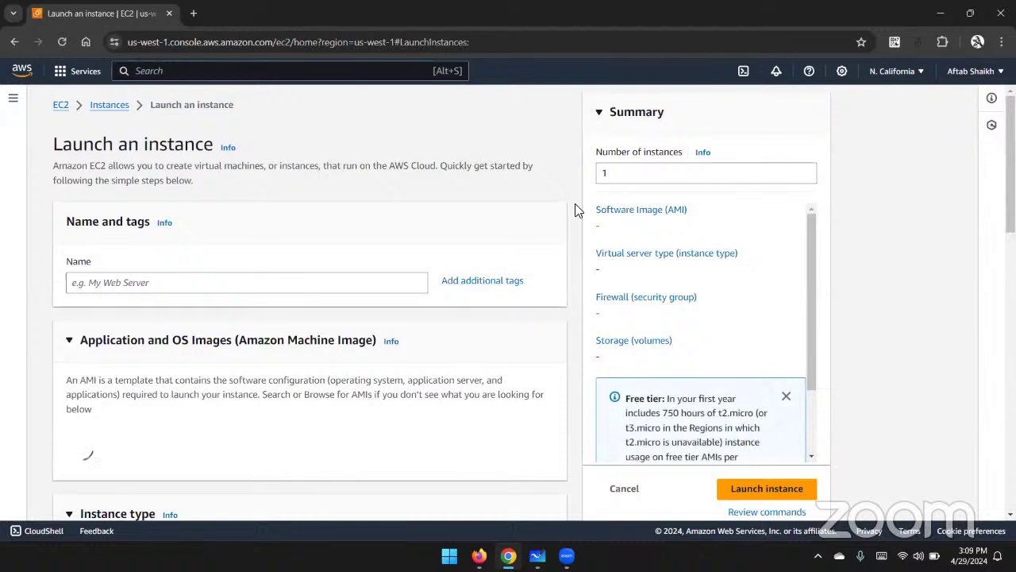
pyautogui.click(619, 173)
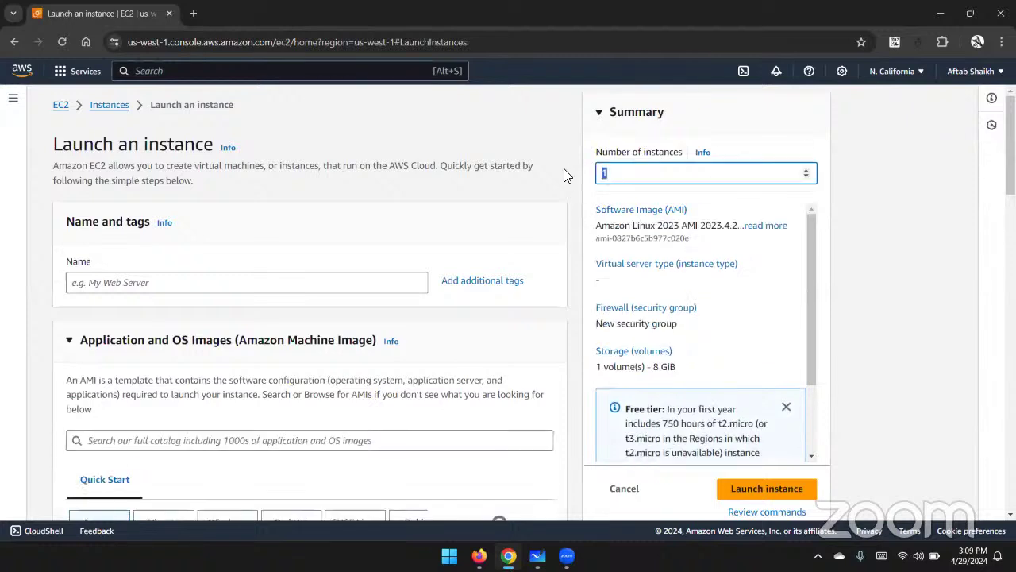
pyautogui.write('2')
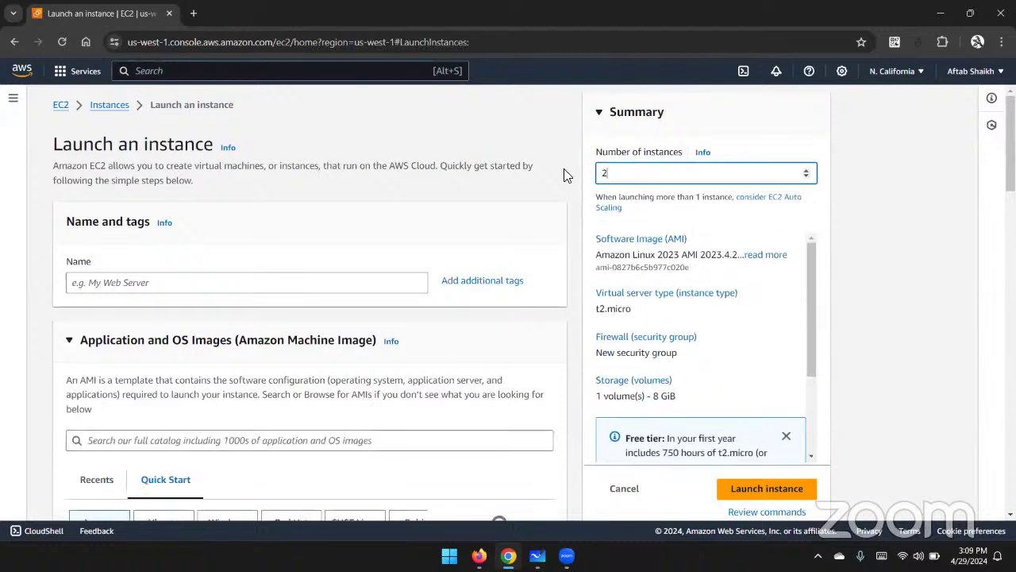
# Step: Select the existing key pair awscert for the new instances, keeping Amazon Linux 2023 and t2.micro
pyautogui.scroll(-3, 452, 282)
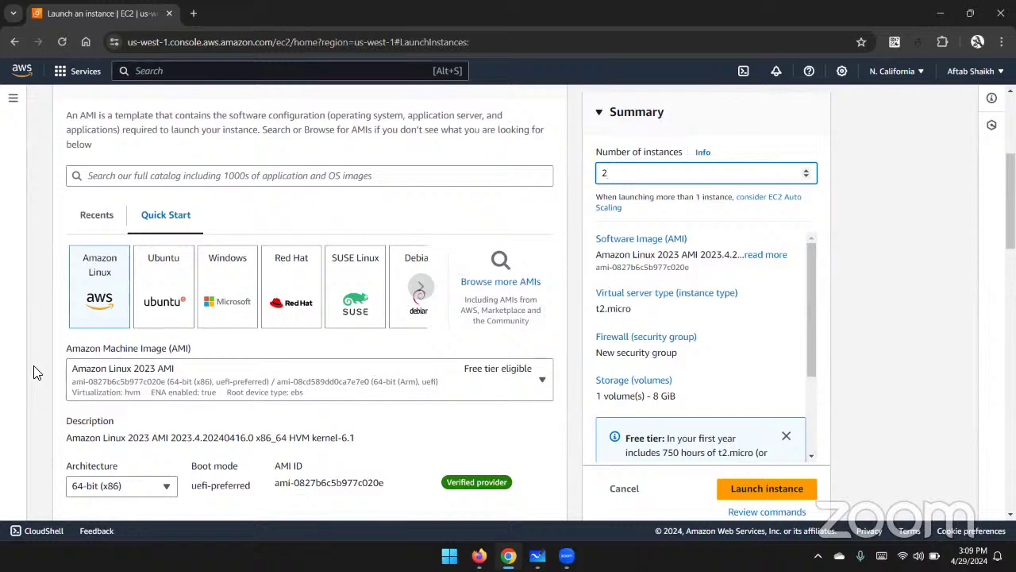
pyautogui.scroll(-5, 34, 370)
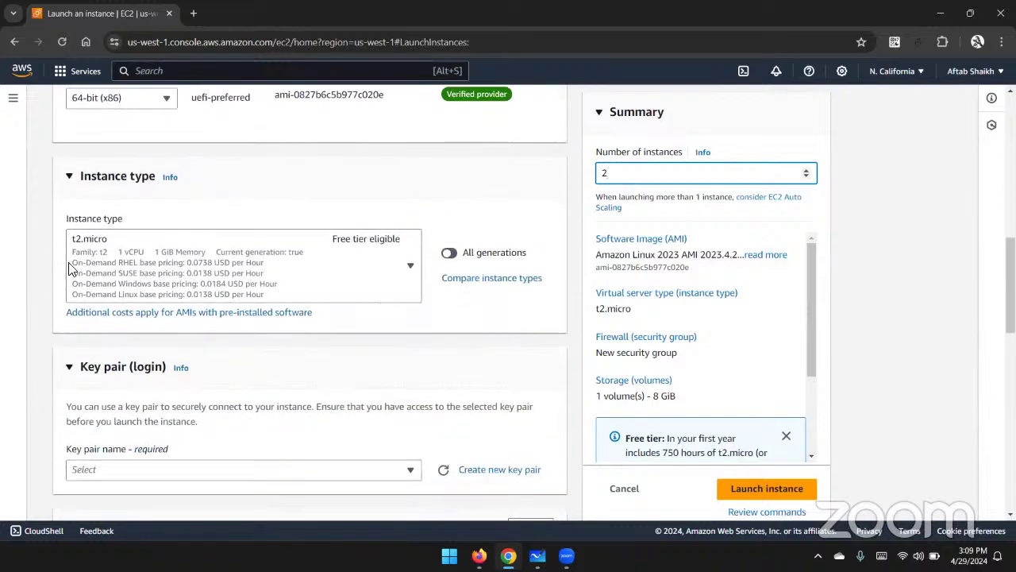
pyautogui.scroll(-2, 127, 264)
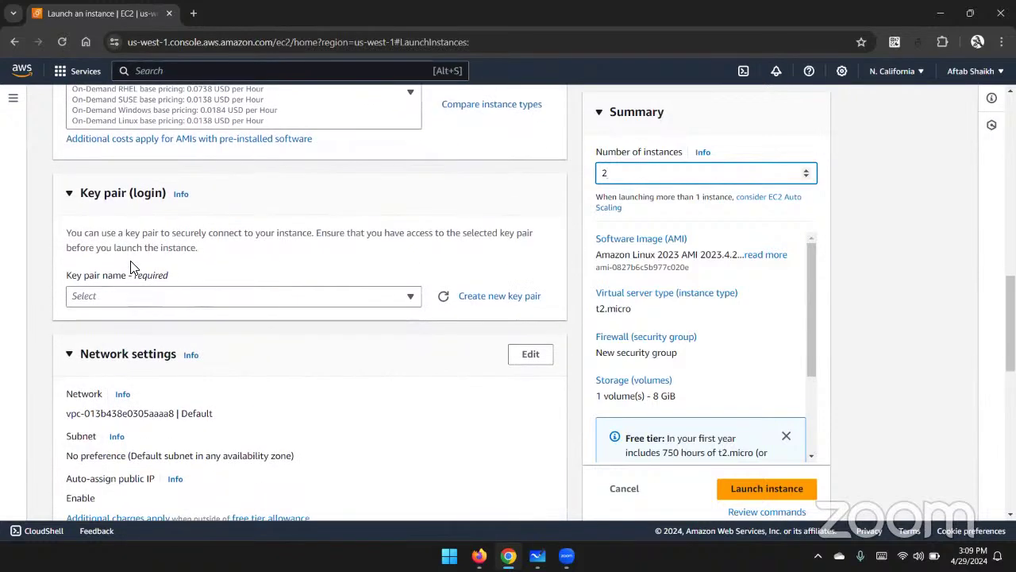
pyautogui.click(149, 297)
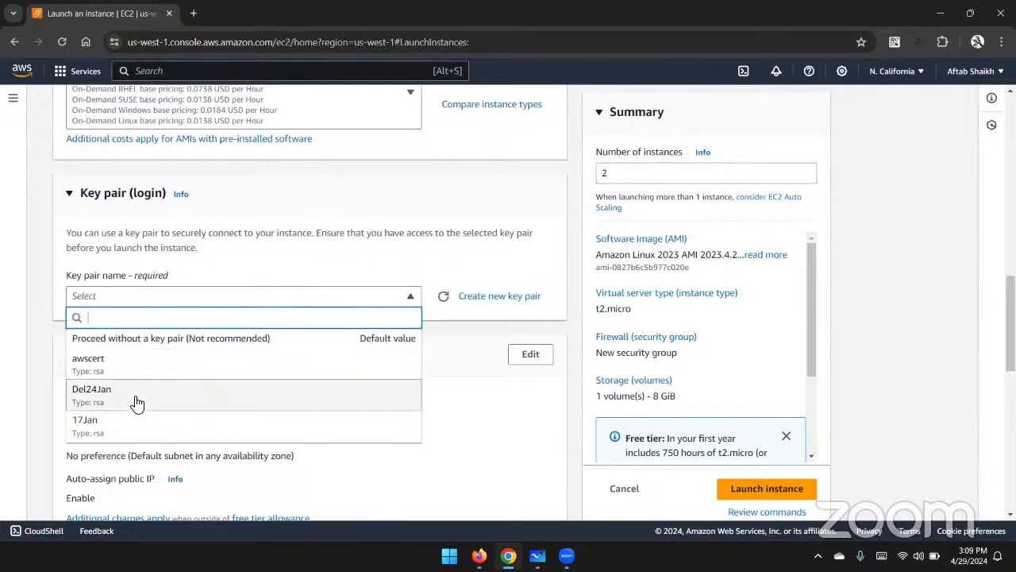
pyautogui.click(129, 373)
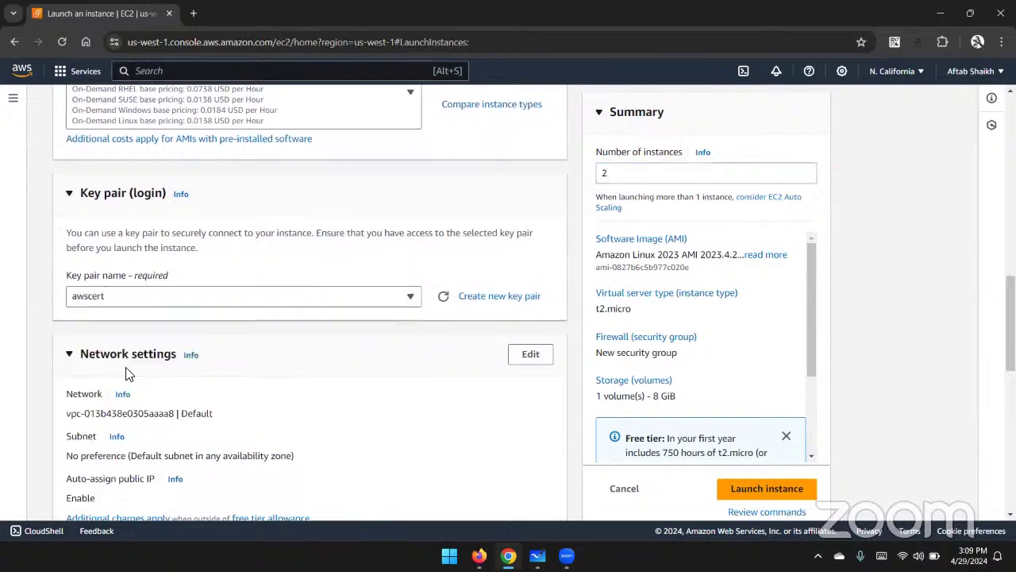
# Step: Edit the network settings and choose the subnet in availability zone us-west-1a
pyautogui.scroll(-1, 377, 388)
pyautogui.scroll(-2, 377, 388)
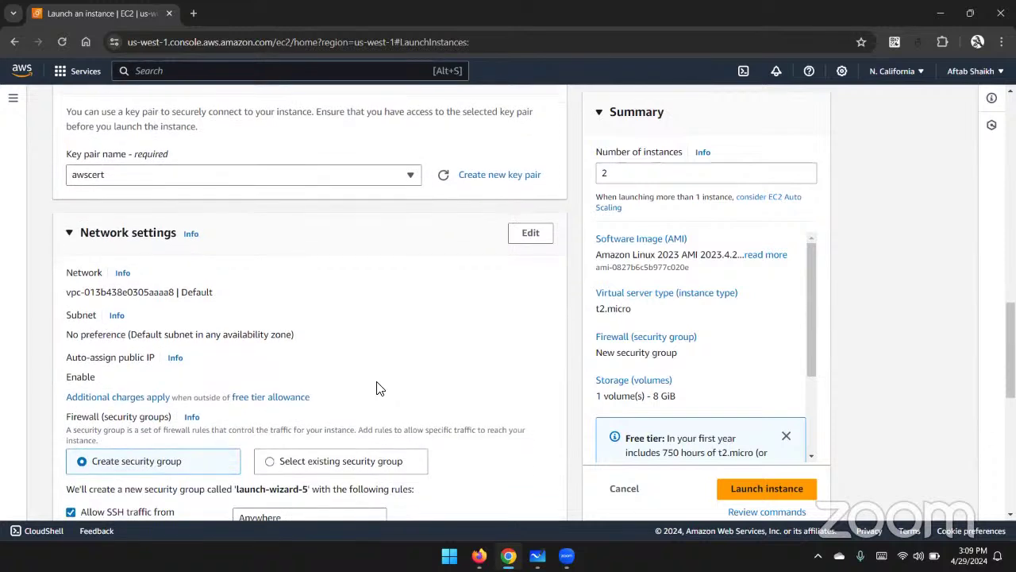
pyautogui.click(530, 233)
pyautogui.click(410, 351)
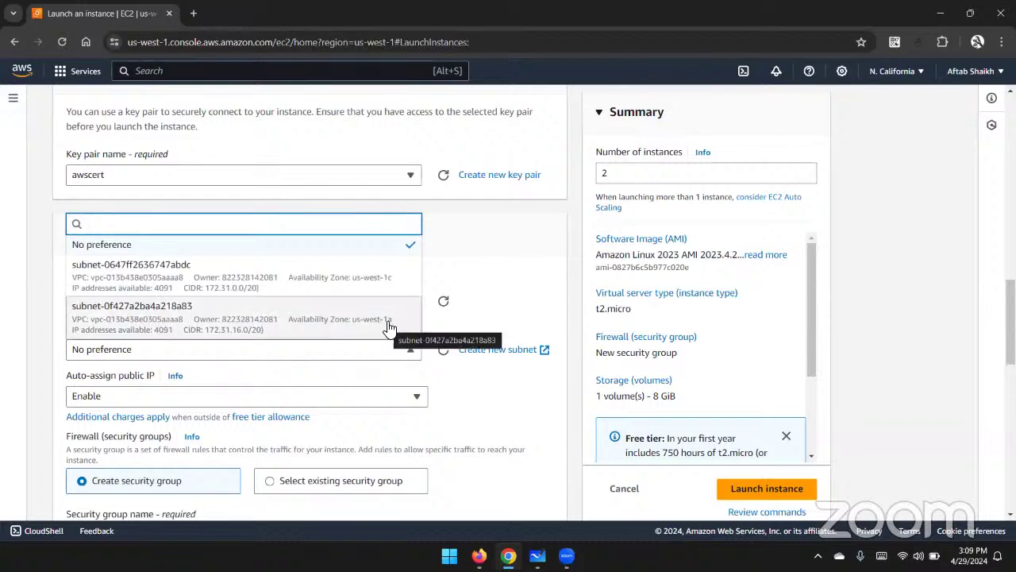
pyautogui.click(389, 325)
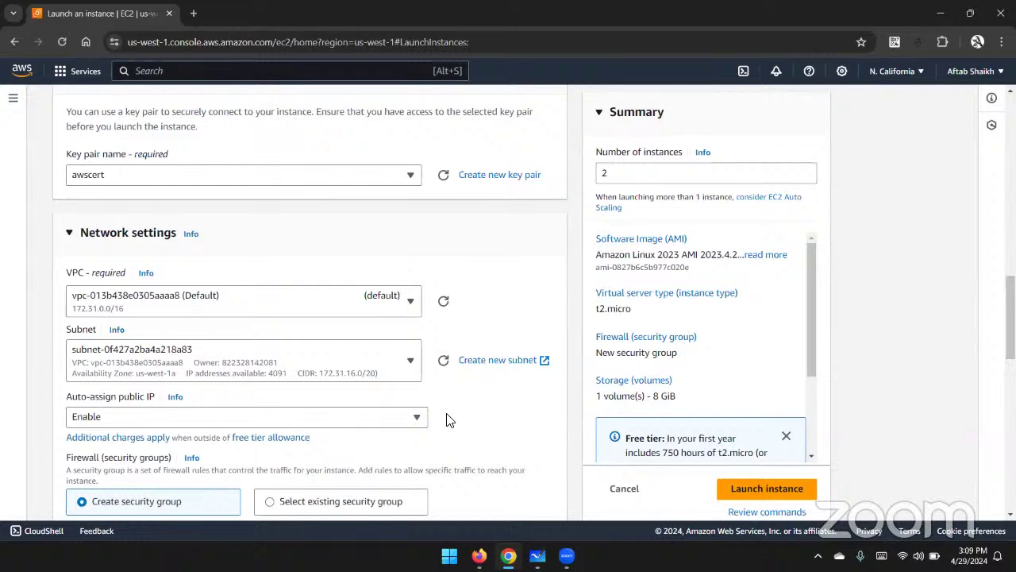
# Step: Review the launch configuration, including the security group and instance type, and launch the two instances
pyautogui.scroll(-1, 446, 419)
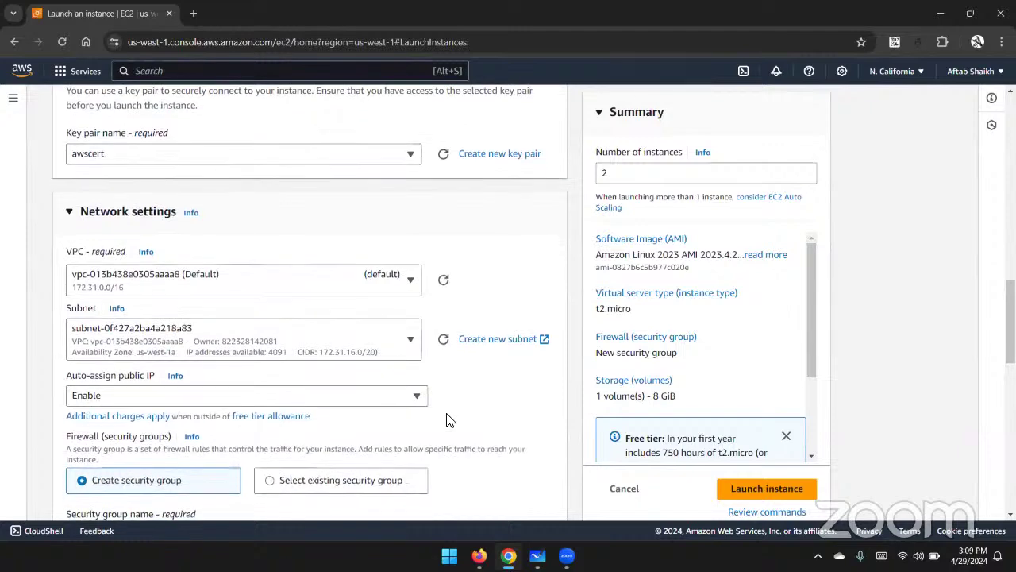
pyautogui.scroll(-2, 446, 419)
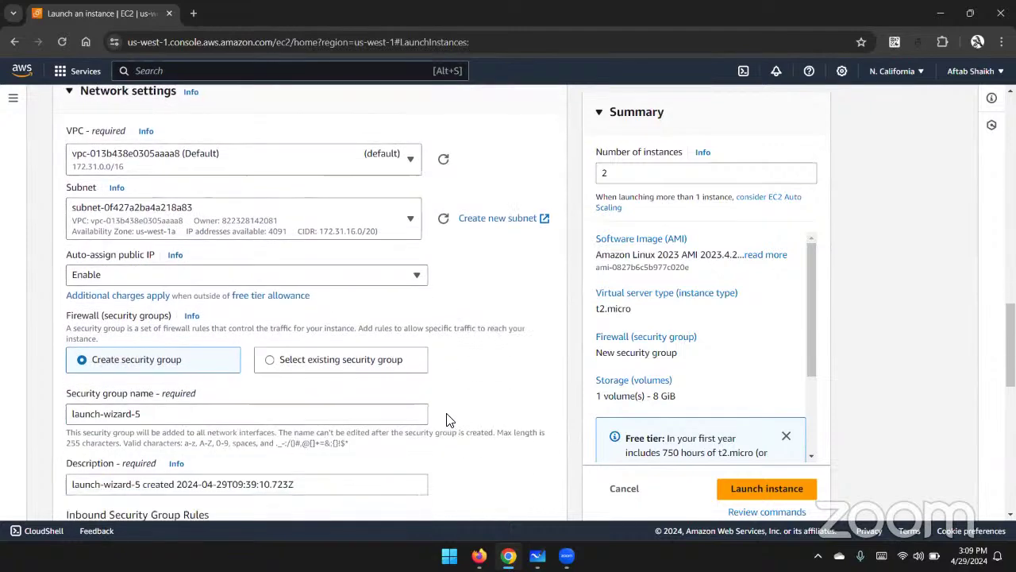
pyautogui.scroll(8, 446, 414)
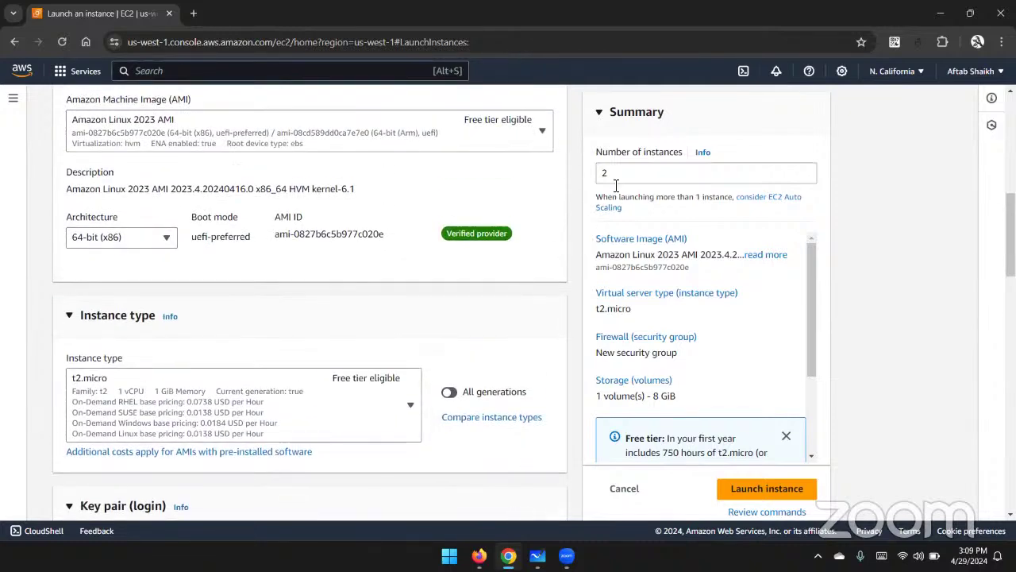
pyautogui.scroll(-2, 524, 362)
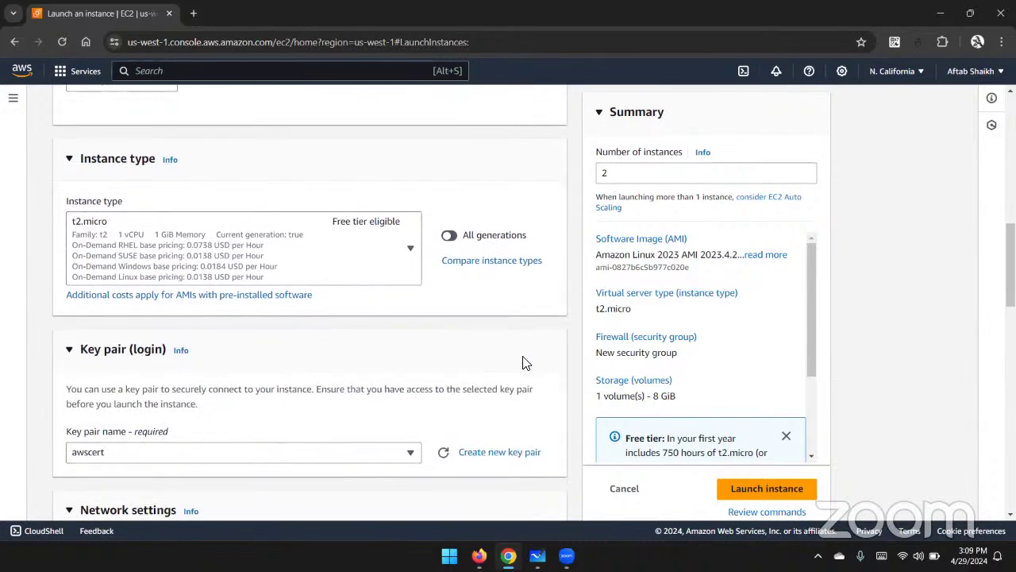
pyautogui.click(813, 494)
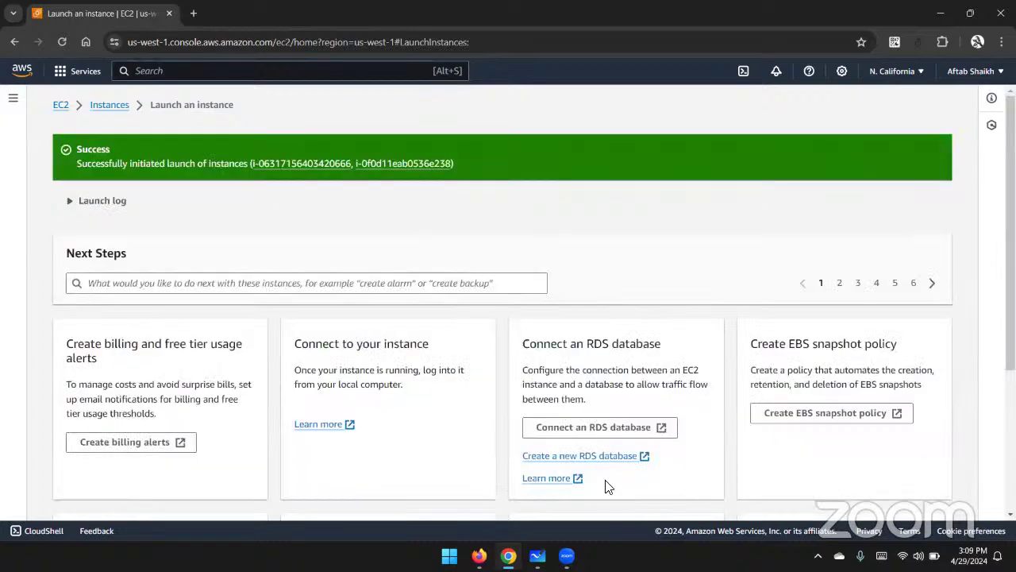
# Step: View all instances and name the two new instances Ins1 and Ins2
pyautogui.scroll(-3, 744, 270)
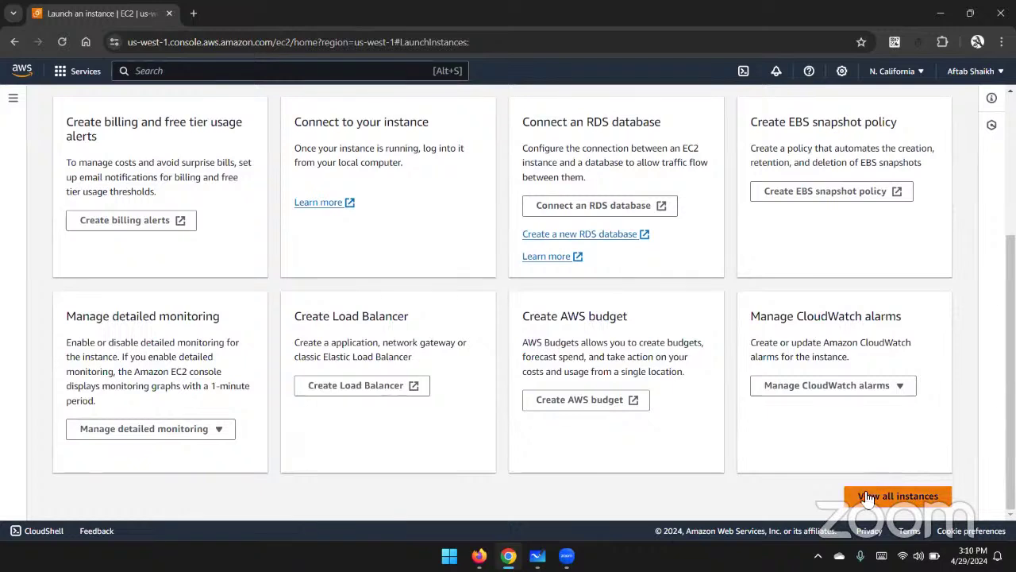
pyautogui.click(866, 494)
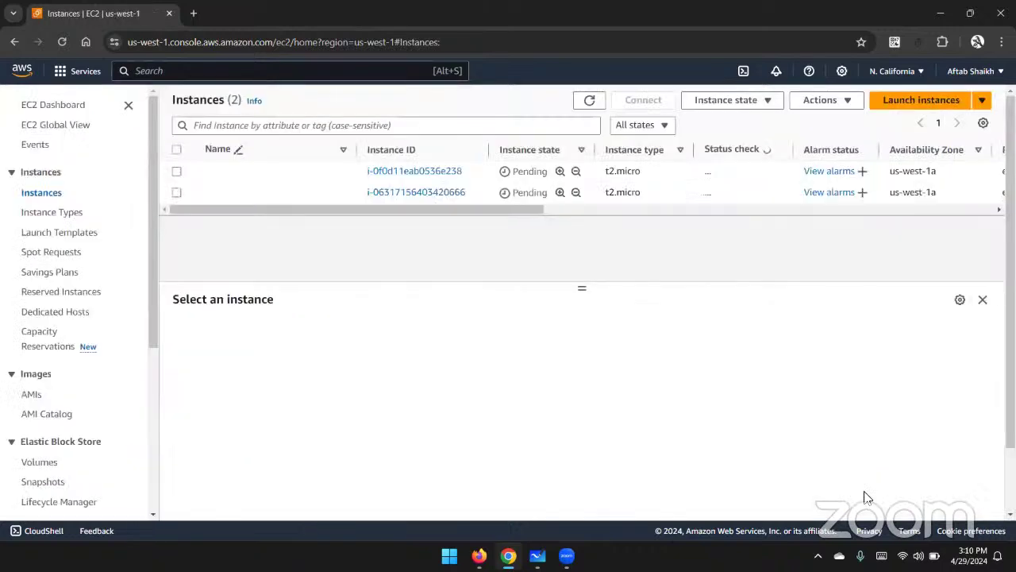
pyautogui.moveTo(315, 166)
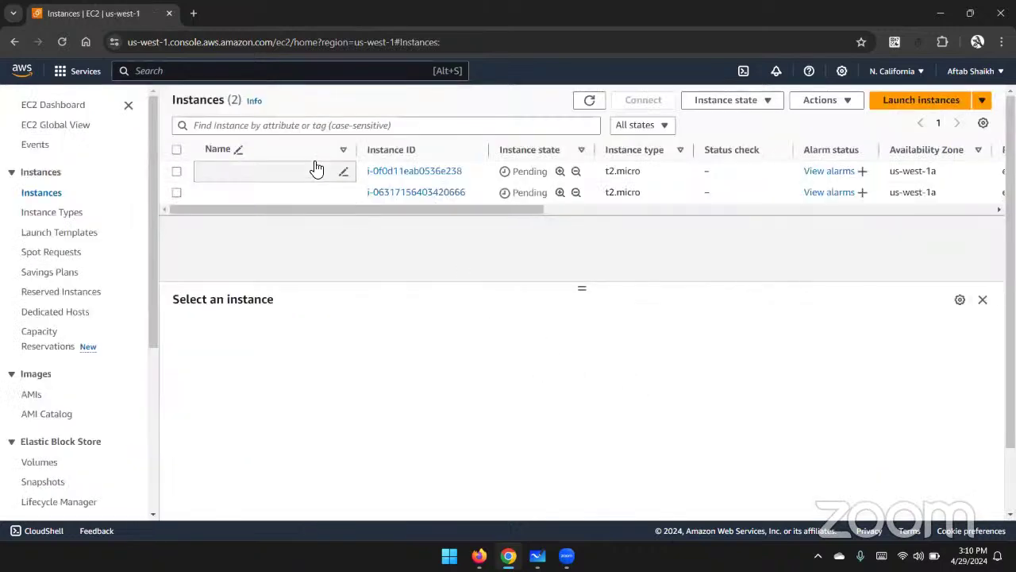
pyautogui.click(336, 176)
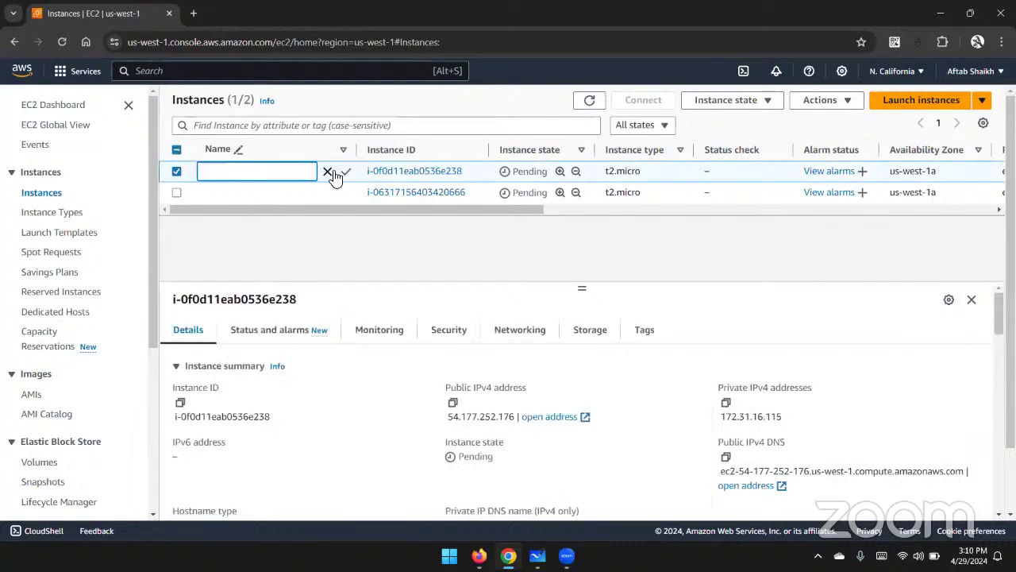
pyautogui.write('Ins1')
pyautogui.click(343, 173)
pyautogui.click(328, 198)
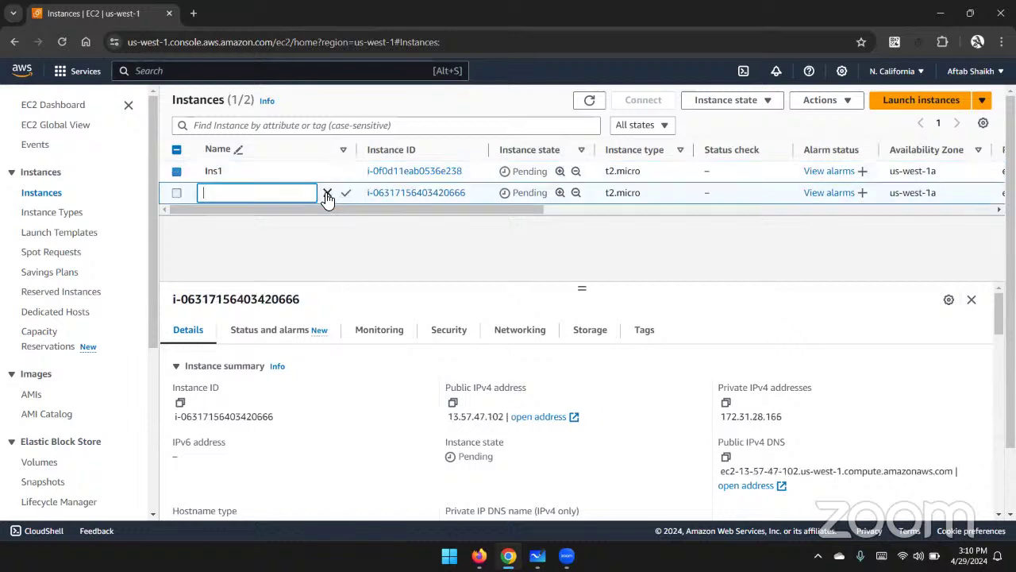
pyautogui.write('Ins2')
pyautogui.press('Return')
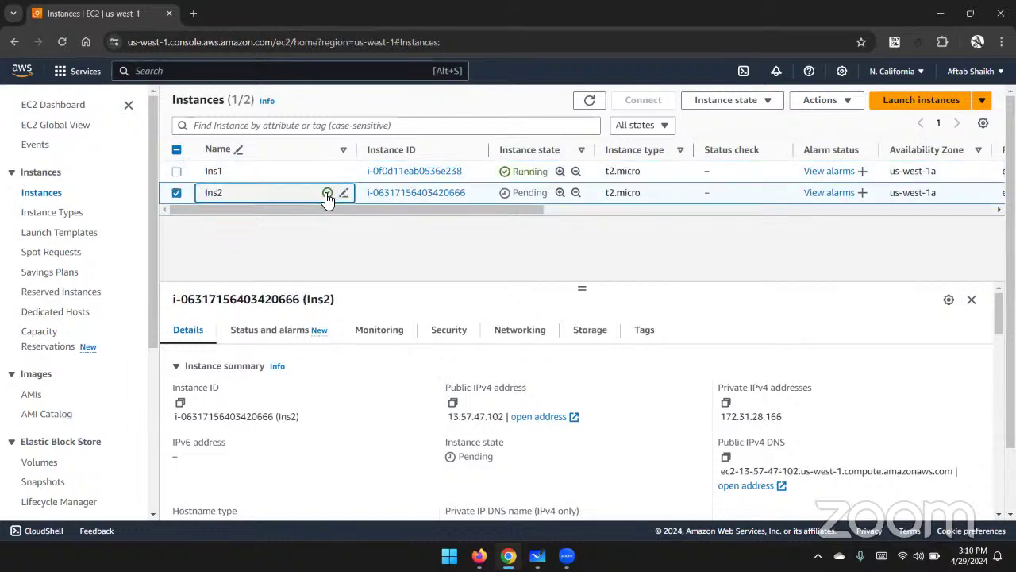
# Step: Copy the public IPv4 address of Ins1 and open a maximized Windows PowerShell terminal
pyautogui.click(254, 169)
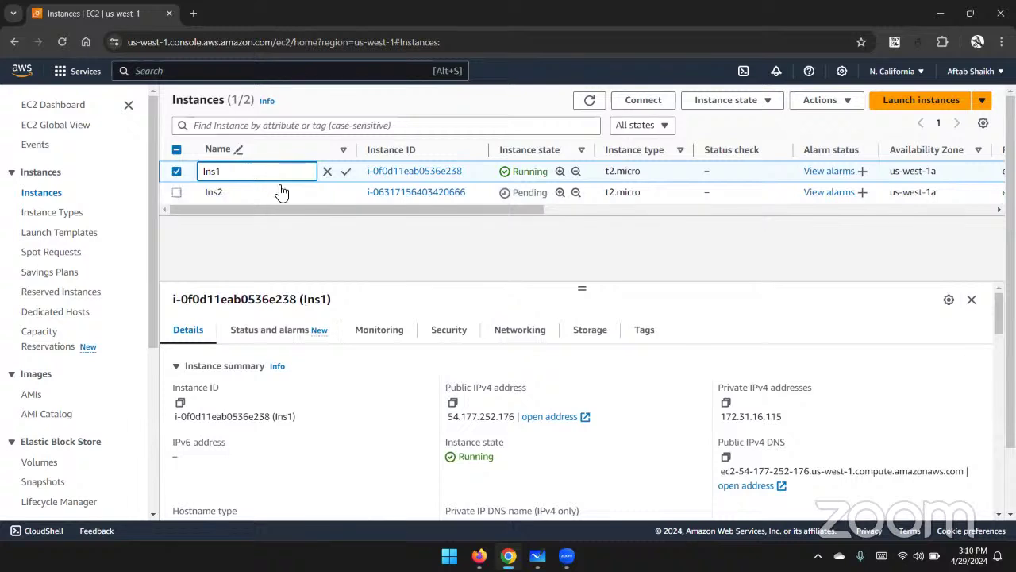
pyautogui.click(453, 405)
pyautogui.click(453, 405)
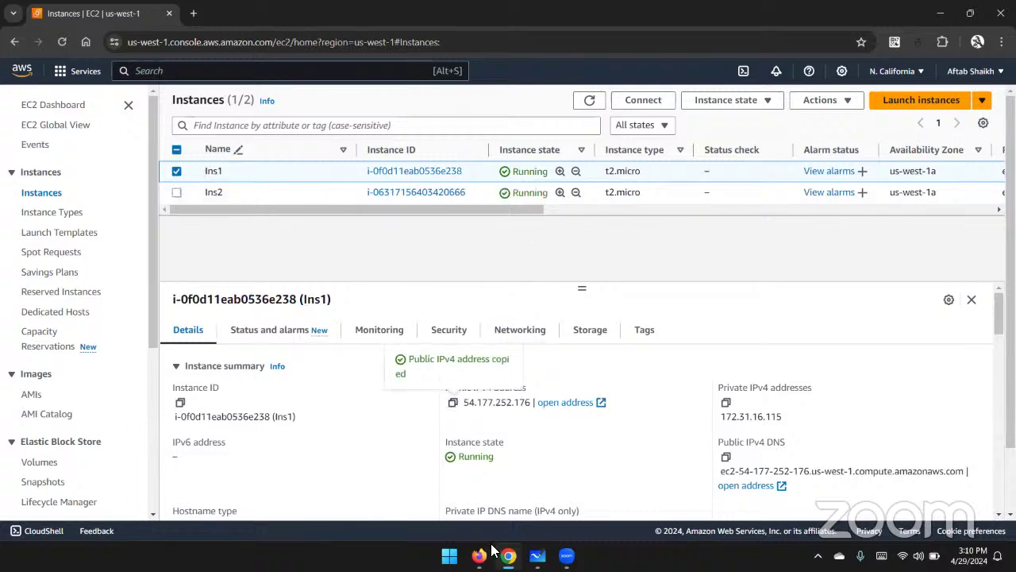
pyautogui.rightClick(449, 556)
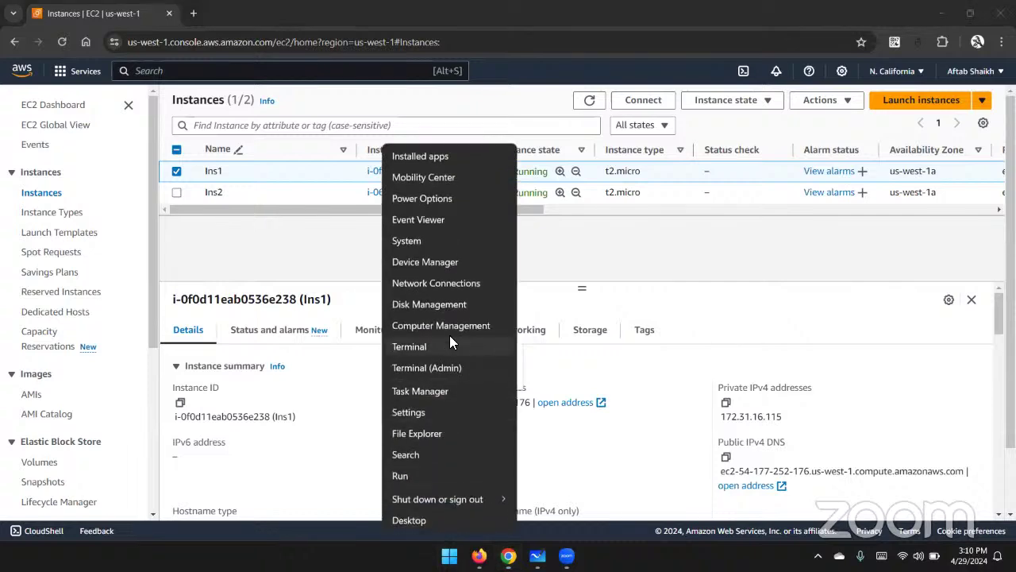
pyautogui.click(427, 346)
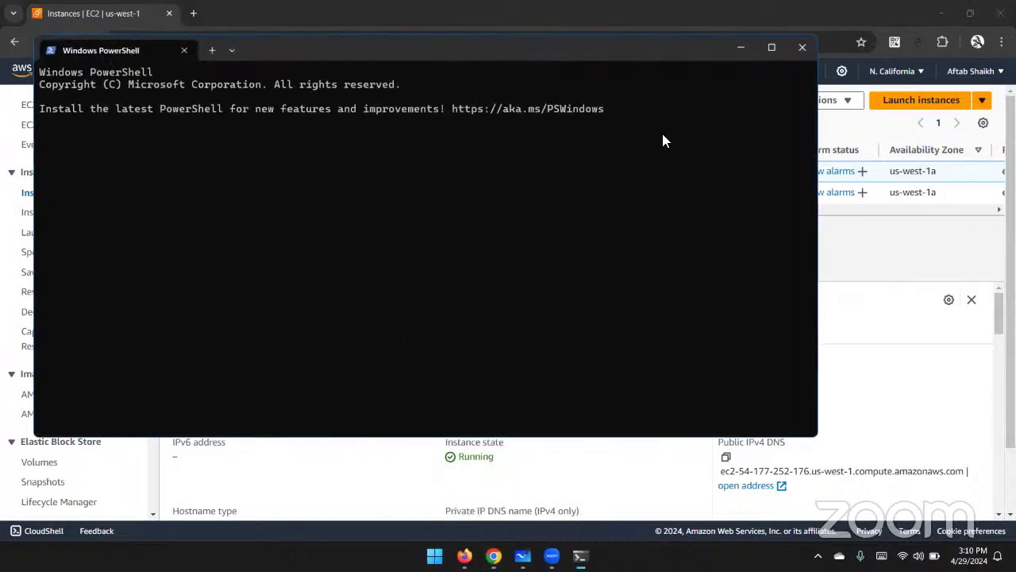
pyautogui.click(764, 48)
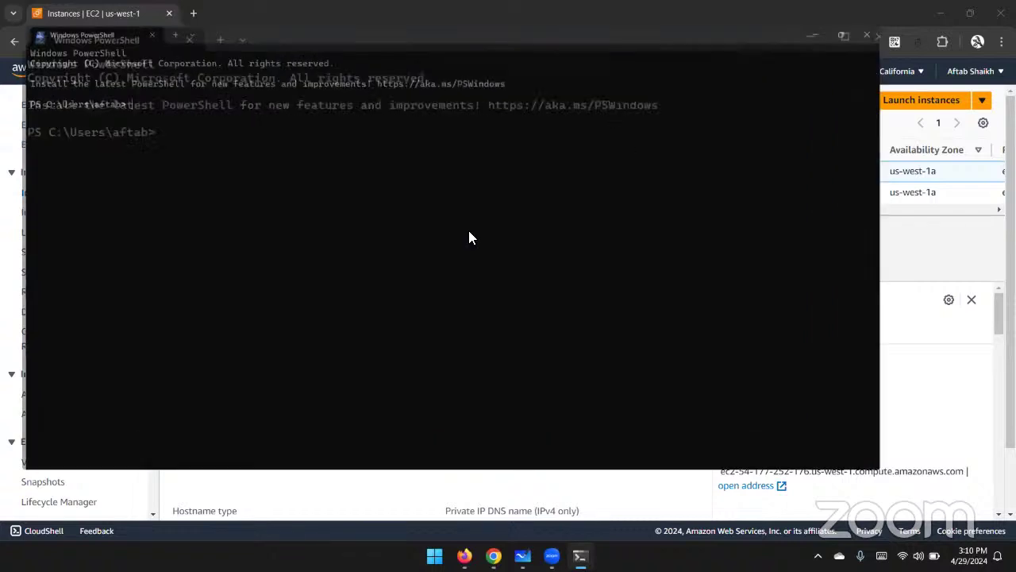
# Step: Enter the start of an SSH command using the key file .\OneDrive\Class\Keys\awscert.pem
pyautogui.write('ssh ')
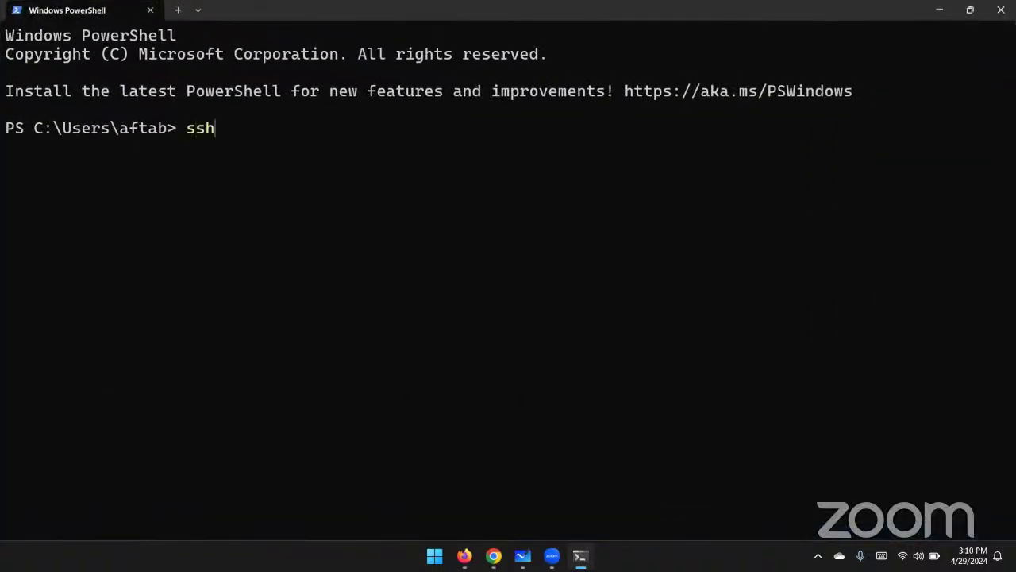
pyautogui.write('-i aw')
pyautogui.press('BackSpace')
pyautogui.press('BackSpace')
pyautogui.write('on')
pyautogui.press('Tab')
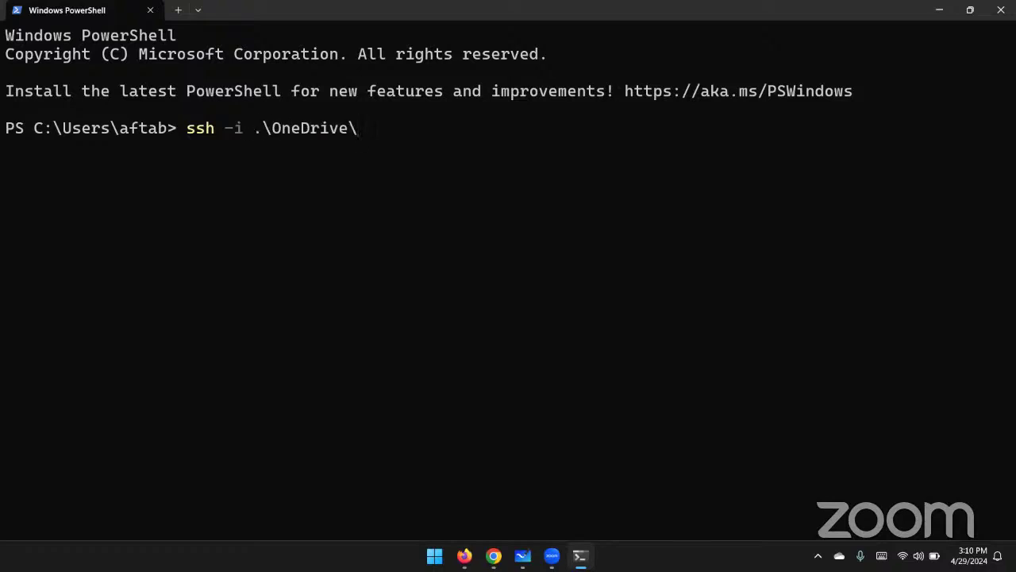
pyautogui.write('cl')
pyautogui.press('Tab')
pyautogui.write('ke')
pyautogui.press('Tab')
pyautogui.write('awscert.pem')
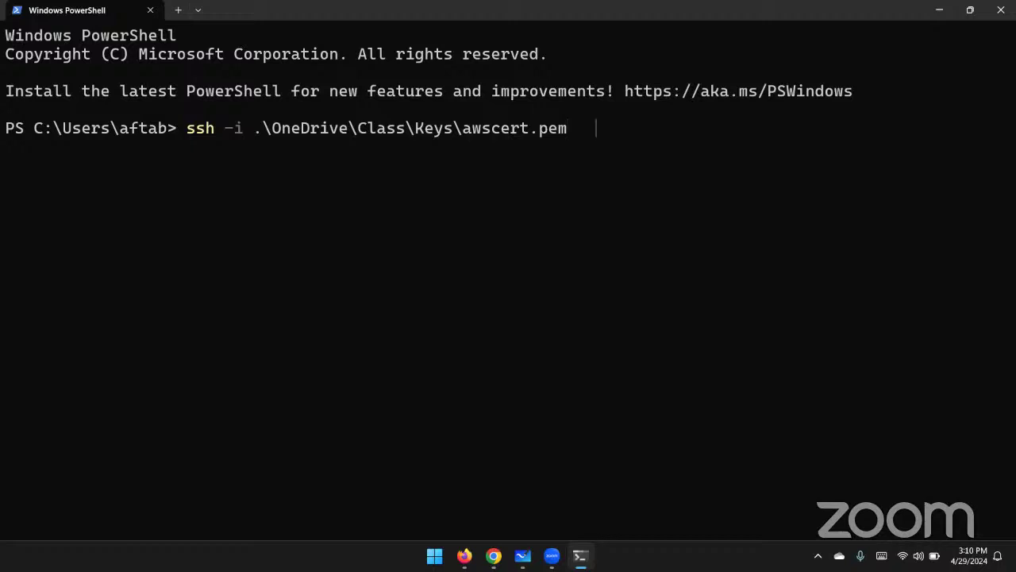
pyautogui.write('   e')
pyautogui.write('-uer')
pyautogui.press('BackSpace')
pyautogui.press('BackSpace')
pyautogui.write('ser@')
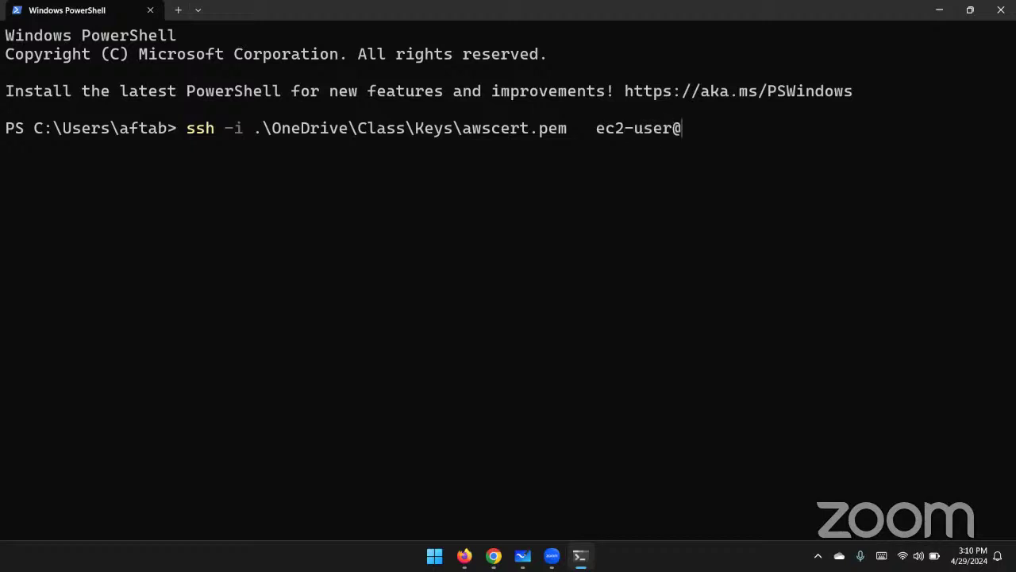
pyautogui.hotkey('ctrl', 'v')
pyautogui.press('Return')
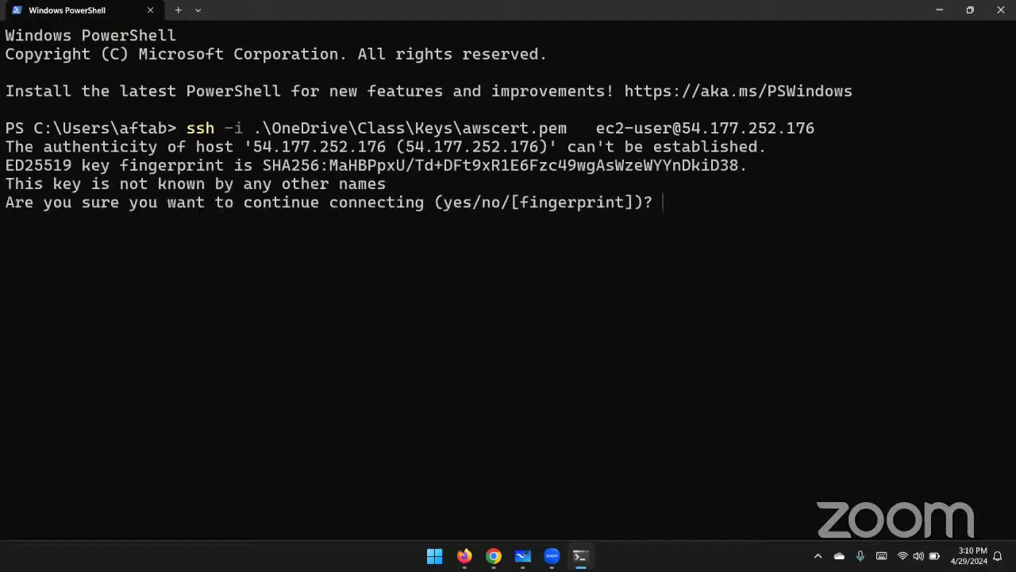
pyautogui.write('yes')
pyautogui.press('Return')
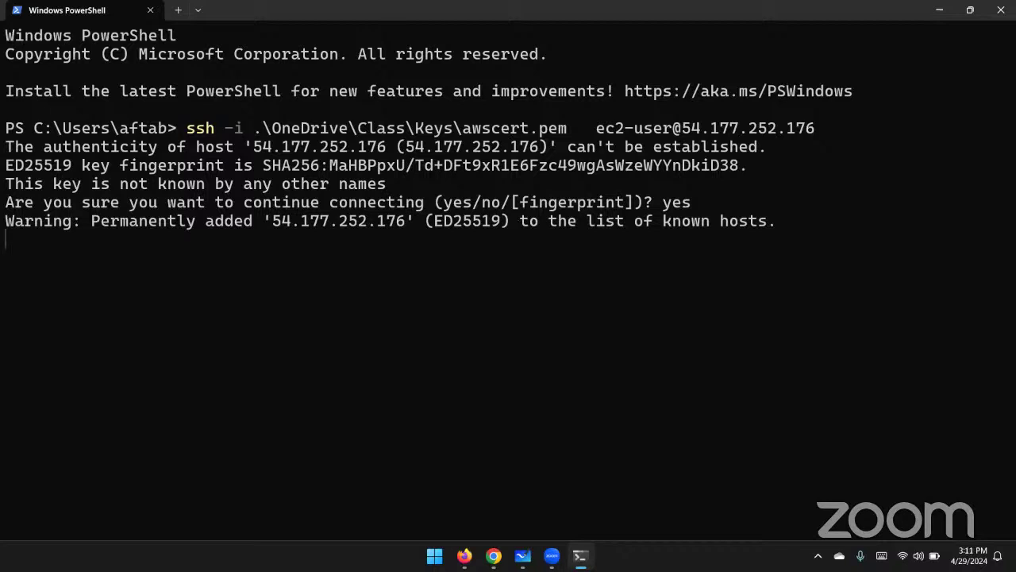
pyautogui.press('Return')
pyautogui.press('Return')
pyautogui.press('Return')
pyautogui.press('Return')
pyautogui.press('Return')
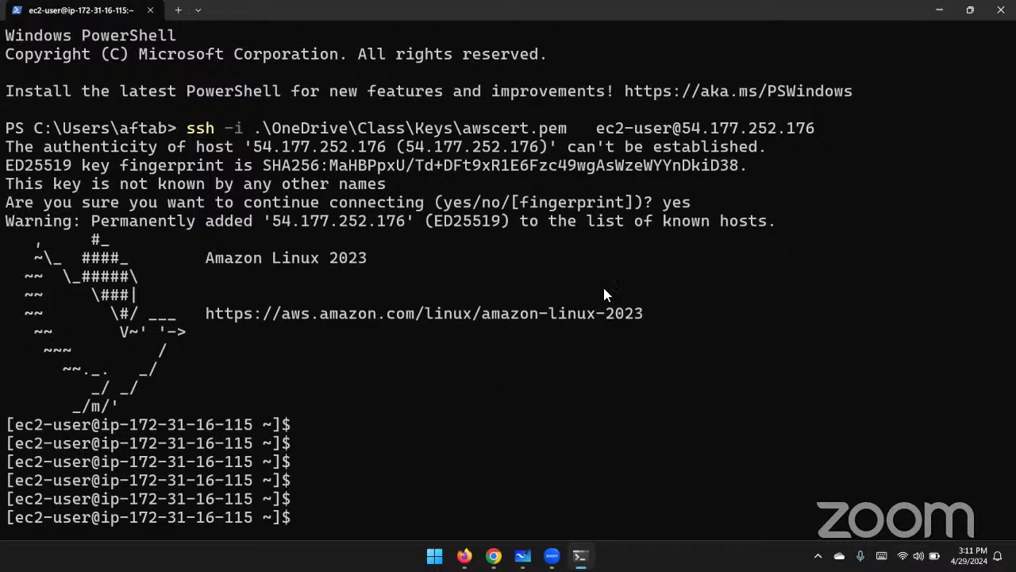
# Step: Open a second terminal session, copy the public IPv4 address of Ins2 from the EC2 console in Chrome, and return to the terminal
pyautogui.click(178, 11)
pyautogui.hotkey('alt', 'Tab')
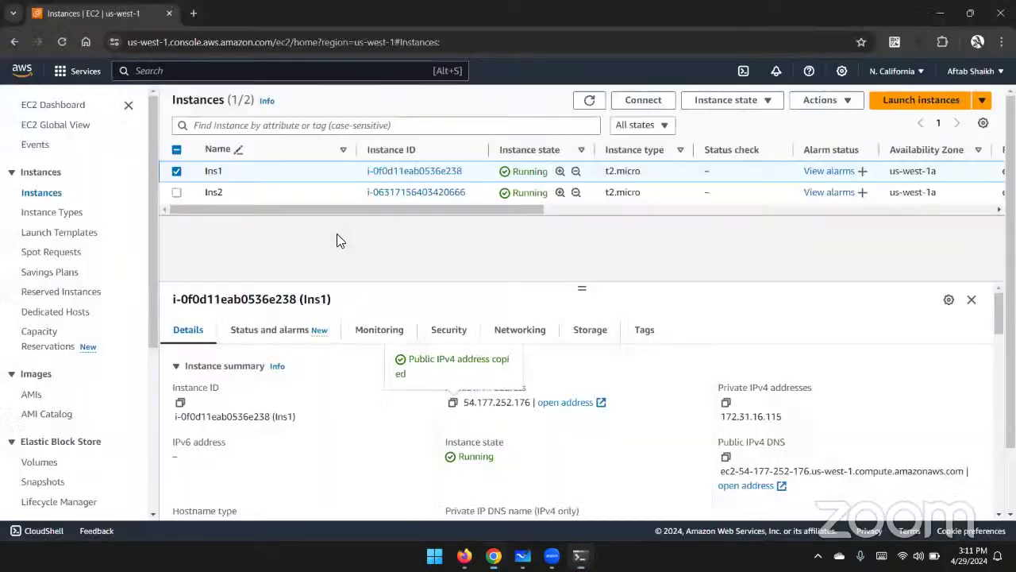
pyautogui.click(317, 199)
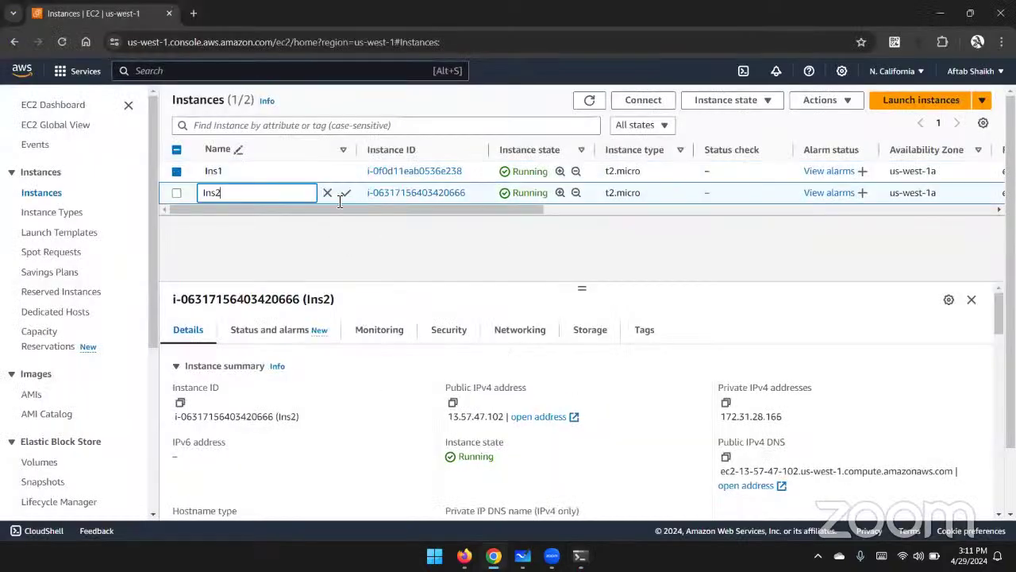
pyautogui.click(453, 402)
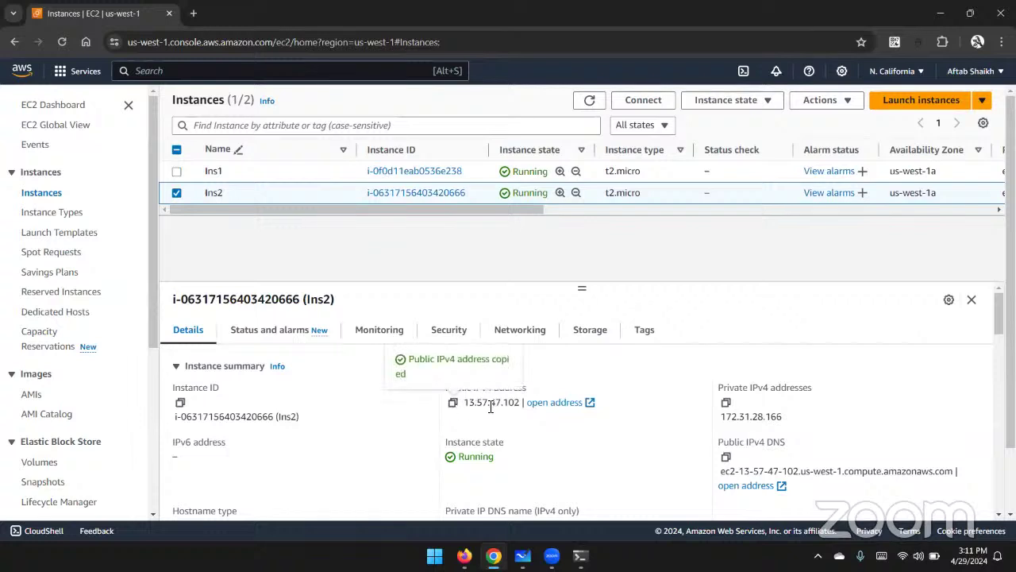
pyautogui.click(581, 556)
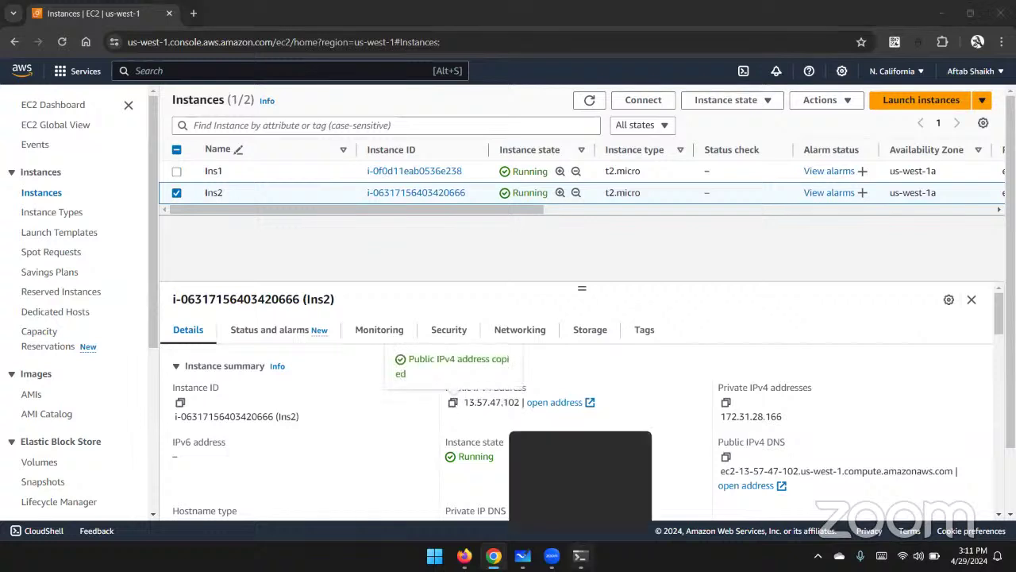
pyautogui.hotkey('ctrl', 'v')
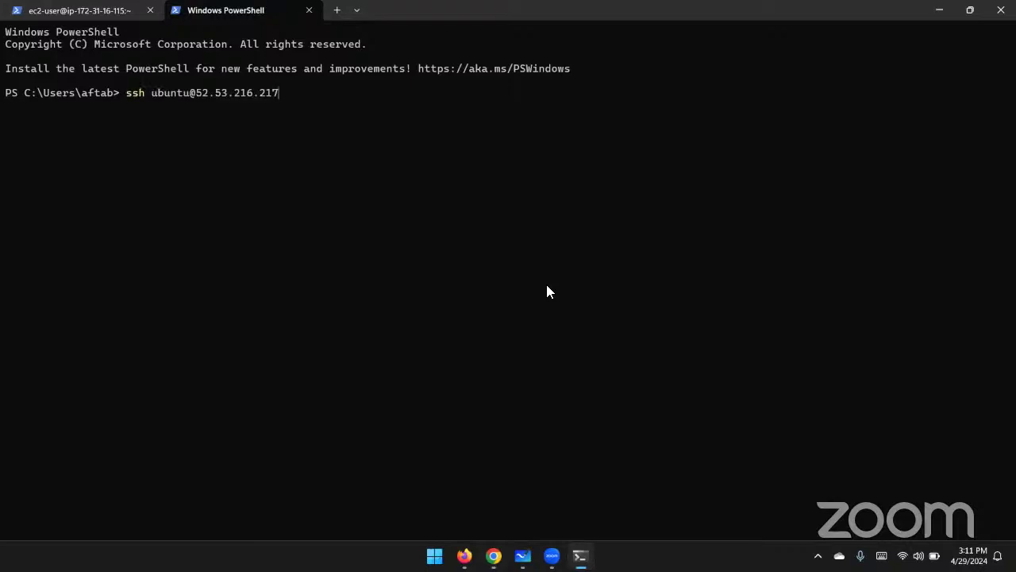
pyautogui.press('Up')
pyautogui.press('Up')
pyautogui.press('Up')
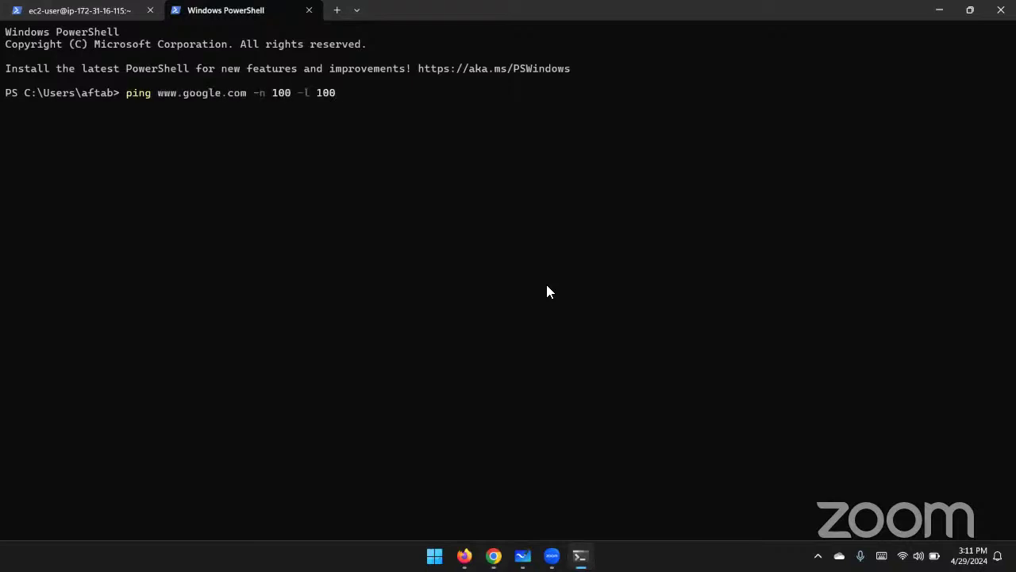
pyautogui.press('BackSpace')
pyautogui.press('BackSpace')
pyautogui.press('BackSpace')
pyautogui.press('BackSpace')
pyautogui.press('BackSpace')
pyautogui.press('BackSpace')
pyautogui.press('BackSpace')
pyautogui.press('BackSpace')
pyautogui.press('BackSpace')
pyautogui.press('BackSpace')
pyautogui.press('BackSpace')
pyautogui.press('BackSpace')
pyautogui.press('BackSpace')
pyautogui.press('BackSpace')
pyautogui.press('BackSpace')
pyautogui.press('BackSpace')
pyautogui.press('BackSpace')
pyautogui.press('BackSpace')
pyautogui.press('BackSpace')
pyautogui.press('BackSpace')
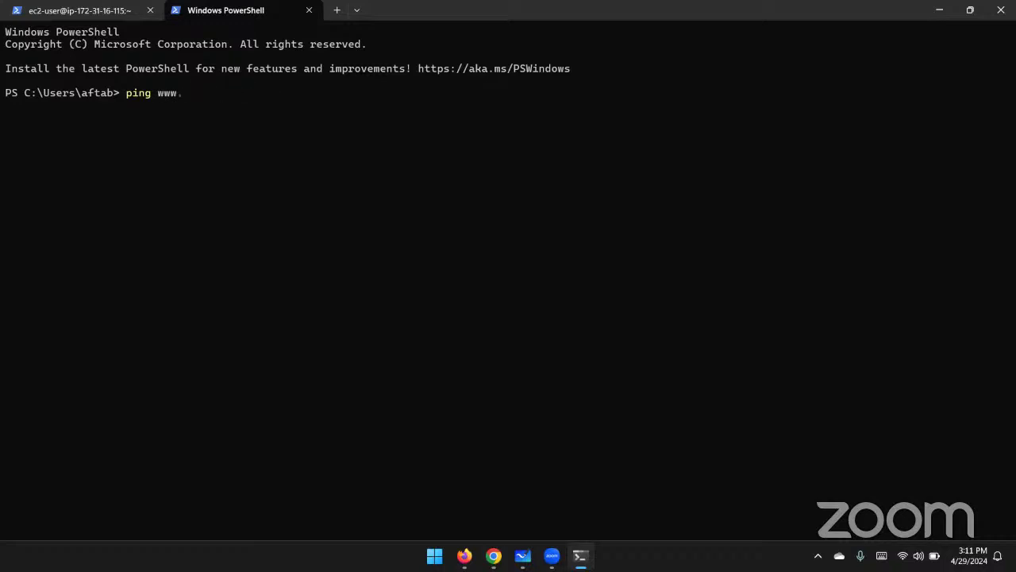
# Step: Enlarge the terminal text and enter ssh -i with the key file .\OneDrive\Class\Keys\awscert.pem in the second session
pyautogui.keyDown('ctrl'); pyautogui.scroll(4, 545, 281); pyautogui.keyUp('ctrl')
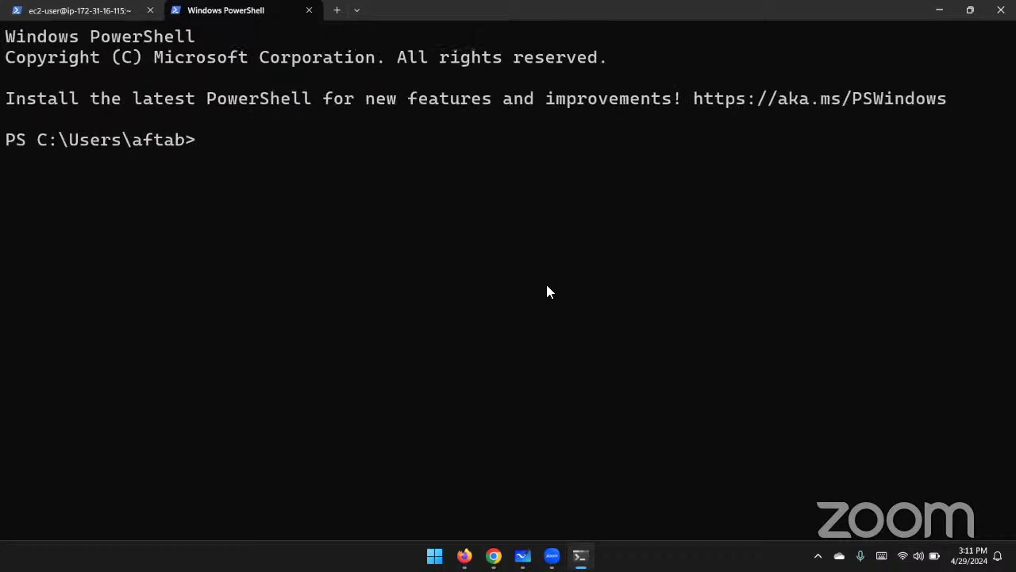
pyautogui.write('ssh -i on')
pyautogui.press('Tab')
pyautogui.write('cl')
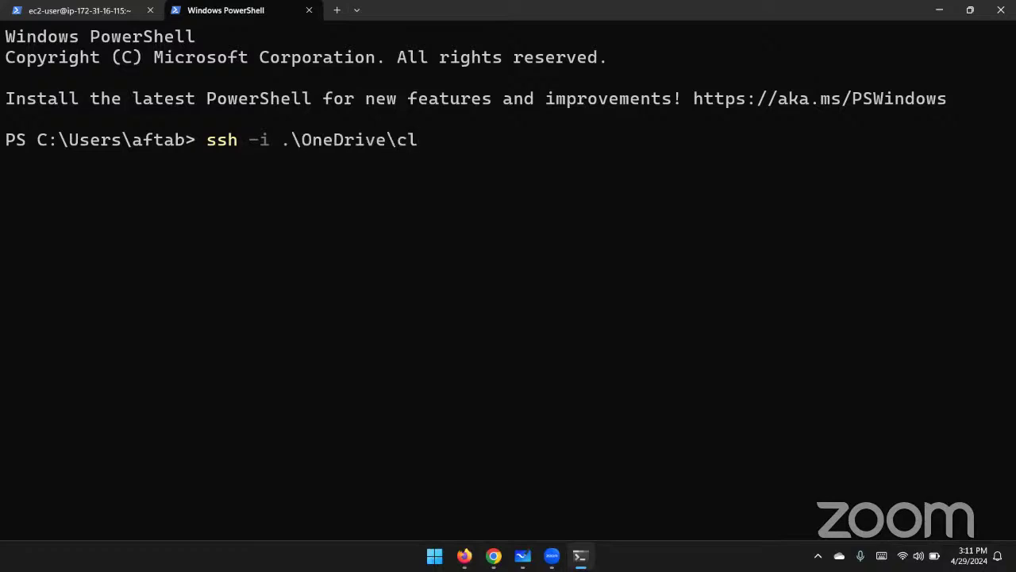
pyautogui.press('Tab')
pyautogui.write('ke')
pyautogui.press('Tab')
pyautogui.write('awscert')
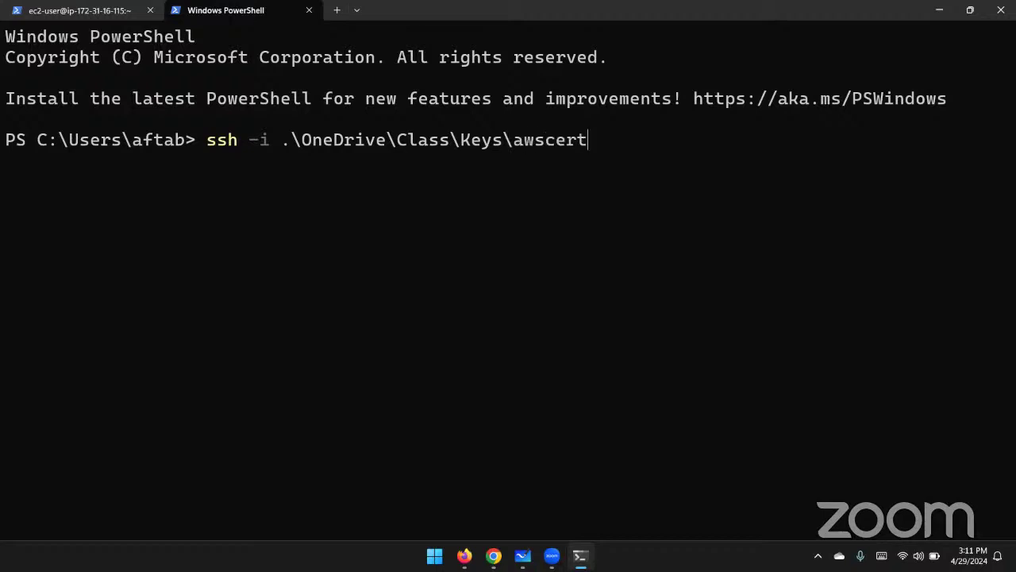
pyautogui.press('Tab')
pyautogui.write('ec2-')
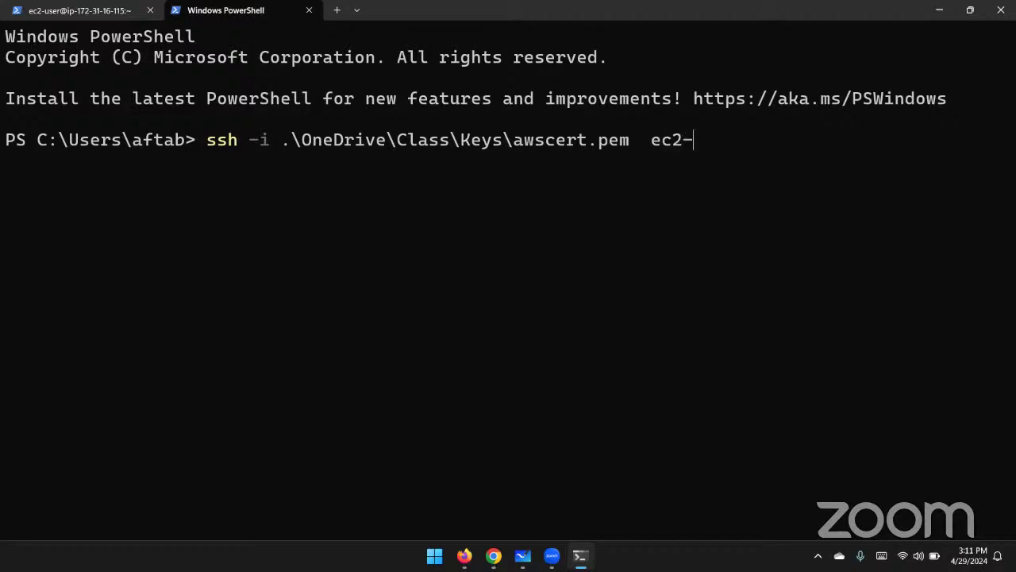
pyautogui.write('user@')
pyautogui.hotkey('ctrl', 'v')
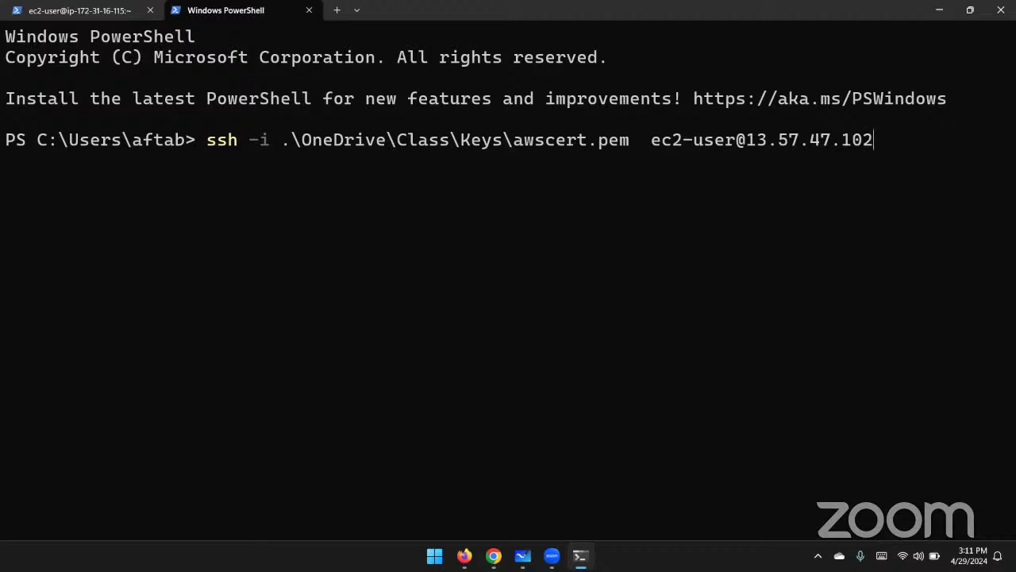
pyautogui.press('Return')
pyautogui.write('yes')
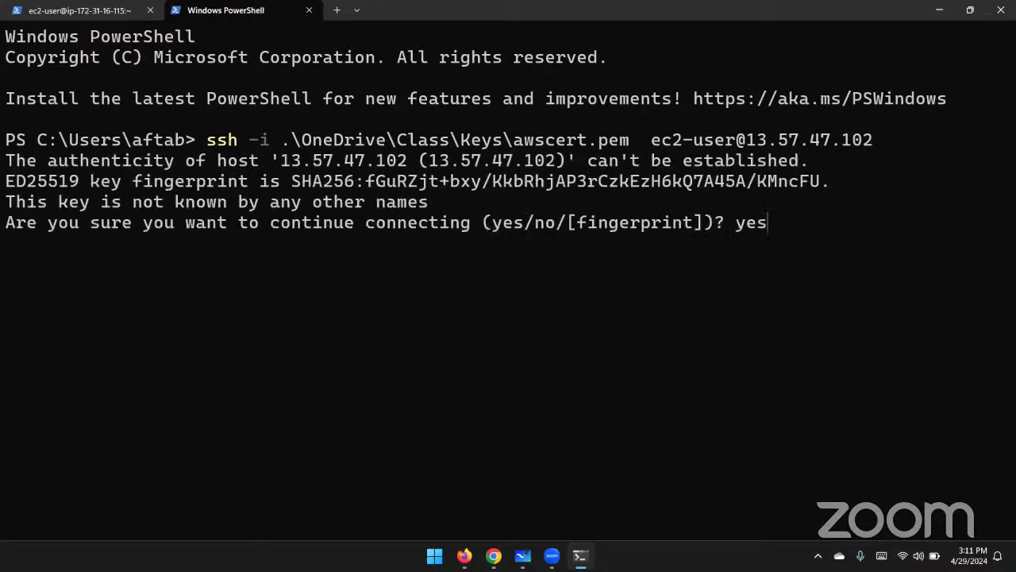
pyautogui.press('Return')
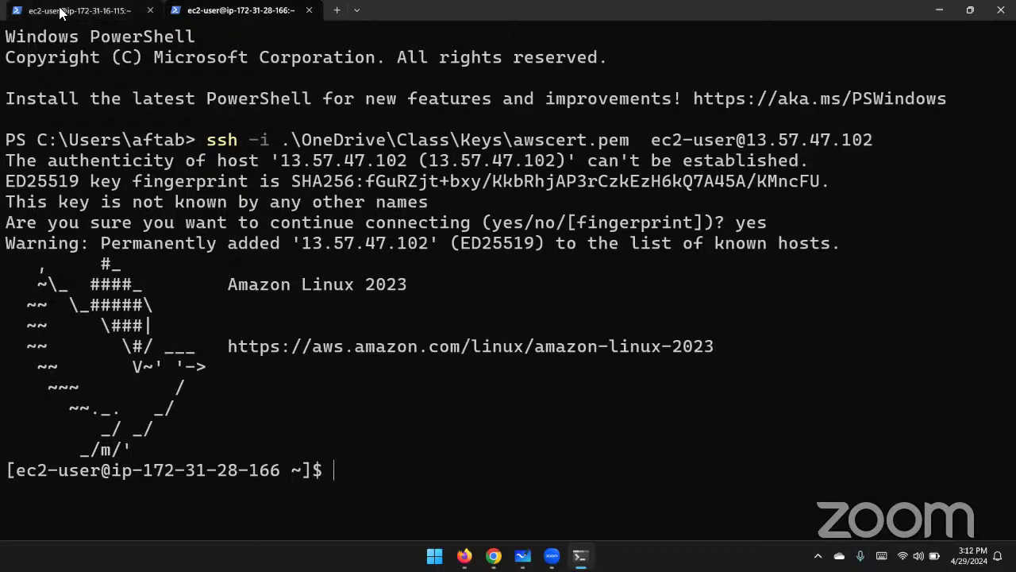
# Step: Check the SSH sessions of both instances and add a few blank prompt lines in the Ins2 session
pyautogui.click(30, 10)
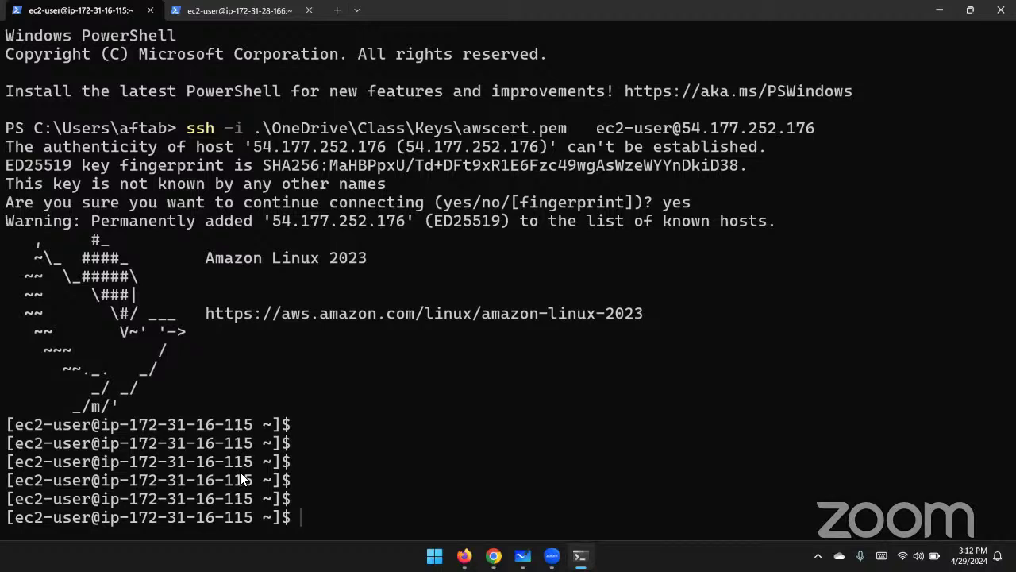
pyautogui.click(238, 10)
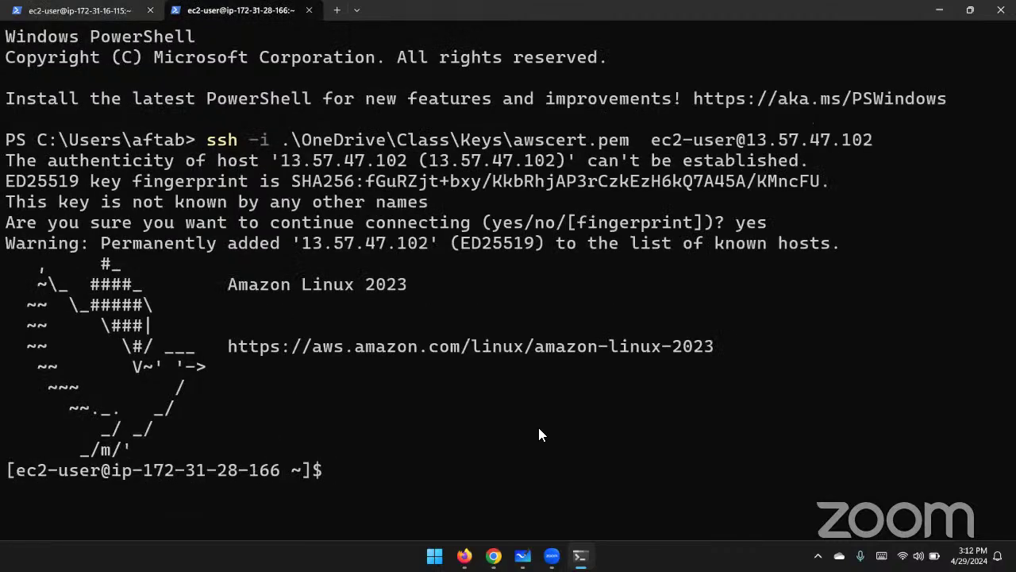
pyautogui.press('Return')
pyautogui.press('Return')
pyautogui.press('Return')
pyautogui.press('Return')
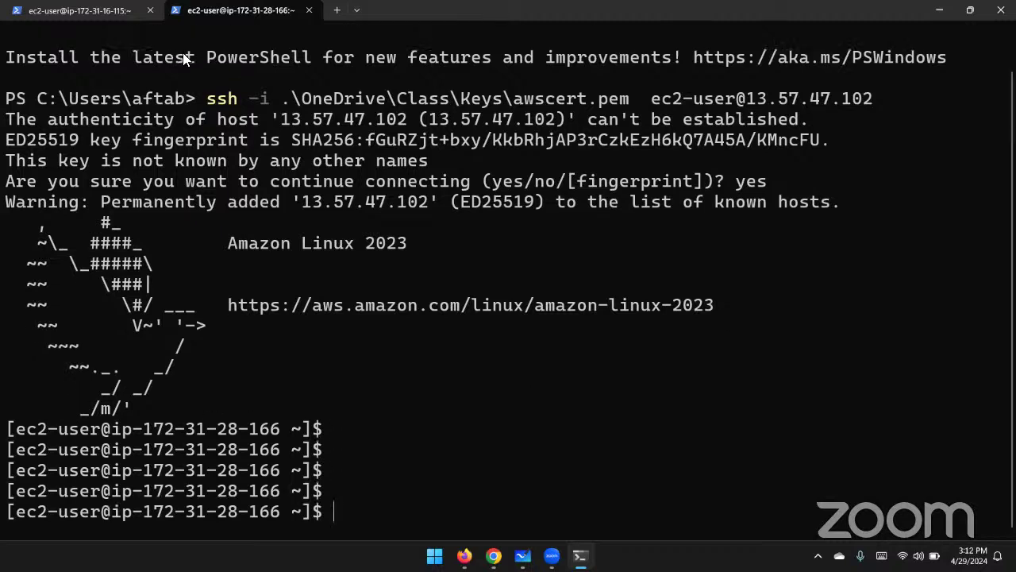
# Step: Return to the EC2 console in Chrome, open the Security Groups list, and start creating a new security group
pyautogui.click(937, 9)
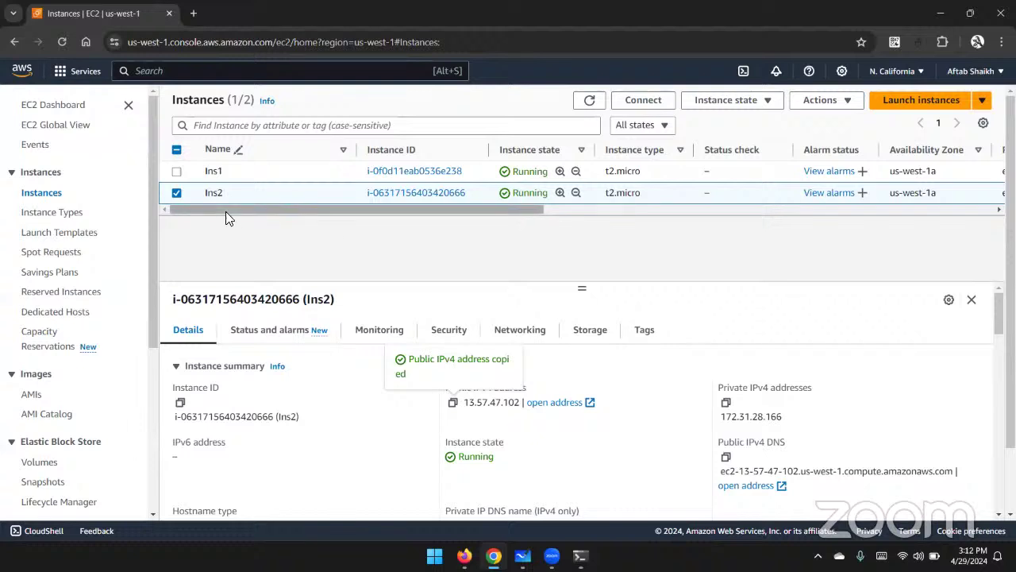
pyautogui.scroll(-1, 80, 417)
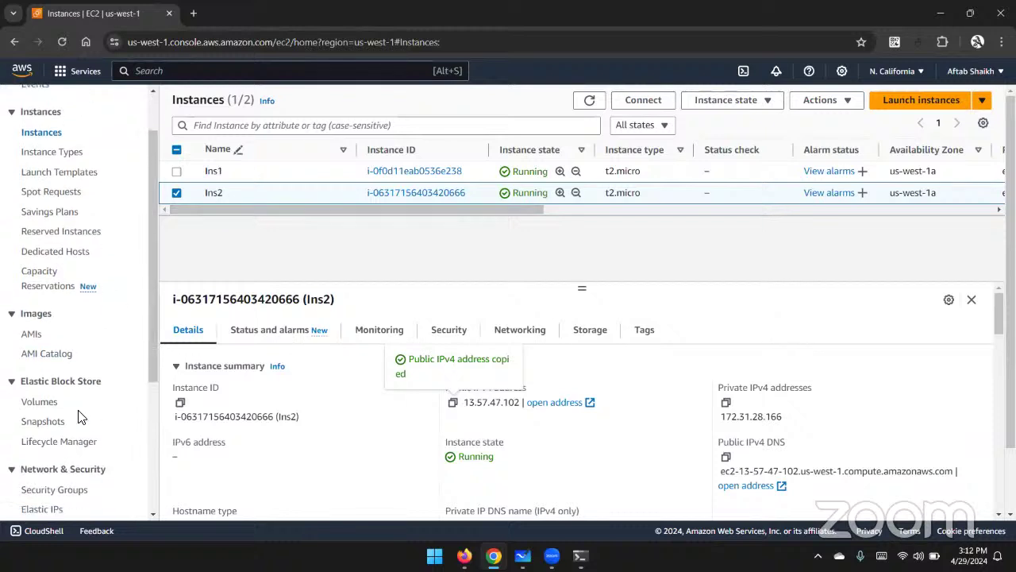
pyautogui.scroll(-3, 78, 410)
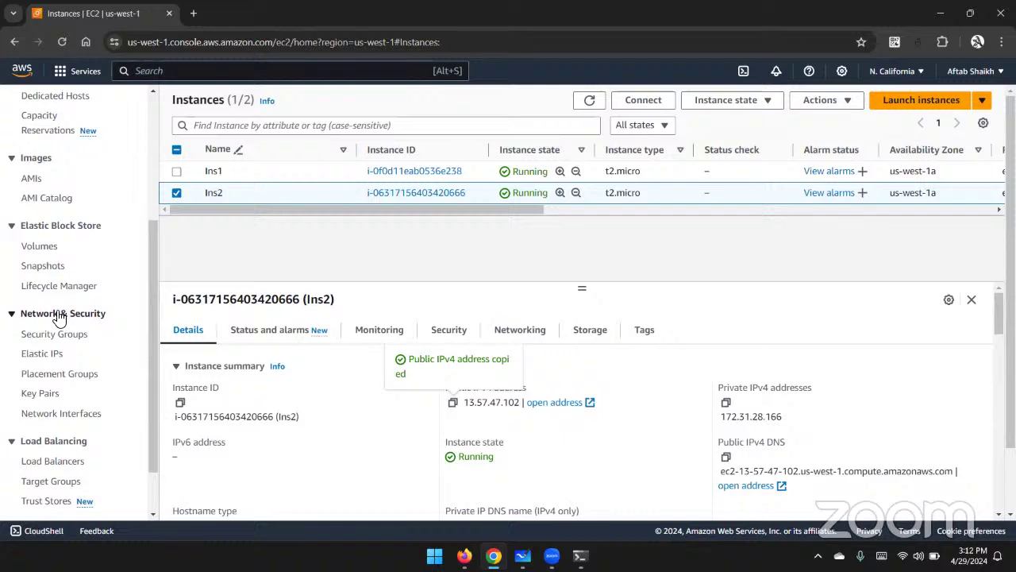
pyautogui.click(50, 337)
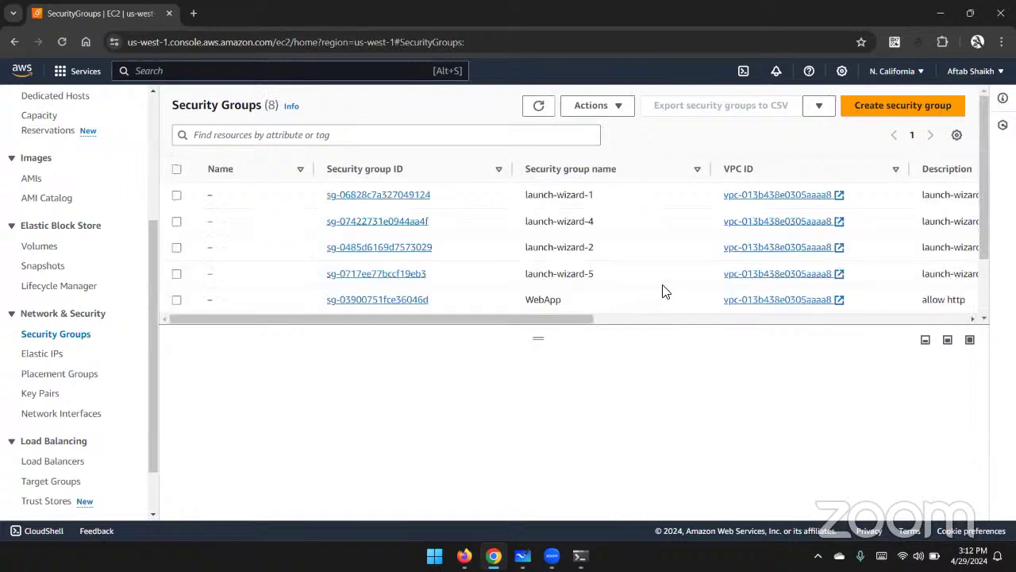
pyautogui.click(901, 112)
pyautogui.scroll(-4, 272, 268)
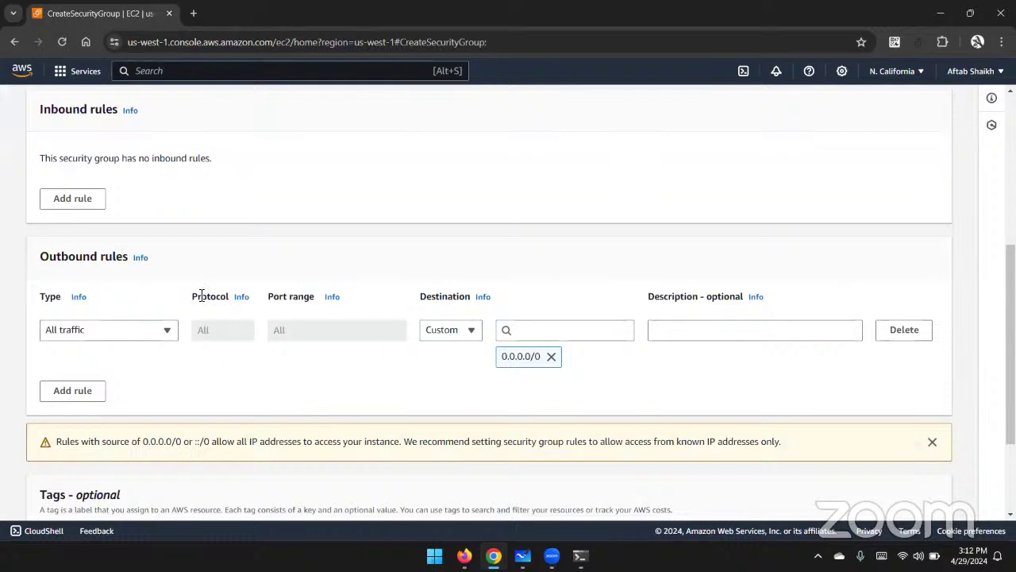
pyautogui.scroll(4, 201, 296)
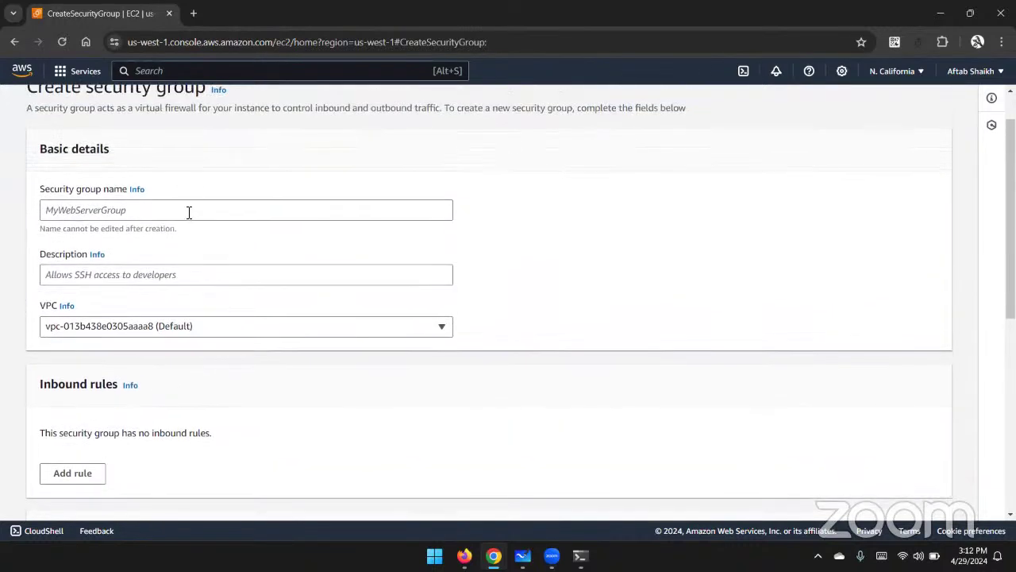
# Step: Name the security group EFS_Grp1 and enter the description Allow NFS Traffic
pyautogui.click(189, 212)
pyautogui.write('E')
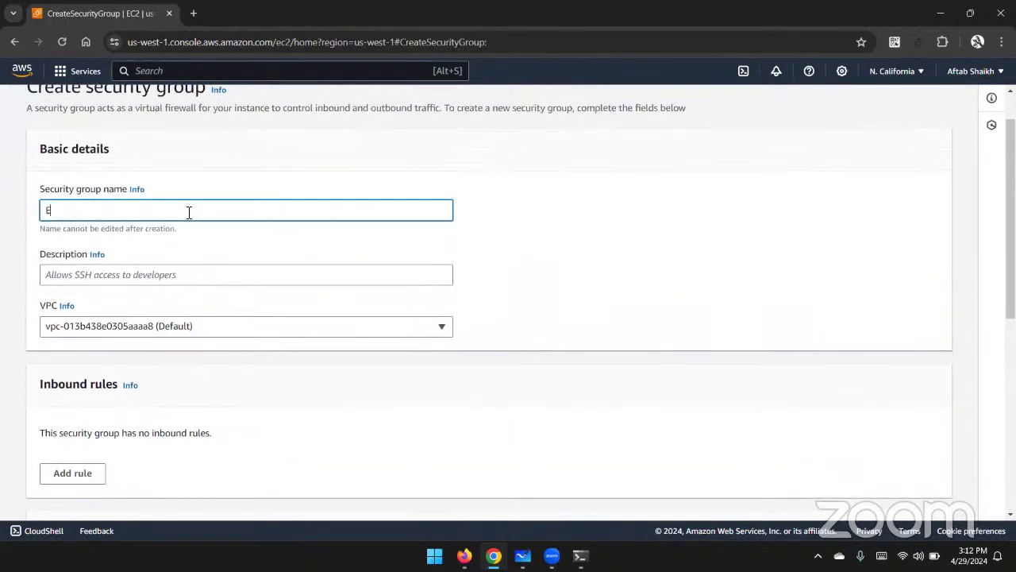
pyautogui.write('fS')
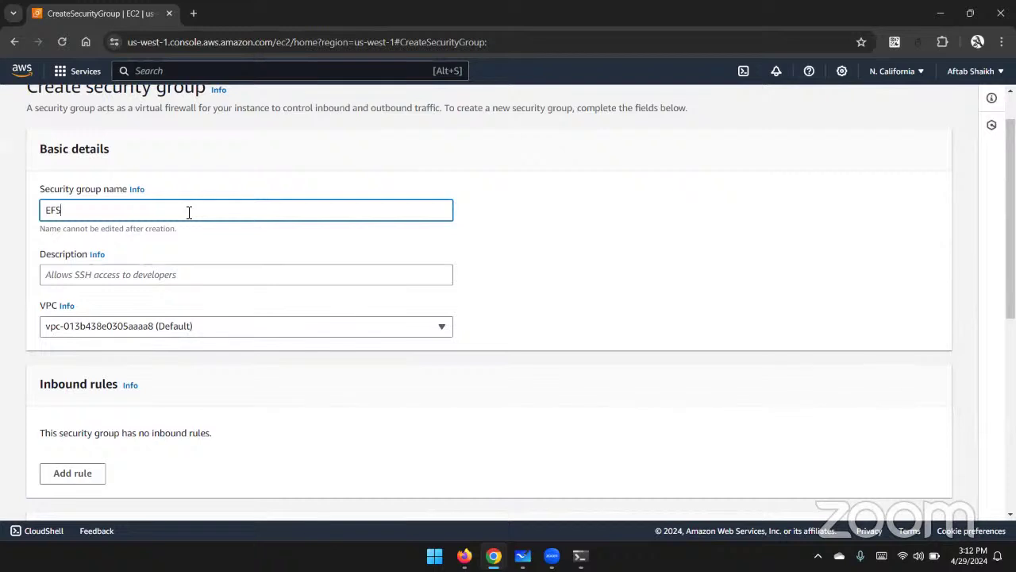
pyautogui.write('_Grp1')
pyautogui.click(228, 279)
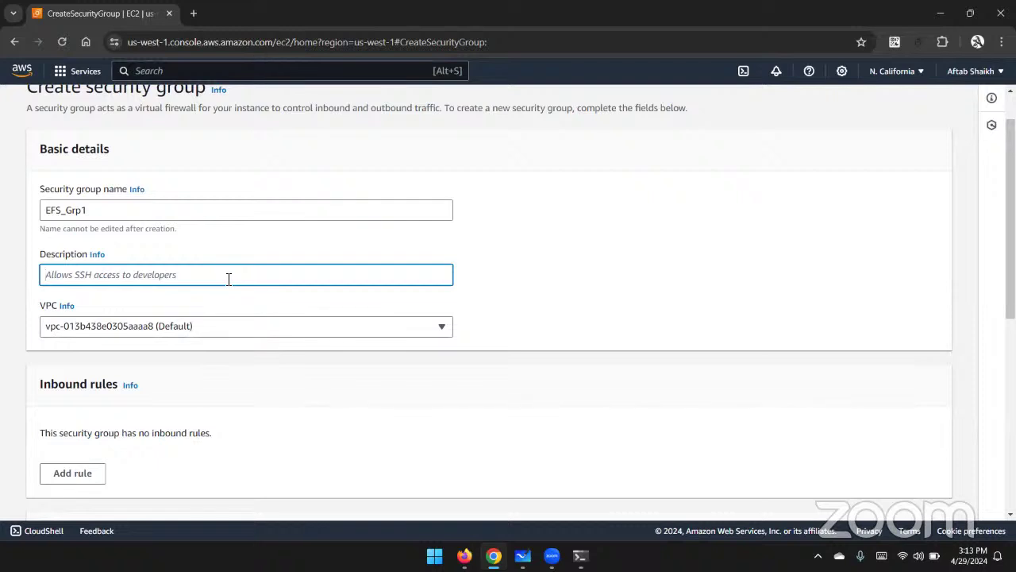
pyautogui.write('Allow N')
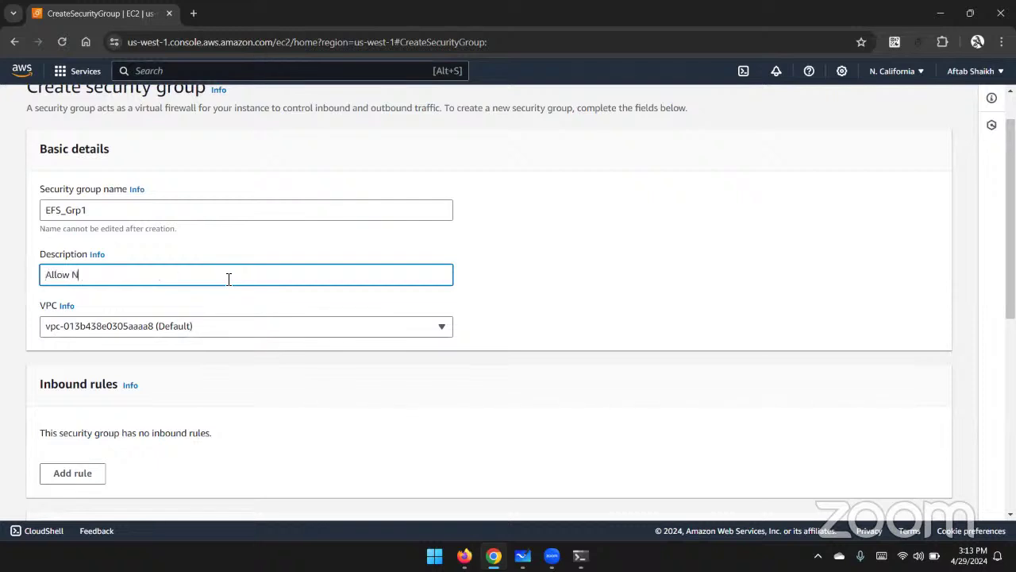
pyautogui.write('FS Traffic')
# Step: Add an inbound NFS rule with source 0.0.0.0/0 and create the security group
pyautogui.scroll(-2, 228, 279)
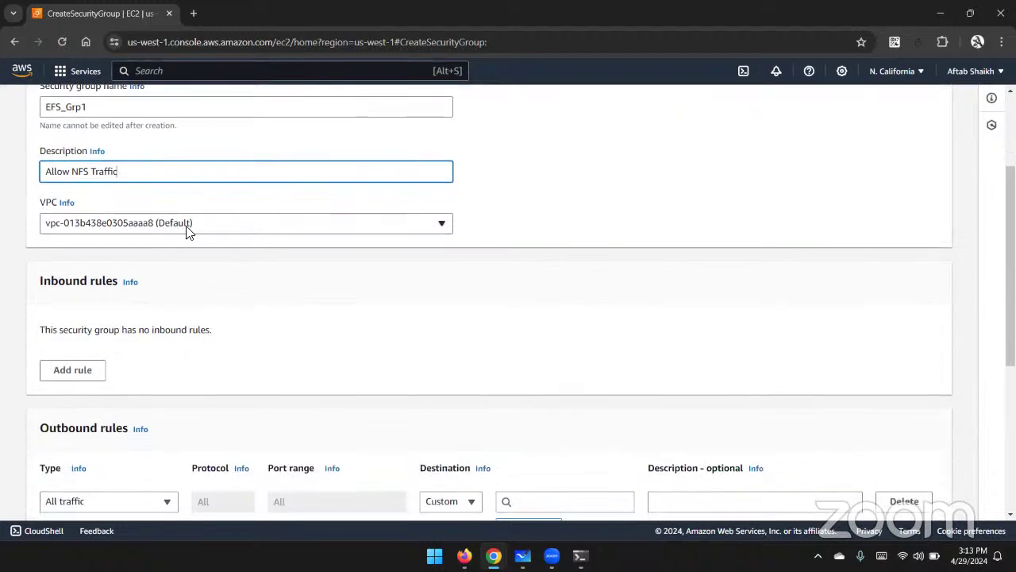
pyautogui.click(54, 373)
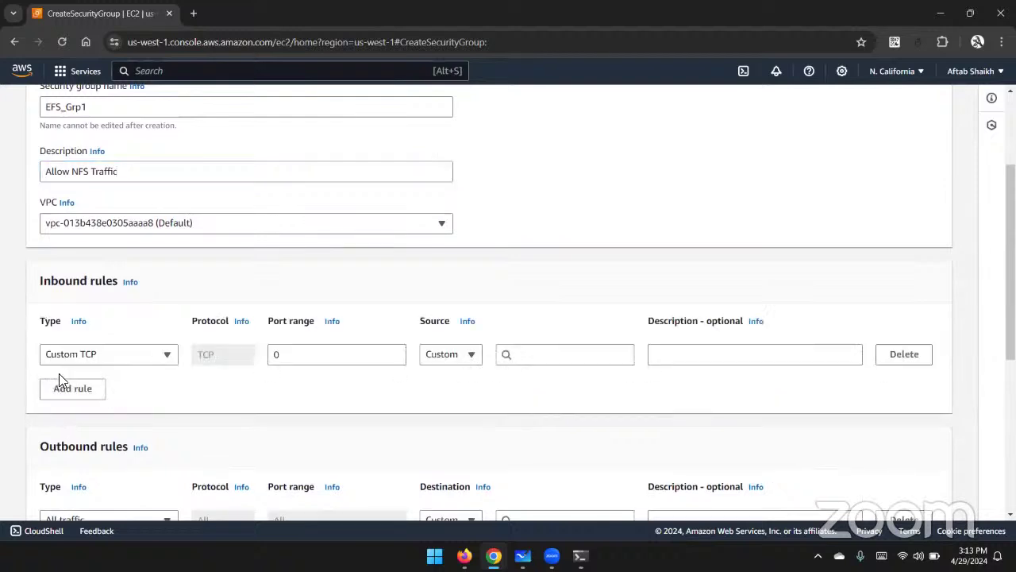
pyautogui.click(152, 356)
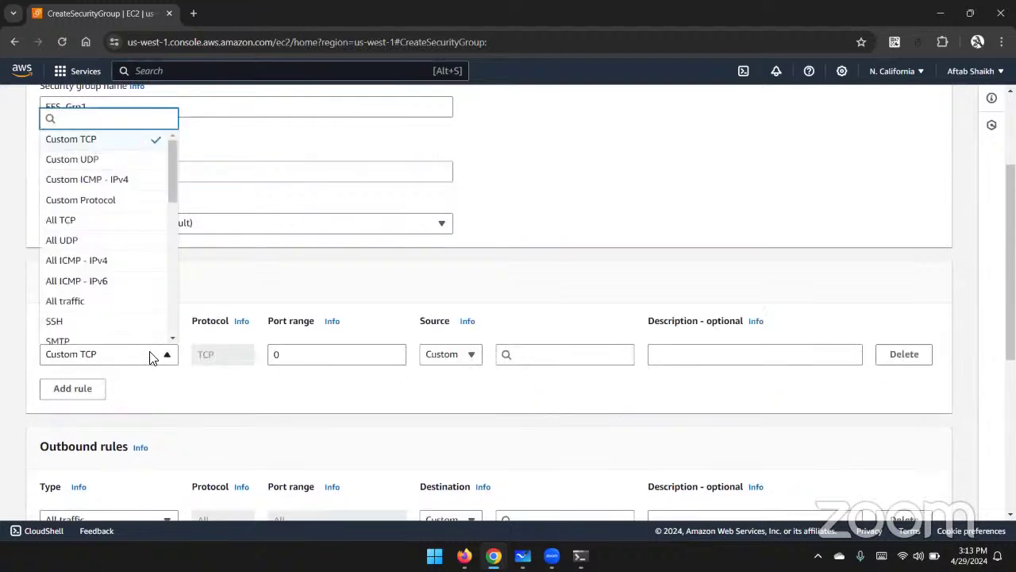
pyautogui.write('nfs')
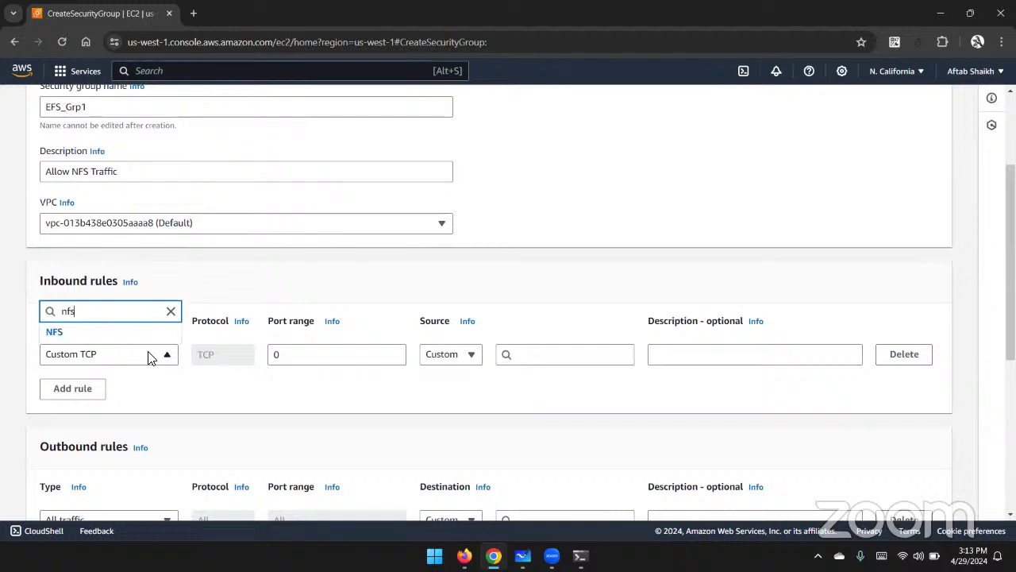
pyautogui.click(109, 333)
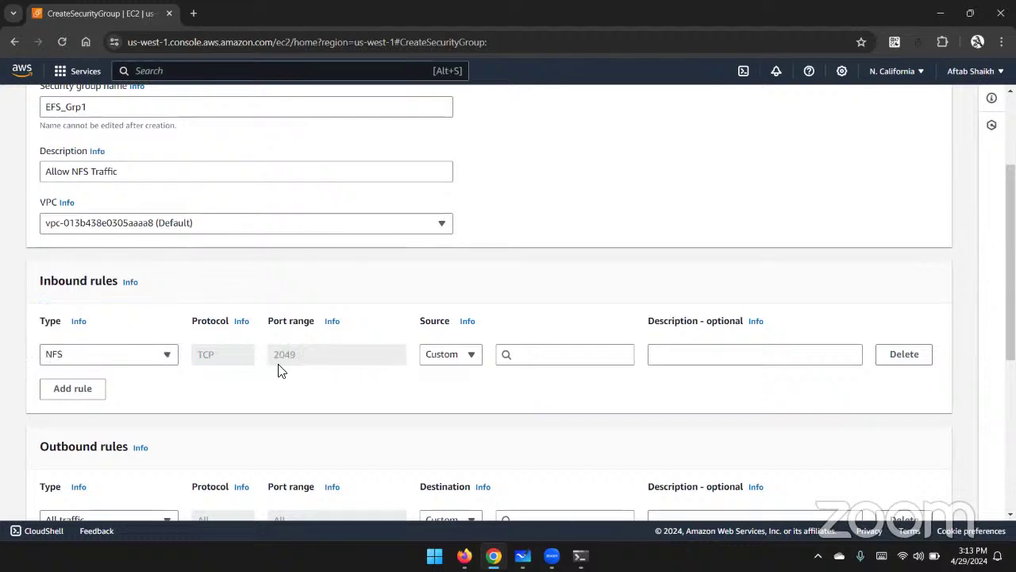
pyautogui.click(605, 357)
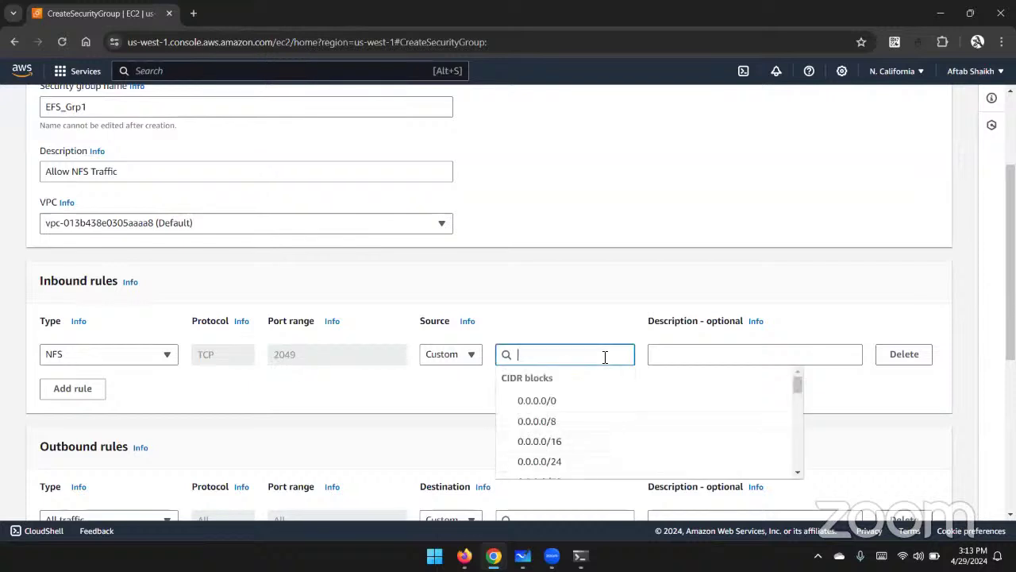
pyautogui.click(570, 400)
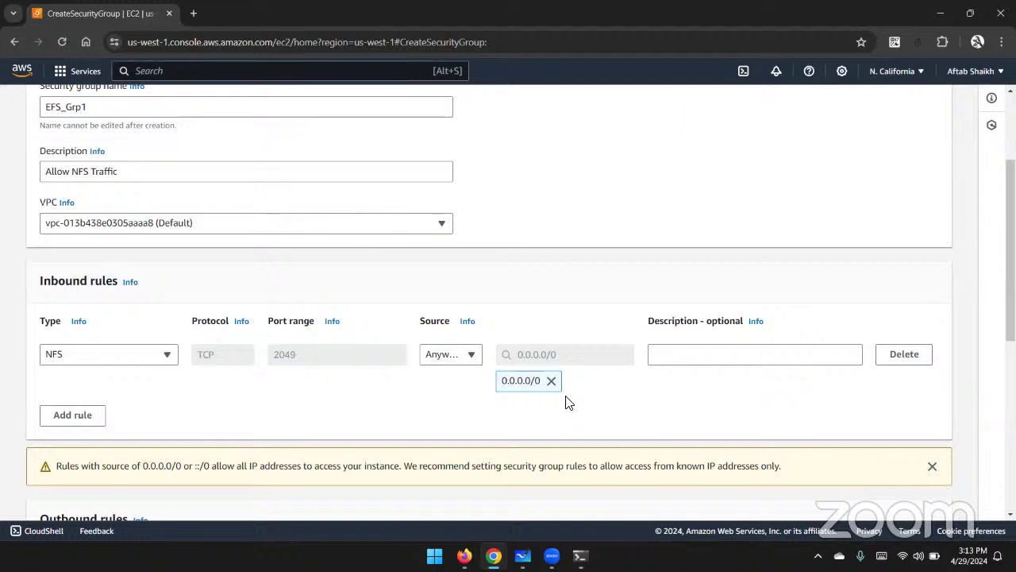
pyautogui.scroll(-5, 567, 403)
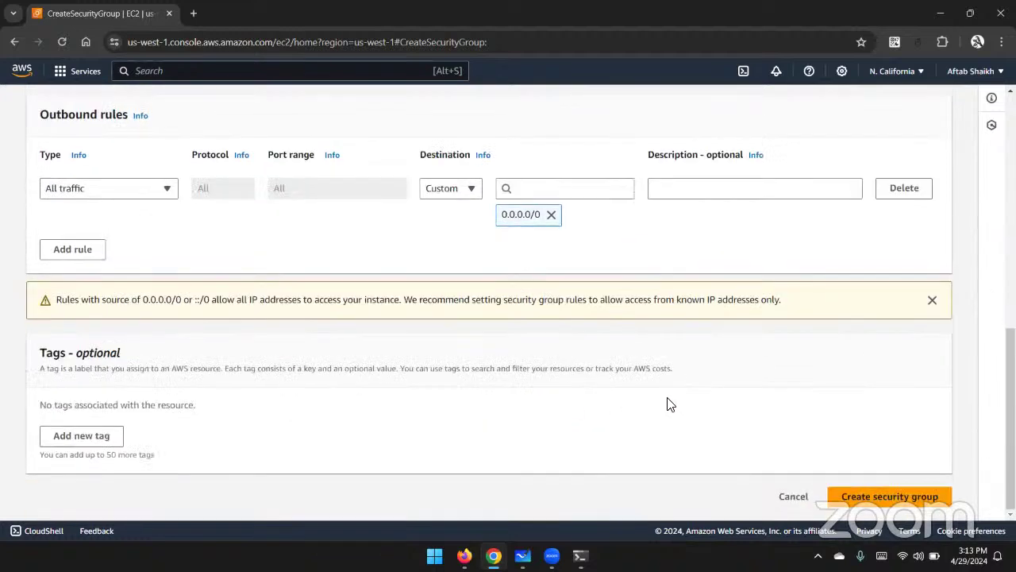
pyautogui.click(863, 500)
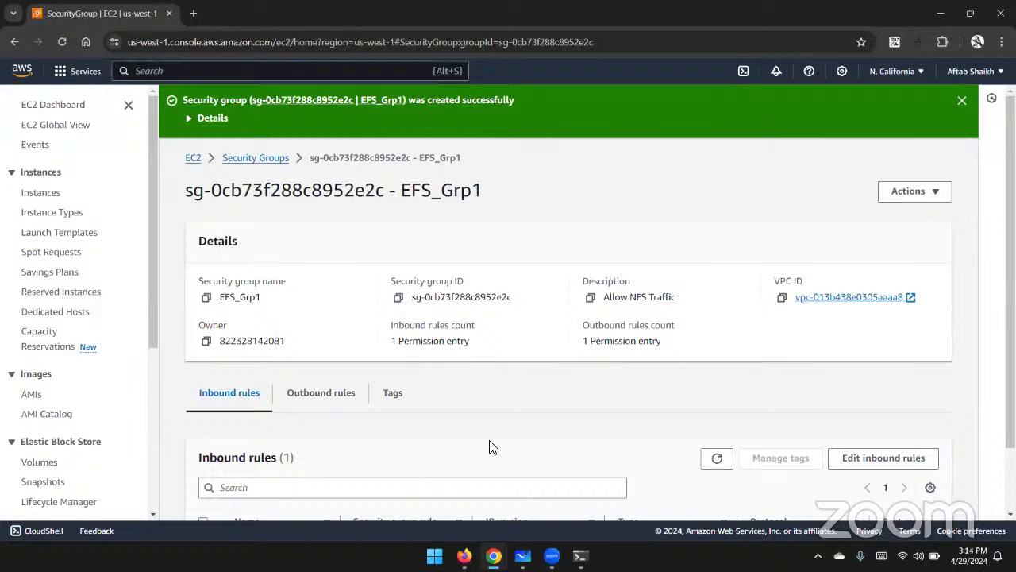
# Step: Search the AWS services for EFS, open it in a separate browser tab, and switch to that tab
pyautogui.click(359, 71)
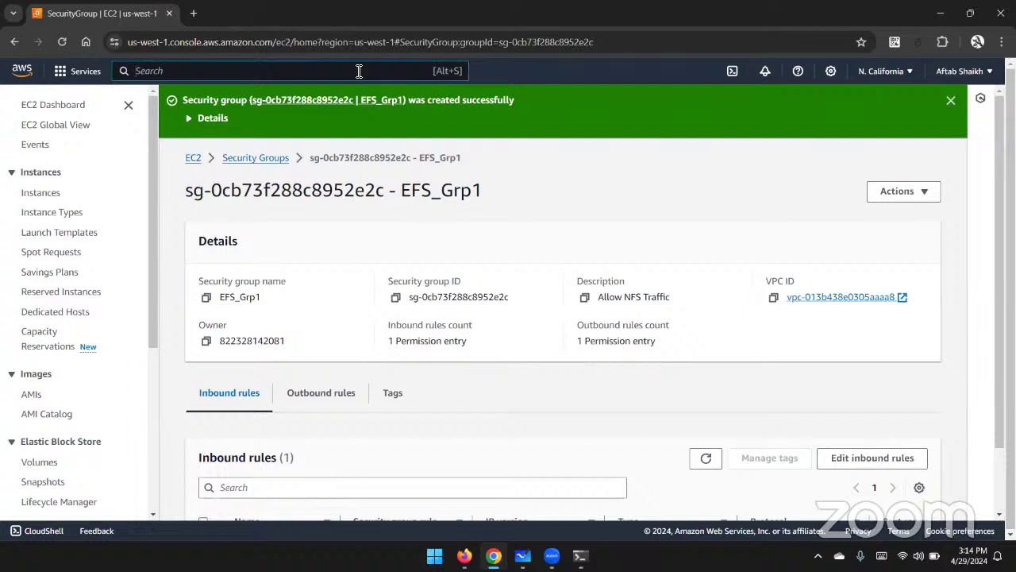
pyautogui.write('EFS')
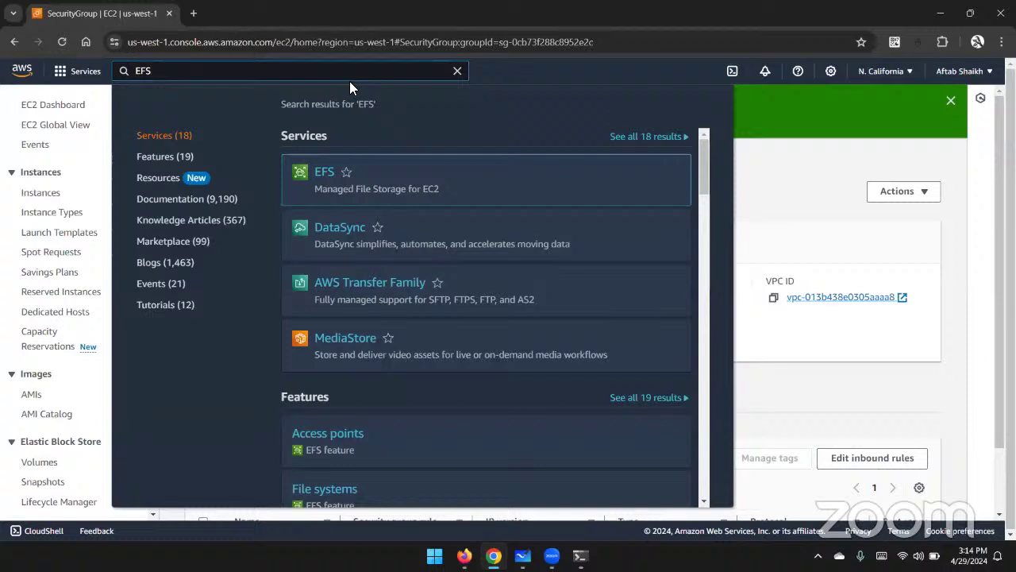
pyautogui.keyDown('ctrl'); pyautogui.click(321, 176); pyautogui.keyUp('ctrl')
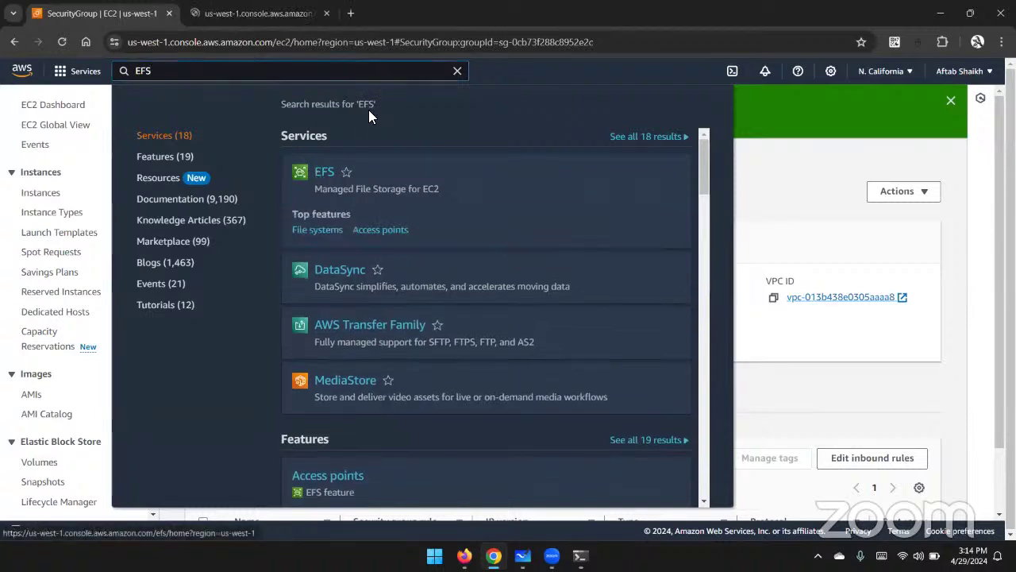
pyautogui.click(459, 72)
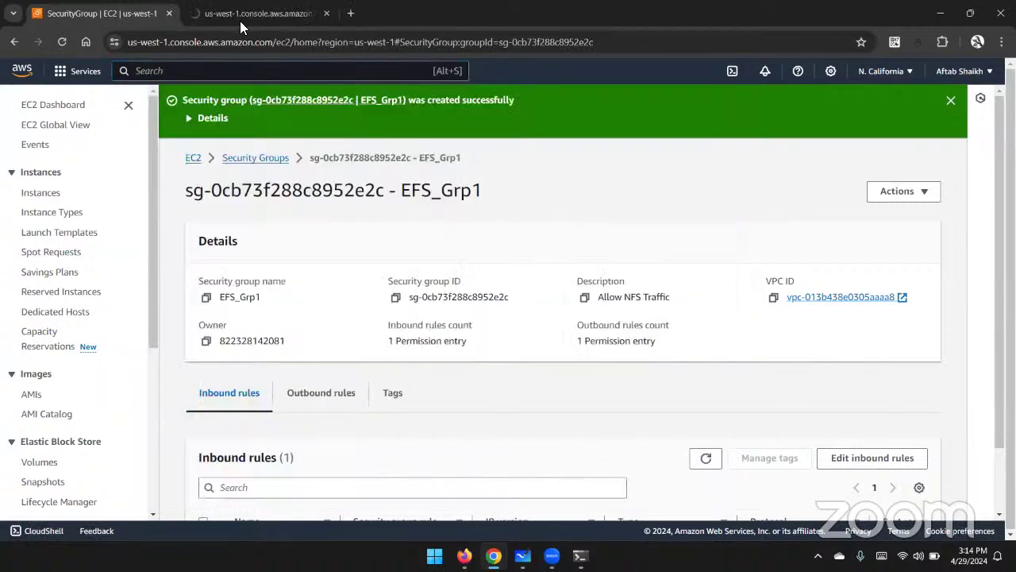
pyautogui.click(240, 15)
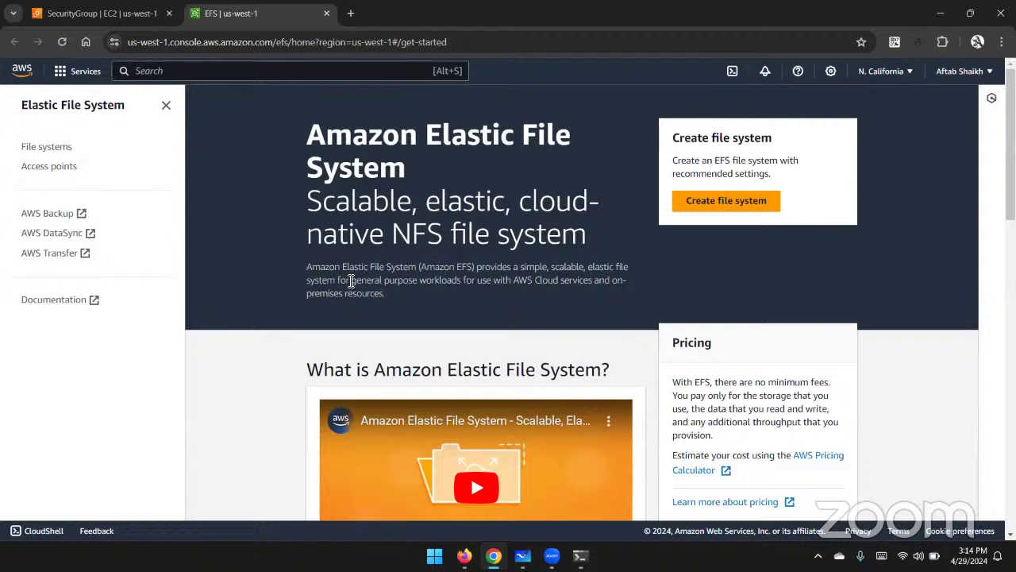
# Step: Start creating a customized EFS file system in the default VPC and name it share1
pyautogui.click(719, 203)
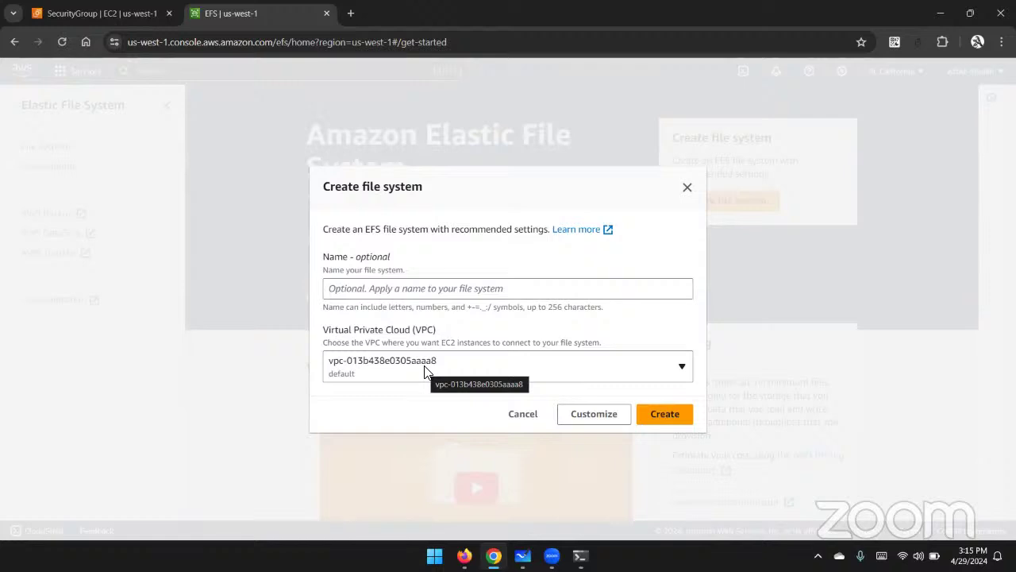
pyautogui.click(591, 416)
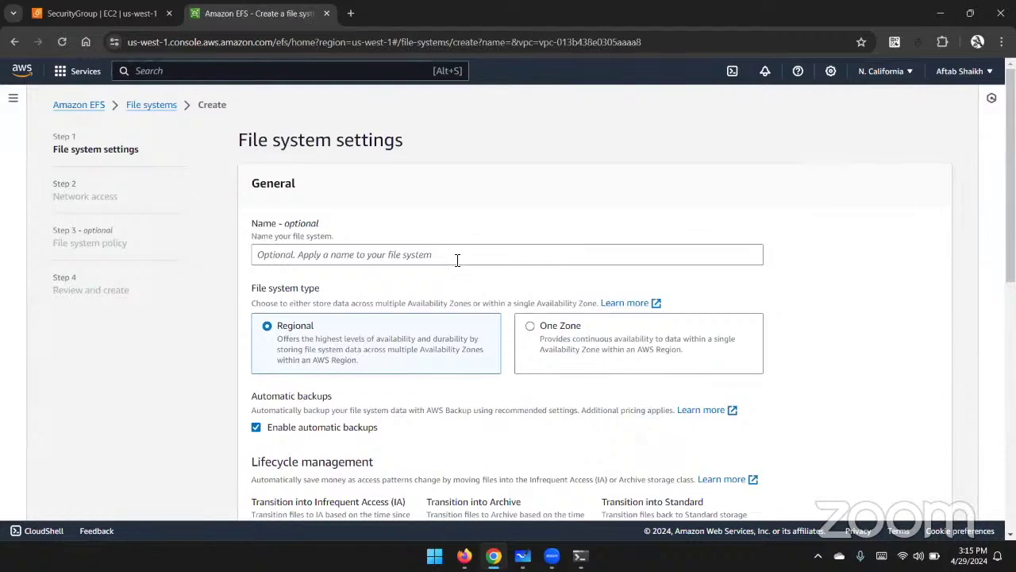
pyautogui.click(457, 259)
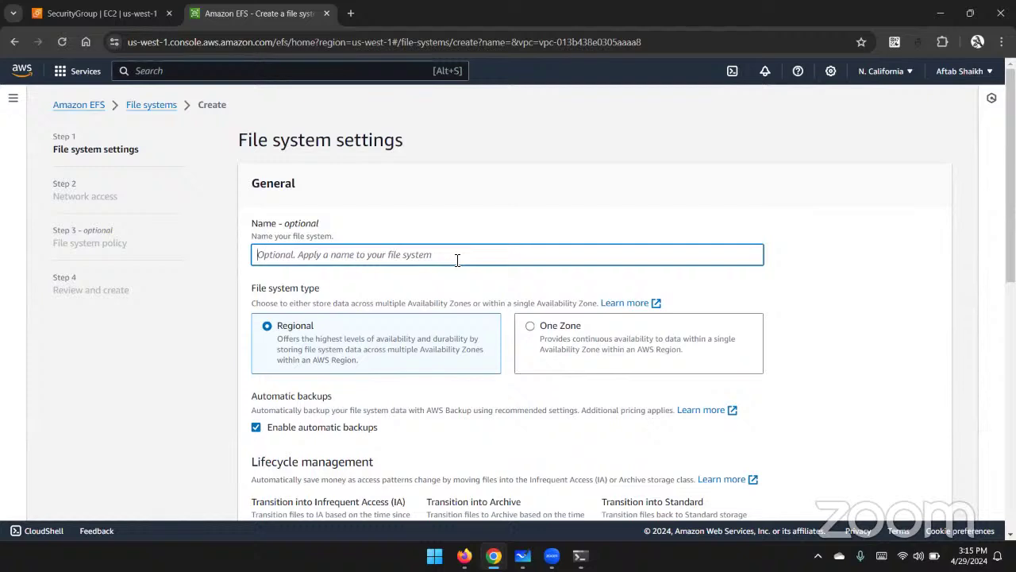
pyautogui.write('share1')
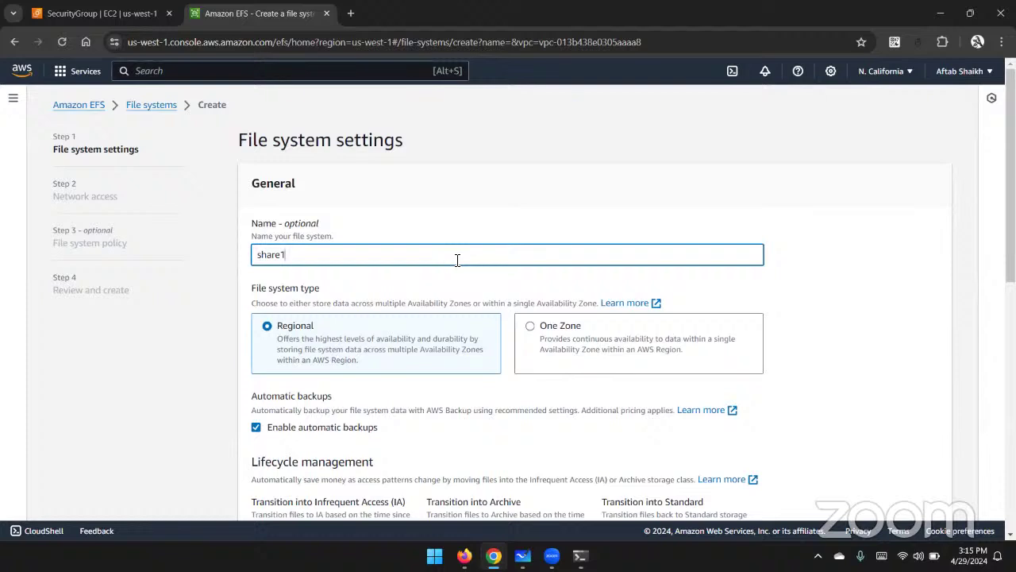
# Step: Underline availability and durability in the Regional description, and draw two red boxes labelled A and B above the form
pyautogui.click(515, 125)
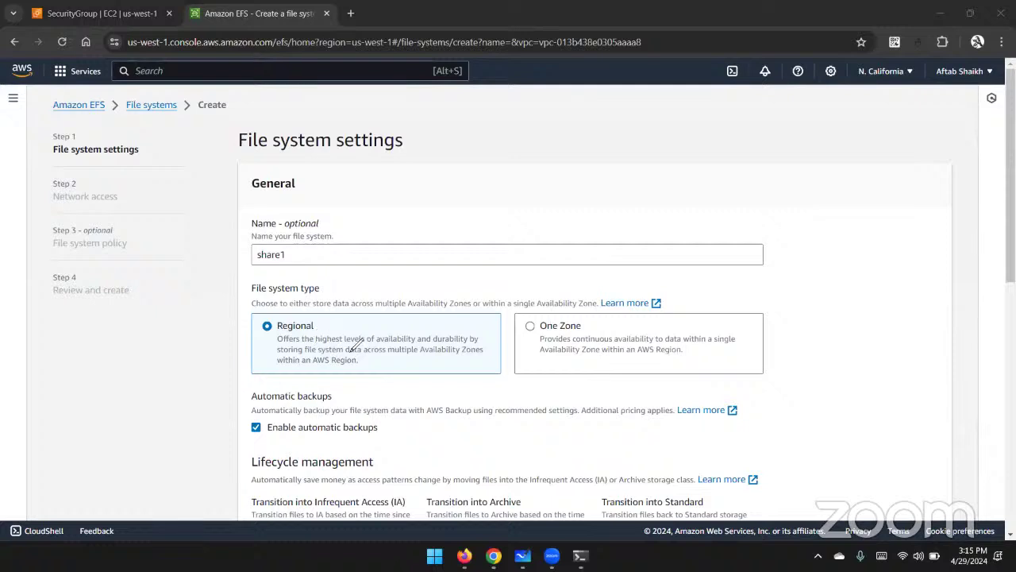
pyautogui.moveTo(377, 343); pyautogui.dragTo(467, 344)
pyautogui.moveTo(461, 136)
pyautogui.mouseDown()
pyautogui.moveTo(459, 188)
pyautogui.moveTo(477, 211)
pyautogui.moveTo(555, 209)
pyautogui.moveTo(554, 136)
pyautogui.moveTo(440, 133)
pyautogui.moveTo(499, 120)
pyautogui.mouseUp()
pyautogui.moveTo(647, 137)
pyautogui.mouseDown()
pyautogui.moveTo(651, 182)
pyautogui.moveTo(690, 211)
pyautogui.moveTo(756, 175)
pyautogui.moveTo(745, 138)
pyautogui.moveTo(639, 140)
pyautogui.mouseUp()
pyautogui.moveTo(680, 111); pyautogui.dragTo(689, 133)
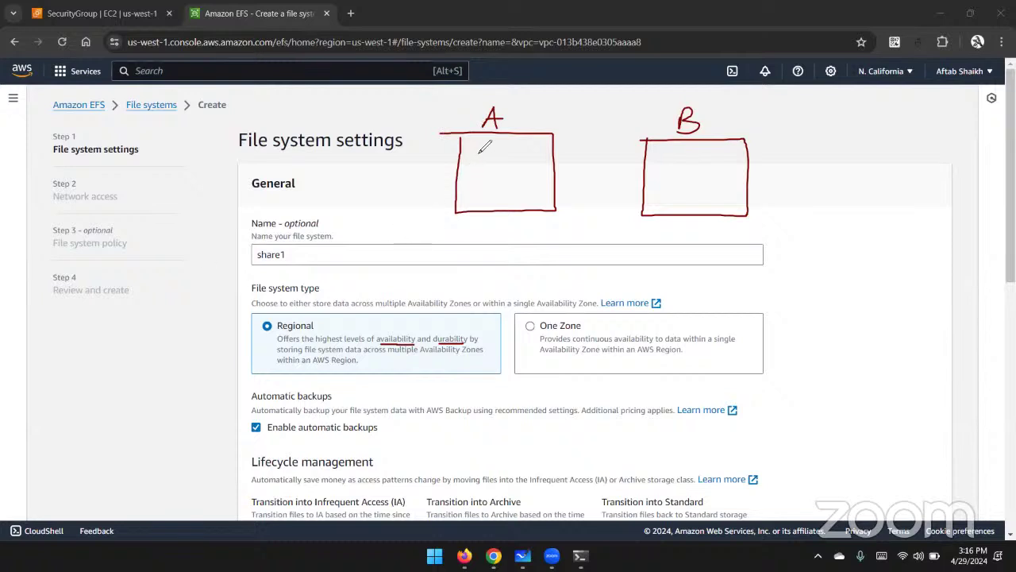
# Step: Draw four blue data lines inside box A and four matching lines inside box B
pyautogui.moveTo(471, 145); pyautogui.dragTo(508, 144)
pyautogui.moveTo(471, 155)
pyautogui.mouseDown()
pyautogui.moveTo(507, 154)
pyautogui.moveTo(517, 178)
pyautogui.mouseUp()
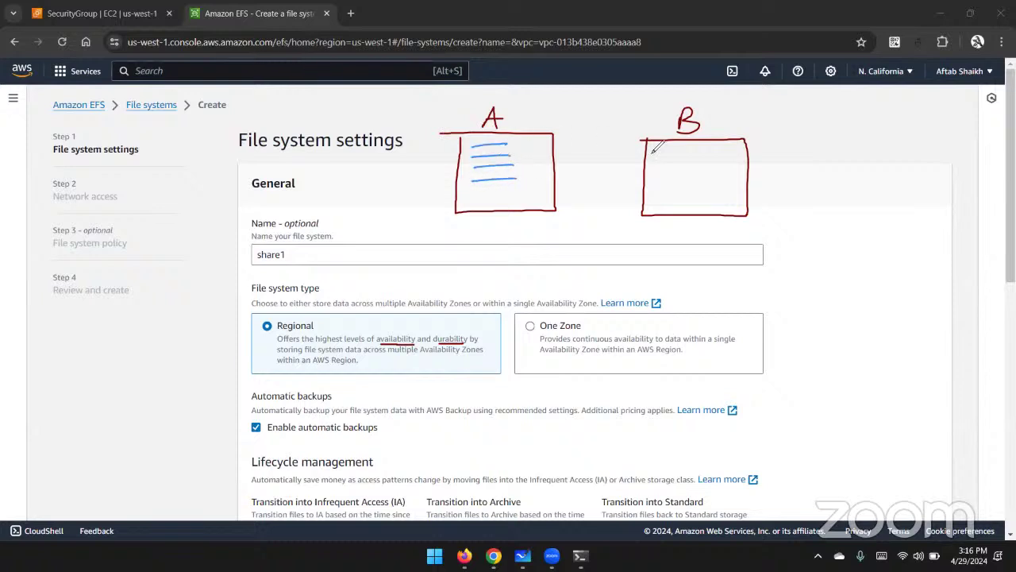
pyautogui.moveTo(652, 149)
pyautogui.mouseDown()
pyautogui.moveTo(697, 148)
pyautogui.moveTo(698, 188)
pyautogui.mouseUp()
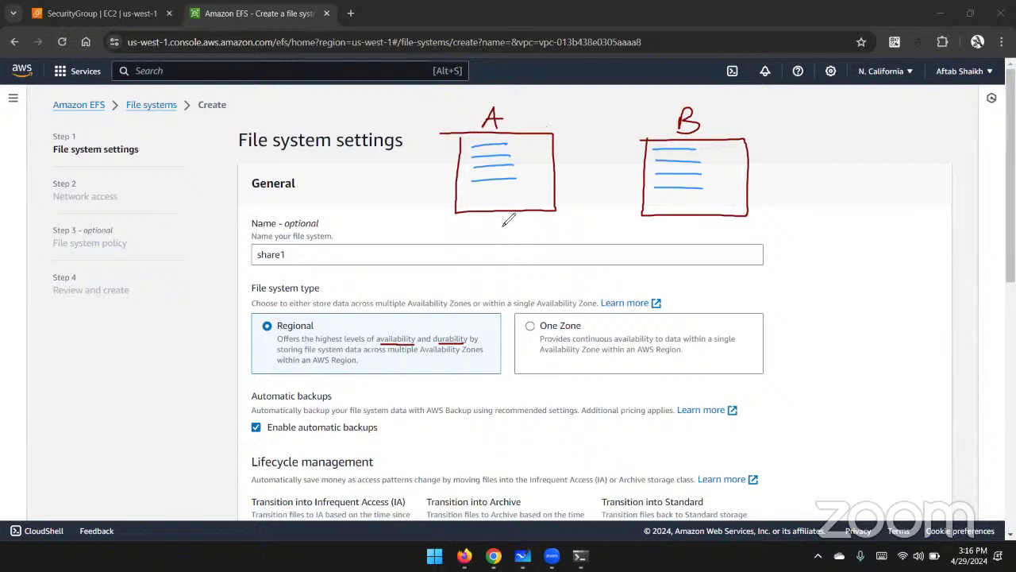
# Step: Label boxes A and B with 50GB each, and erase box B together with its label and contents
pyautogui.moveTo(509, 218)
pyautogui.mouseDown()
pyautogui.moveTo(499, 228)
pyautogui.moveTo(535, 220)
pyautogui.moveTo(546, 231)
pyautogui.mouseUp()
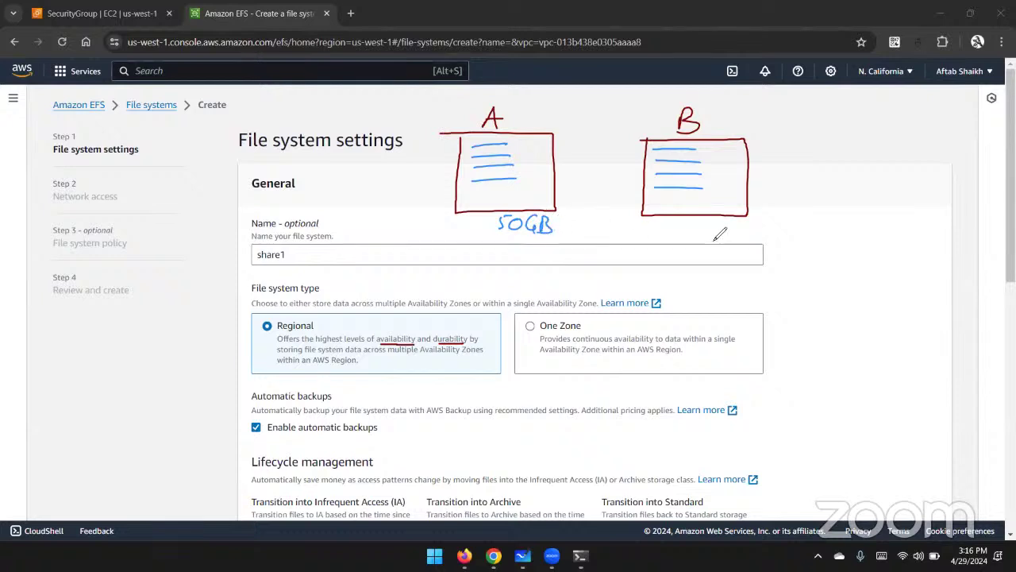
pyautogui.moveTo(718, 219)
pyautogui.mouseDown()
pyautogui.moveTo(710, 225)
pyautogui.moveTo(755, 235)
pyautogui.mouseUp()
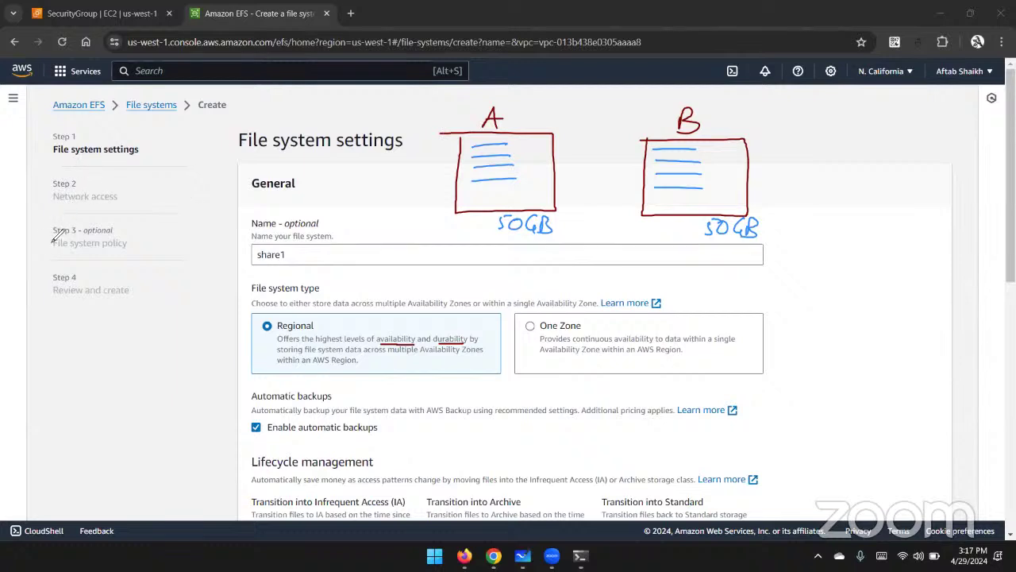
pyautogui.moveTo(659, 166)
pyautogui.mouseDown()
pyautogui.moveTo(706, 127)
pyautogui.moveTo(721, 186)
pyautogui.moveTo(778, 234)
pyautogui.moveTo(742, 231)
pyautogui.mouseUp()
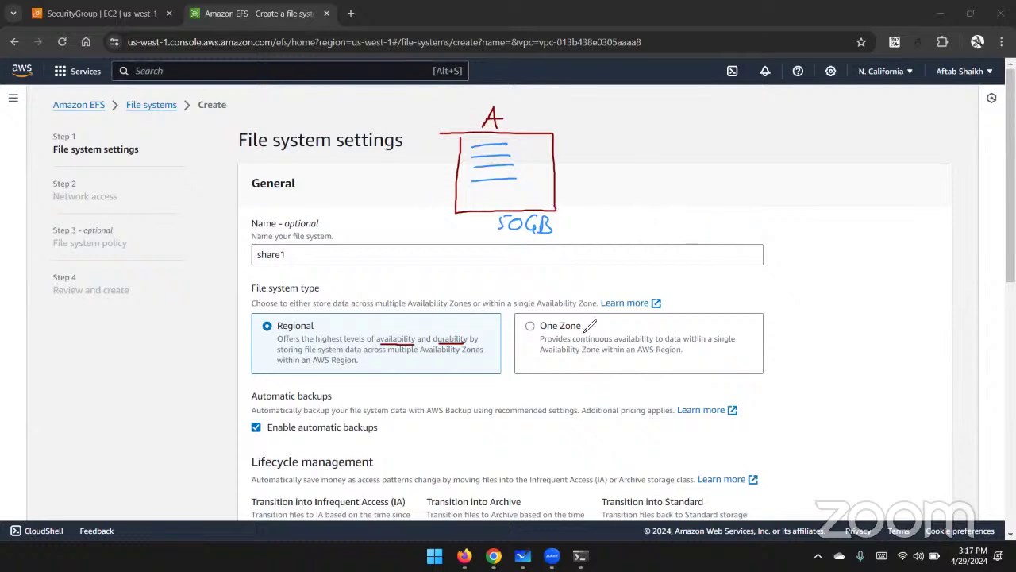
# Step: Mark the One Zone option and underline single and Availability Zone in its description
pyautogui.moveTo(588, 327); pyautogui.dragTo(613, 317)
pyautogui.moveTo(714, 347); pyautogui.dragTo(740, 344)
pyautogui.moveTo(545, 355); pyautogui.dragTo(607, 354)
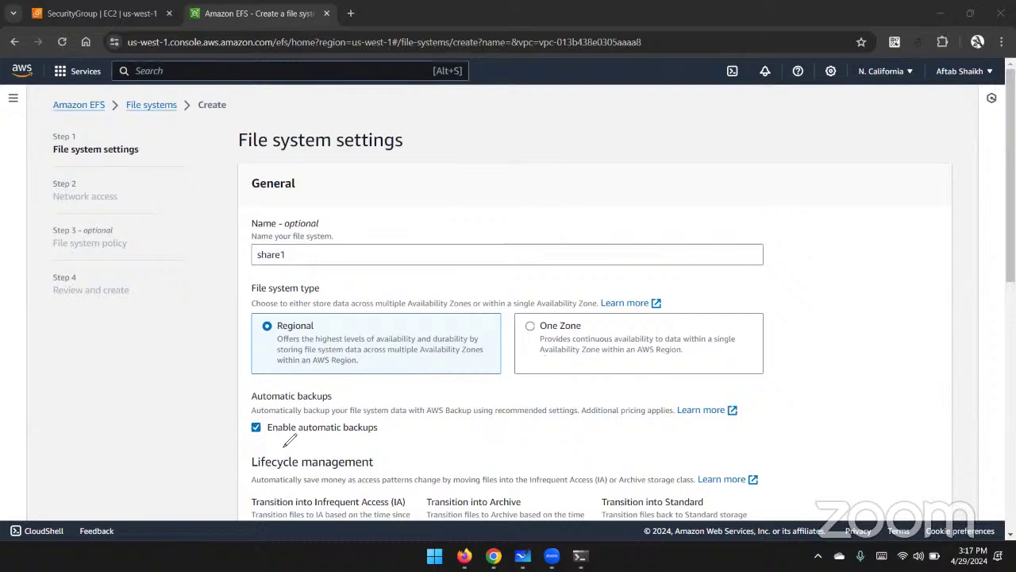
# Step: Underline the Enable automatic backups option and turn automatic backups off
pyautogui.moveTo(268, 435); pyautogui.dragTo(355, 437)
pyautogui.click(257, 429)
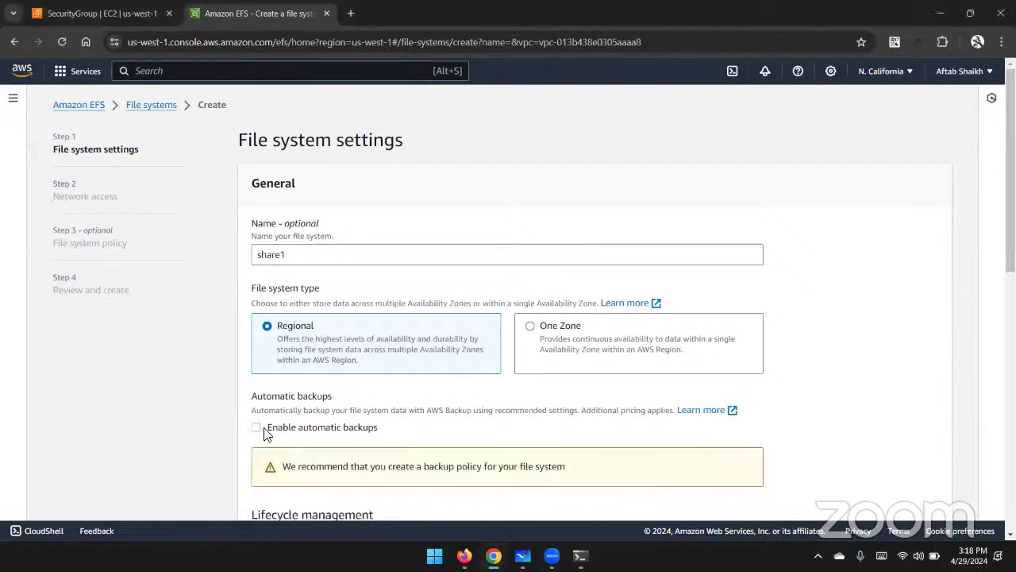
pyautogui.scroll(-4, 516, 395)
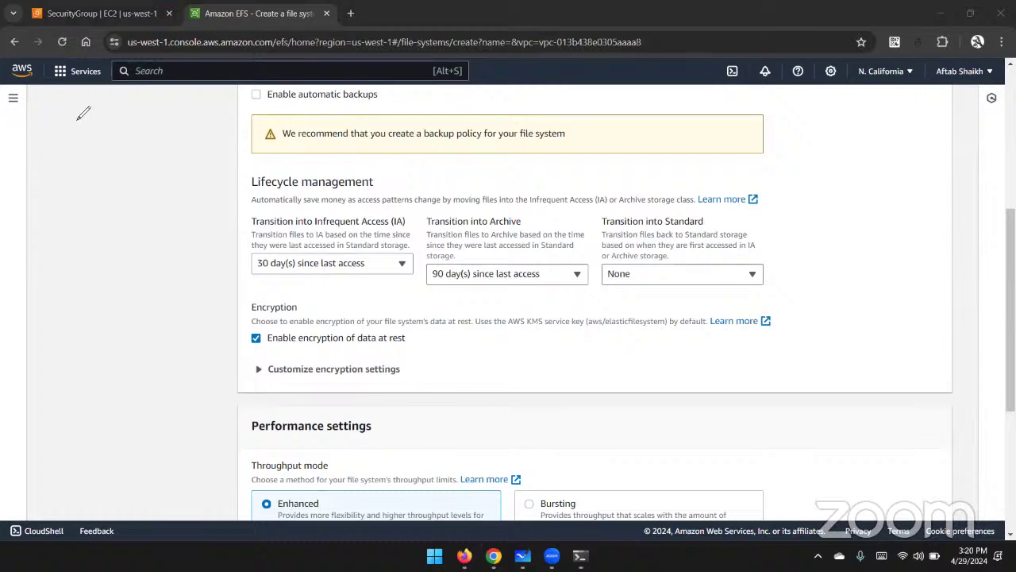
pyautogui.moveTo(88, 117)
pyautogui.mouseDown()
pyautogui.moveTo(73, 137)
pyautogui.moveTo(104, 138)
pyautogui.moveTo(109, 123)
pyautogui.mouseUp()
pyautogui.moveTo(117, 125)
pyautogui.mouseDown()
pyautogui.moveTo(182, 134)
pyautogui.moveTo(188, 111)
pyautogui.moveTo(187, 140)
pyautogui.mouseUp()
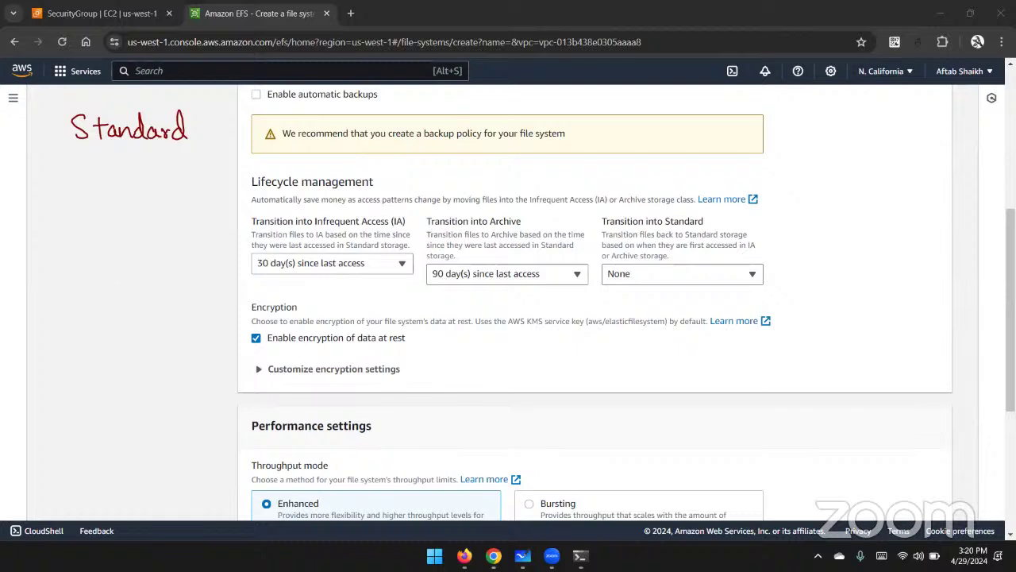
pyautogui.press('e')
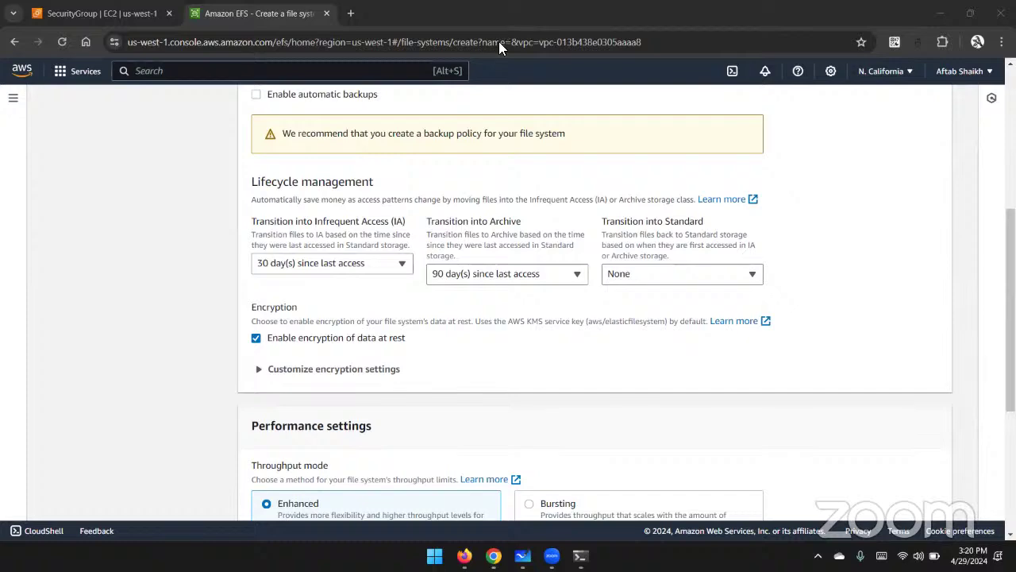
# Step: Switch to Microsoft Whiteboard and delete everything on the Elastic File Share (EFS) board
pyautogui.click(522, 554)
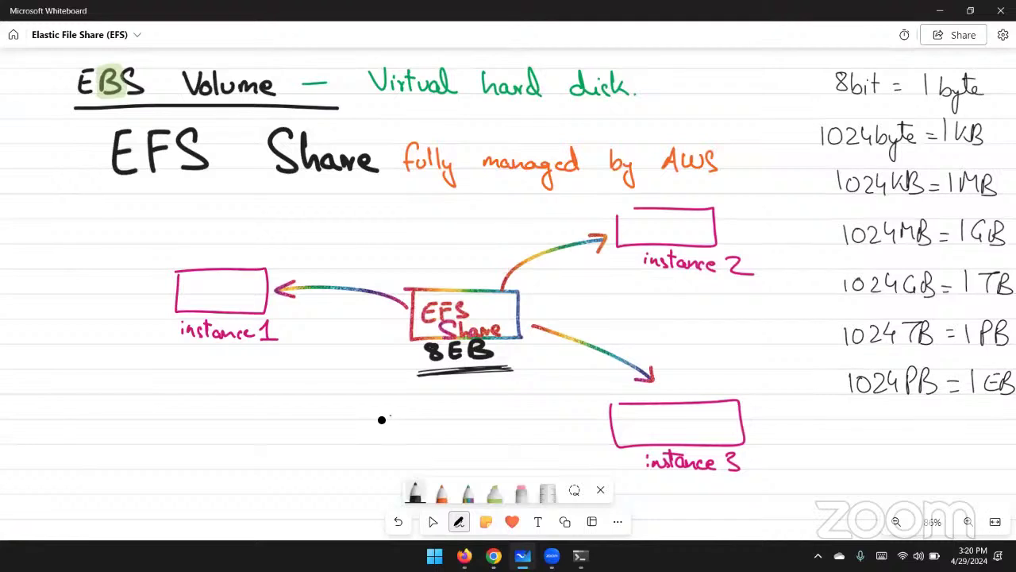
pyautogui.hotkey('ctrl', 'a')
pyautogui.press('Delete')
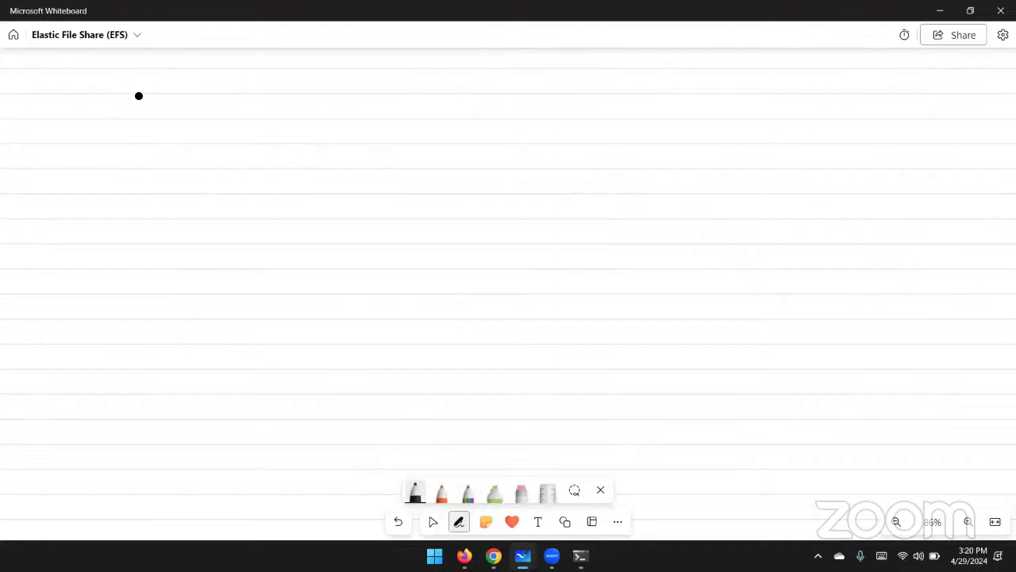
pyautogui.moveTo(135, 95)
pyautogui.mouseDown()
pyautogui.moveTo(124, 117)
pyautogui.moveTo(149, 118)
pyautogui.mouseUp()
pyautogui.moveTo(141, 104); pyautogui.dragTo(150, 104)
pyautogui.hotkey('ctrl', 'z')
pyautogui.hotkey('ctrl', 'z')
pyautogui.hotkey('ctrl', 'z')
# Step: Set the black pen's thickness to 4 and write Standard near the upper edge of the empty board
pyautogui.click(412, 493)
pyautogui.click(416, 247)
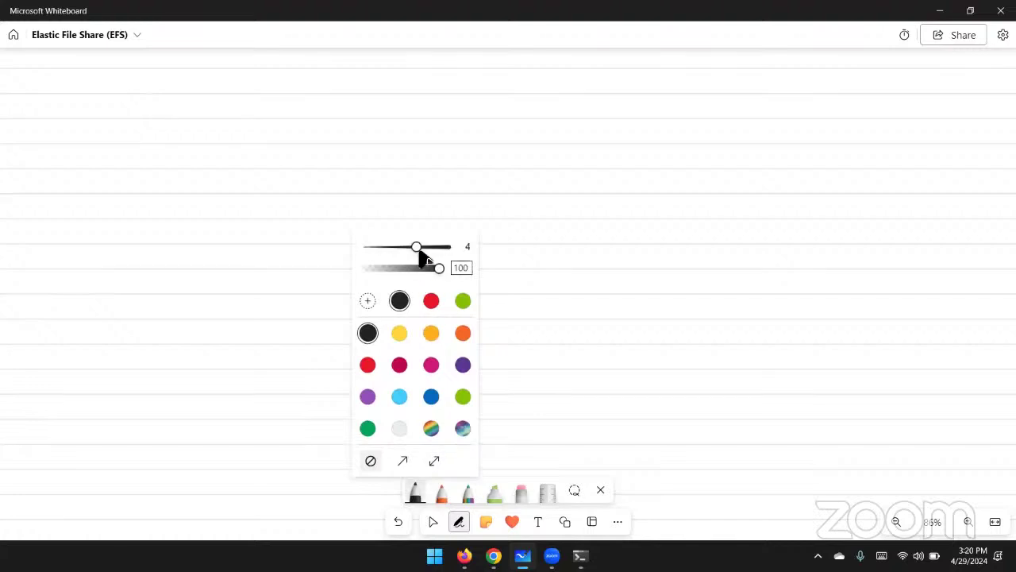
pyautogui.click(102, 98)
pyautogui.moveTo(108, 96)
pyautogui.mouseDown()
pyautogui.moveTo(93, 116)
pyautogui.moveTo(111, 120)
pyautogui.mouseUp()
pyautogui.moveTo(104, 104)
pyautogui.mouseDown()
pyautogui.moveTo(143, 119)
pyautogui.moveTo(189, 113)
pyautogui.moveTo(192, 93)
pyautogui.mouseUp()
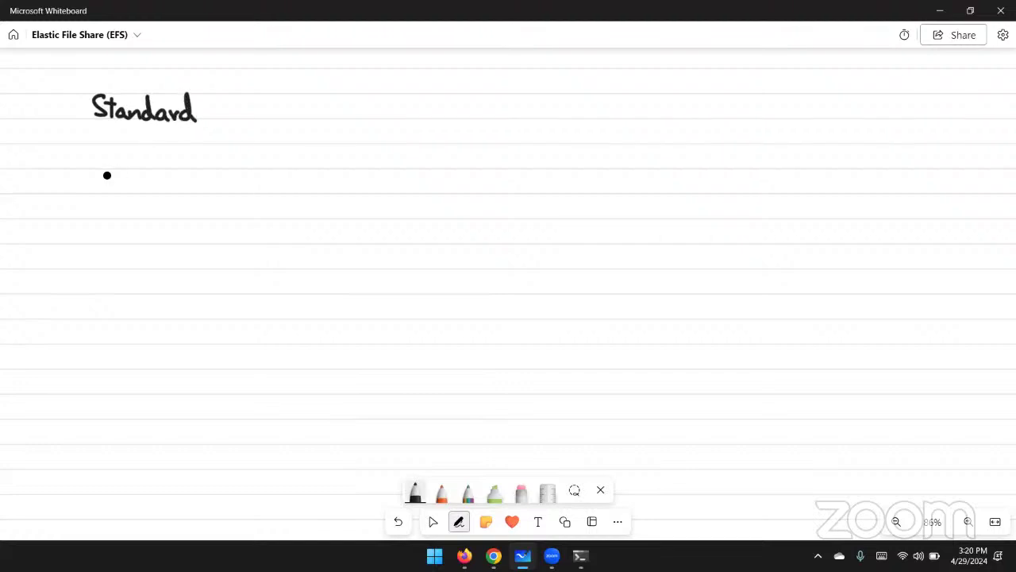
# Step: Write Standard IA and Archive on separate lines below Standard
pyautogui.moveTo(106, 169)
pyautogui.mouseDown()
pyautogui.moveTo(102, 187)
pyautogui.moveTo(151, 190)
pyautogui.mouseUp()
pyautogui.moveTo(161, 192)
pyautogui.mouseDown()
pyautogui.moveTo(193, 185)
pyautogui.moveTo(197, 168)
pyautogui.moveTo(197, 190)
pyautogui.moveTo(239, 169)
pyautogui.mouseUp()
pyautogui.moveTo(228, 170)
pyautogui.mouseDown()
pyautogui.moveTo(228, 192)
pyautogui.moveTo(256, 193)
pyautogui.mouseUp()
pyautogui.moveTo(243, 185); pyautogui.dragTo(252, 185)
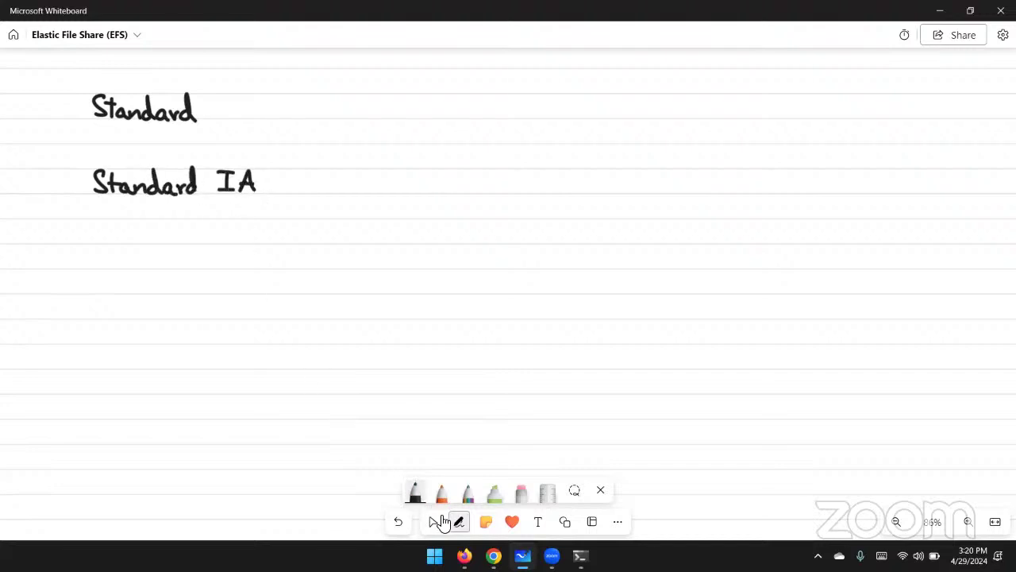
pyautogui.click(494, 555)
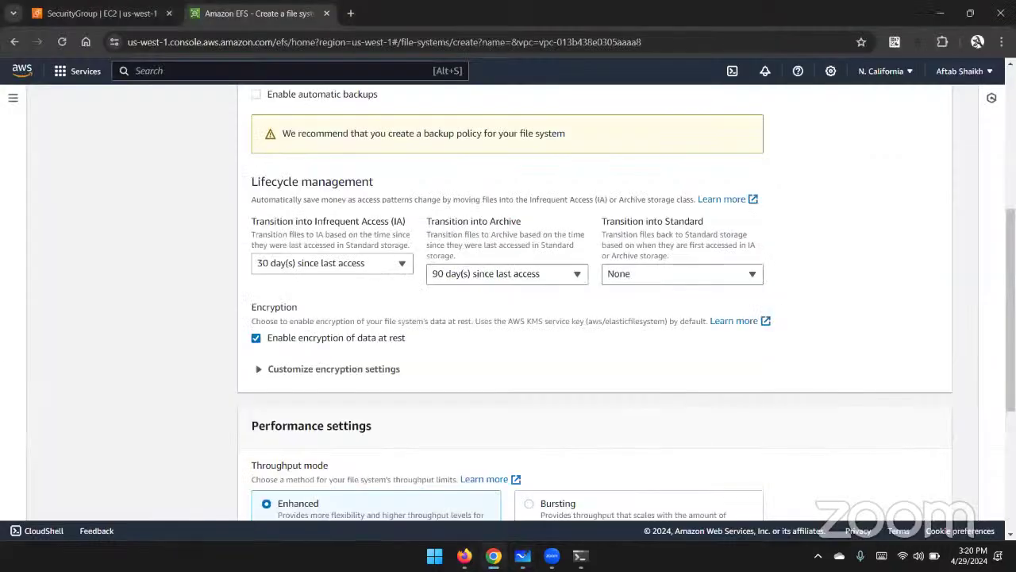
pyautogui.click(522, 556)
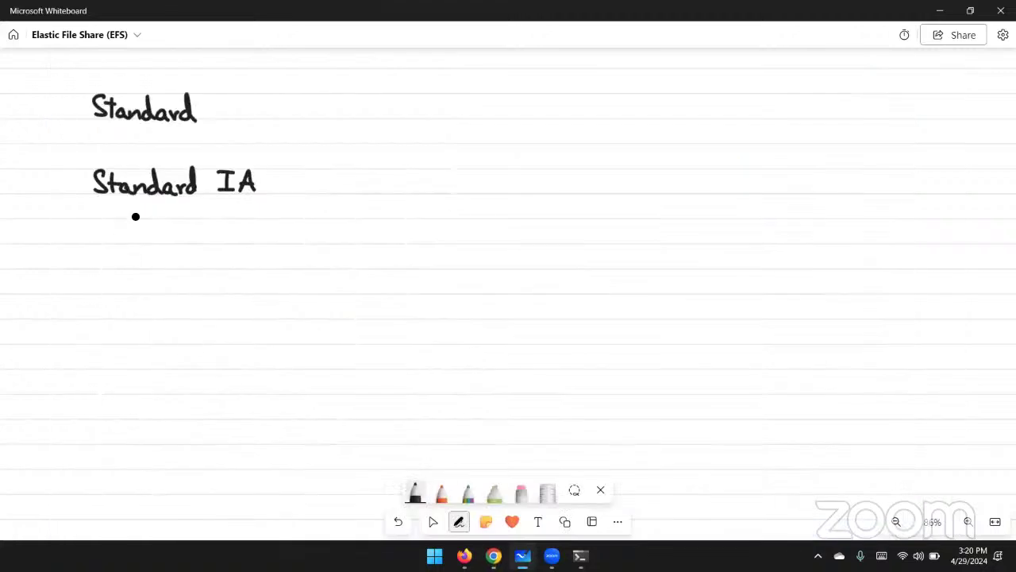
pyautogui.moveTo(116, 249)
pyautogui.mouseDown()
pyautogui.moveTo(107, 261)
pyautogui.moveTo(198, 265)
pyautogui.mouseUp()
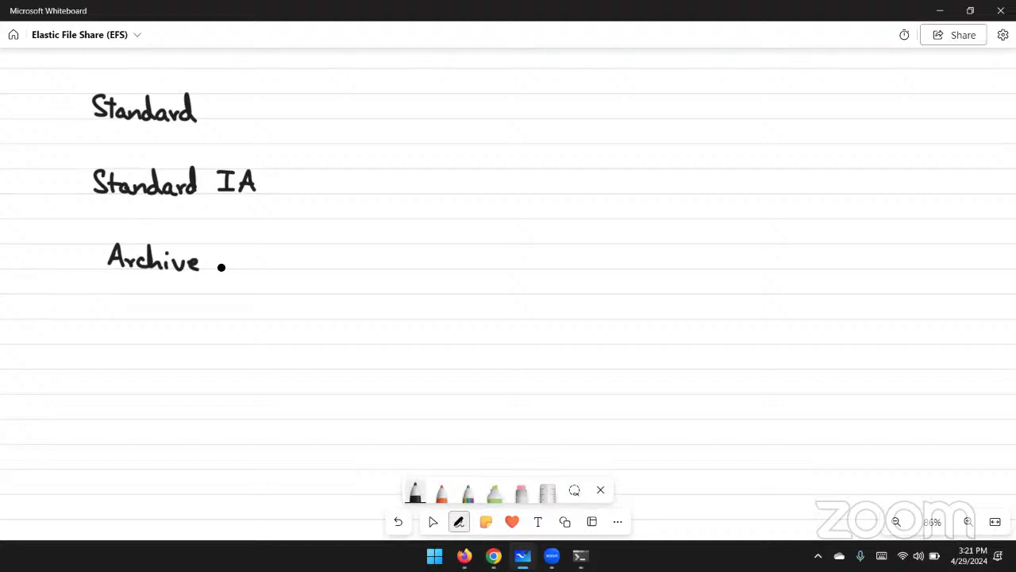
# Step: With the rainbow pen, draw an arrow beside Standard and write High Performance (Frequently) after it
pyautogui.click(468, 493)
pyautogui.moveTo(235, 108)
pyautogui.mouseDown()
pyautogui.moveTo(265, 108)
pyautogui.moveTo(259, 118)
pyautogui.mouseUp()
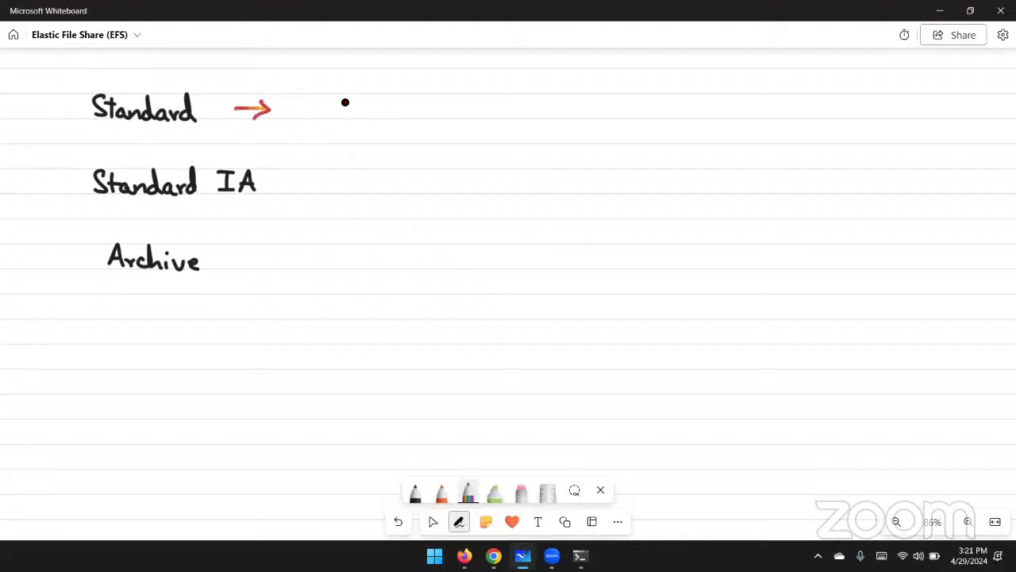
pyautogui.moveTo(314, 106)
pyautogui.mouseDown()
pyautogui.moveTo(367, 117)
pyautogui.moveTo(388, 94)
pyautogui.moveTo(390, 105)
pyautogui.moveTo(415, 106)
pyautogui.moveTo(434, 95)
pyautogui.moveTo(450, 118)
pyautogui.moveTo(531, 113)
pyautogui.mouseUp()
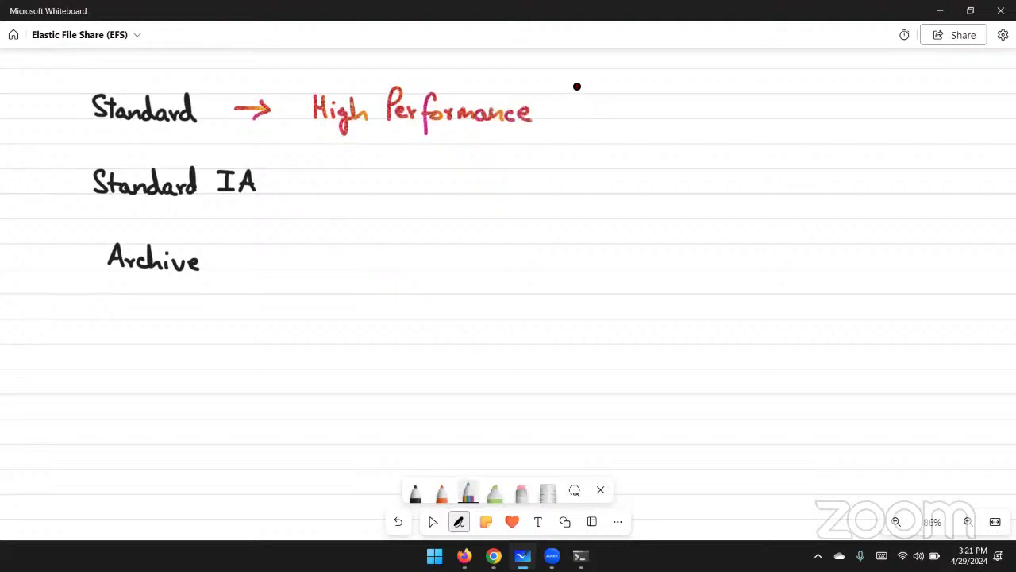
pyautogui.moveTo(585, 77)
pyautogui.mouseDown()
pyautogui.moveTo(566, 137)
pyautogui.moveTo(603, 115)
pyautogui.moveTo(620, 127)
pyautogui.moveTo(640, 114)
pyautogui.moveTo(696, 109)
pyautogui.moveTo(712, 86)
pyautogui.moveTo(719, 130)
pyautogui.mouseUp()
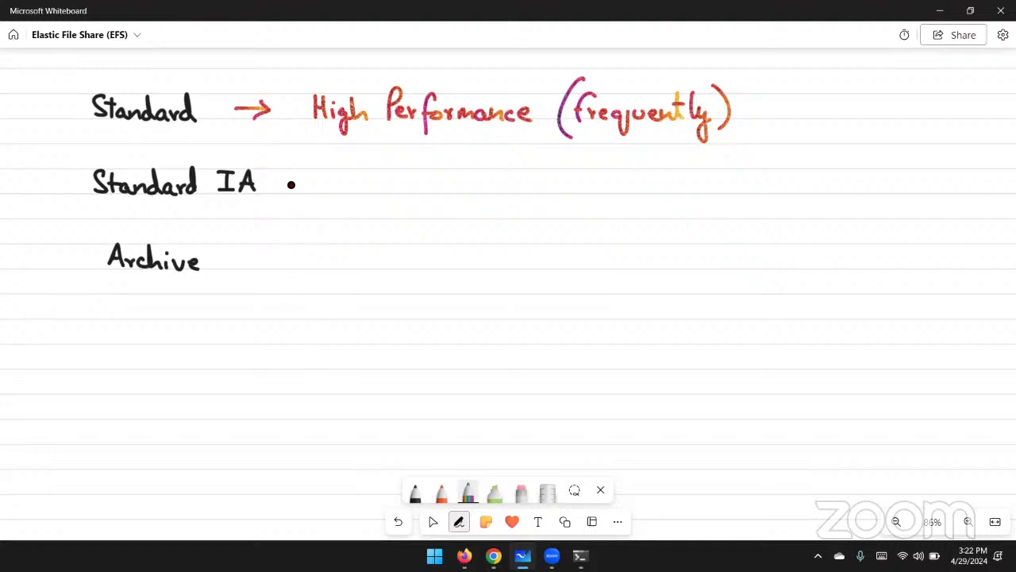
# Step: Draw an arrow beside Standard IA and write Infrequent Access after it
pyautogui.moveTo(292, 185)
pyautogui.mouseDown()
pyautogui.moveTo(352, 182)
pyautogui.moveTo(389, 200)
pyautogui.moveTo(397, 183)
pyautogui.mouseUp()
pyautogui.moveTo(396, 189)
pyautogui.mouseDown()
pyautogui.moveTo(444, 192)
pyautogui.moveTo(503, 177)
pyautogui.moveTo(631, 189)
pyautogui.mouseUp()
pyautogui.click(637, 193)
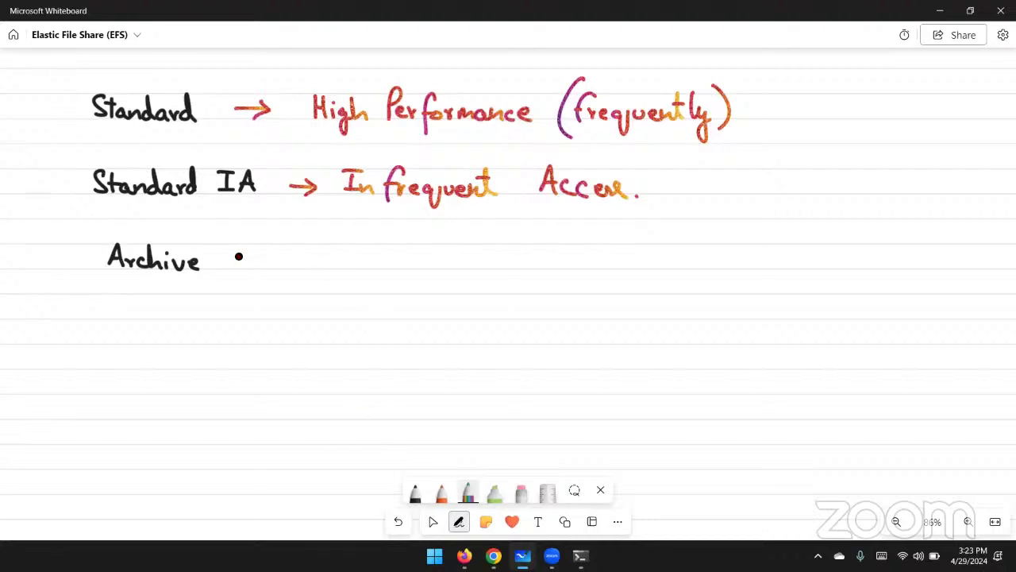
# Step: Draw an arrow beside Archive and write Backup and Long term after it
pyautogui.moveTo(233, 259)
pyautogui.mouseDown()
pyautogui.moveTo(270, 258)
pyautogui.moveTo(262, 265)
pyautogui.mouseUp()
pyautogui.moveTo(322, 255)
pyautogui.mouseDown()
pyautogui.moveTo(320, 240)
pyautogui.moveTo(328, 267)
pyautogui.moveTo(394, 259)
pyautogui.moveTo(402, 271)
pyautogui.mouseUp()
pyautogui.click(414, 269)
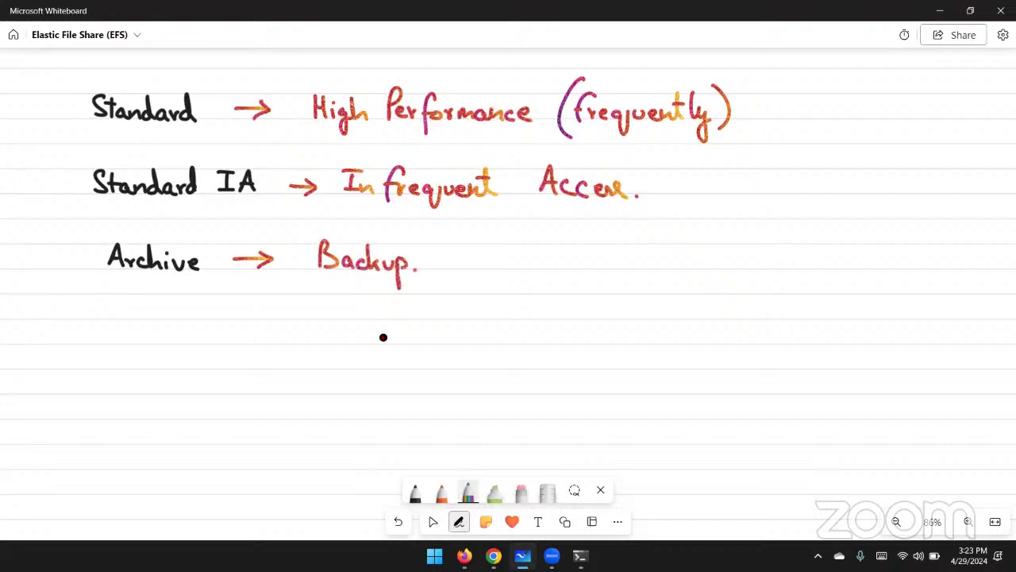
pyautogui.moveTo(448, 240)
pyautogui.mouseDown()
pyautogui.moveTo(467, 271)
pyautogui.moveTo(490, 270)
pyautogui.moveTo(497, 290)
pyautogui.mouseUp()
pyautogui.moveTo(518, 247)
pyautogui.mouseDown()
pyautogui.moveTo(521, 273)
pyautogui.moveTo(534, 258)
pyautogui.mouseUp()
pyautogui.moveTo(539, 267); pyautogui.dragTo(574, 267)
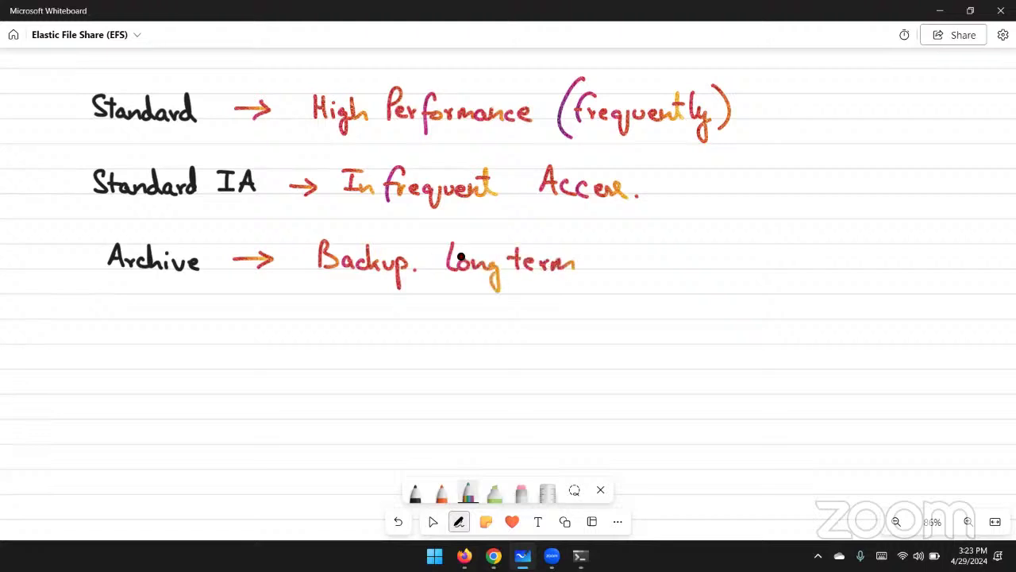
pyautogui.moveTo(418, 259); pyautogui.dragTo(434, 259)
# Step: Switch back to the Amazon EFS page in Chrome and highlight the Transition into Infrequent Access (IA) heading
pyautogui.click(493, 556)
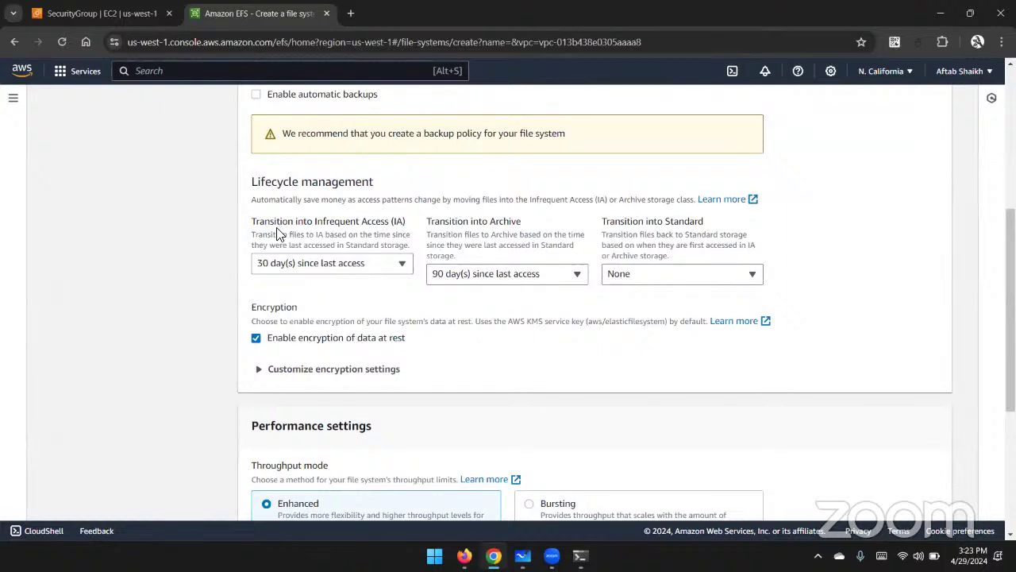
pyautogui.moveTo(274, 223); pyautogui.dragTo(389, 223)
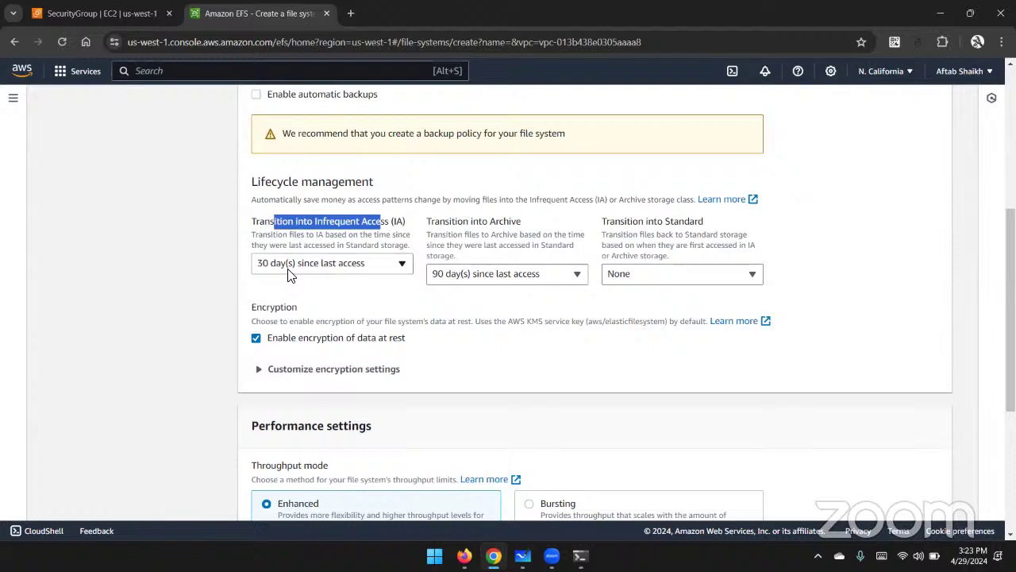
pyautogui.click(399, 221)
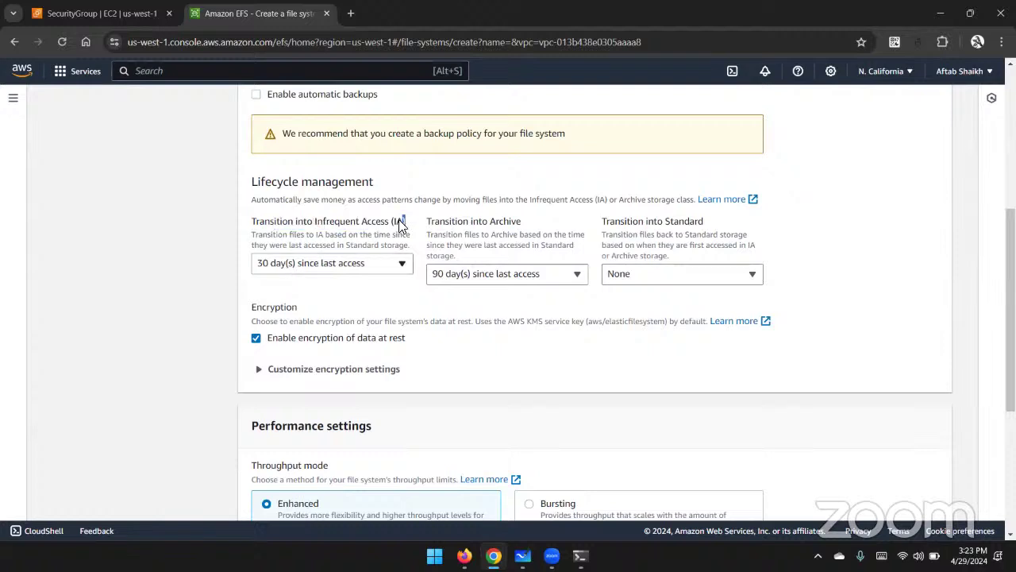
pyautogui.tripleClick(400, 224)
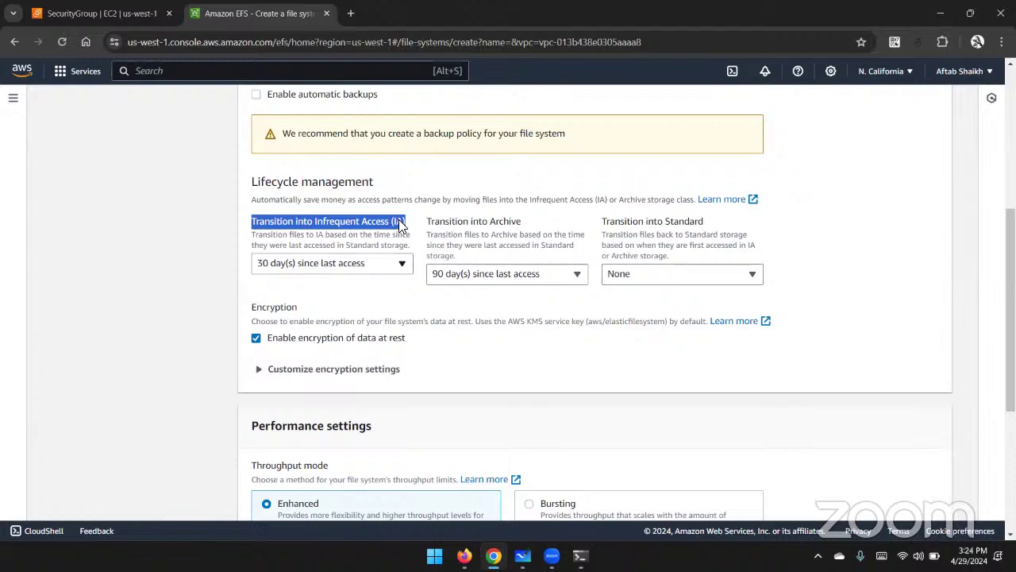
# Step: Annotate the page with a green box labelled Standard beside the backup policy notice
pyautogui.moveTo(522, 556)
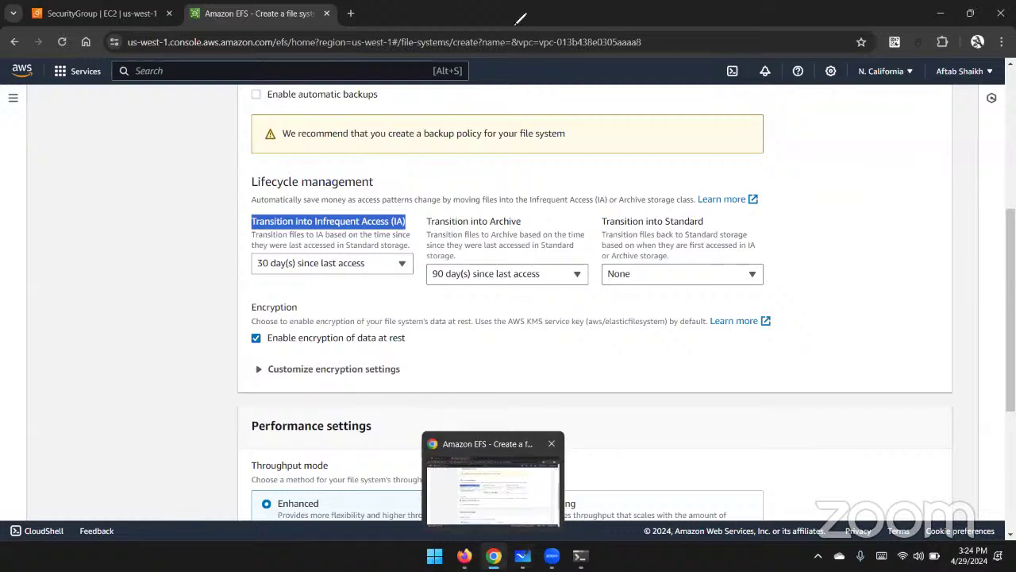
pyautogui.click(120, 163)
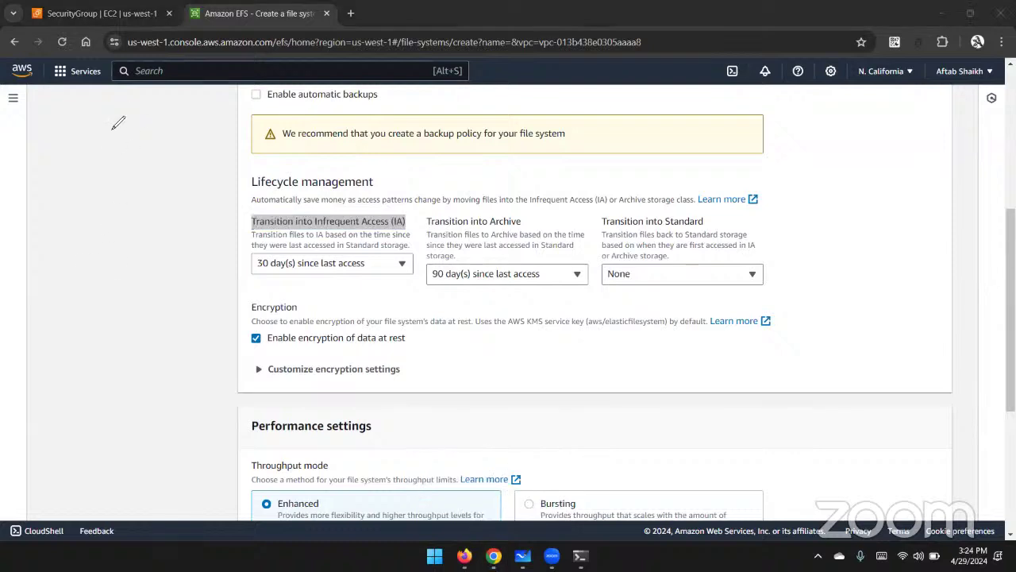
pyautogui.moveTo(86, 116)
pyautogui.mouseDown()
pyautogui.moveTo(139, 171)
pyautogui.moveTo(197, 111)
pyautogui.moveTo(82, 116)
pyautogui.mouseUp()
pyautogui.moveTo(218, 156)
pyautogui.mouseDown()
pyautogui.moveTo(291, 162)
pyautogui.moveTo(292, 144)
pyautogui.mouseUp()
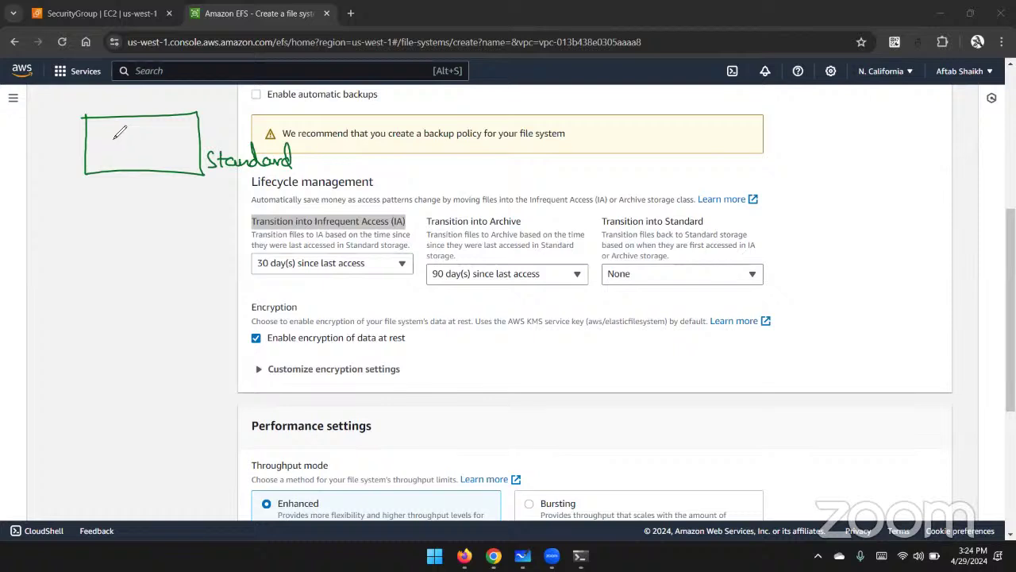
# Step: Draw a small black box inside the Standard box and a brown box labelled Stand IA below it
pyautogui.moveTo(108, 133); pyautogui.dragTo(132, 147)
pyautogui.moveTo(88, 225)
pyautogui.mouseDown()
pyautogui.moveTo(166, 280)
pyautogui.moveTo(135, 219)
pyautogui.moveTo(74, 219)
pyautogui.mouseUp()
pyautogui.moveTo(152, 284)
pyautogui.mouseDown()
pyautogui.moveTo(141, 289)
pyautogui.moveTo(224, 295)
pyautogui.mouseUp()
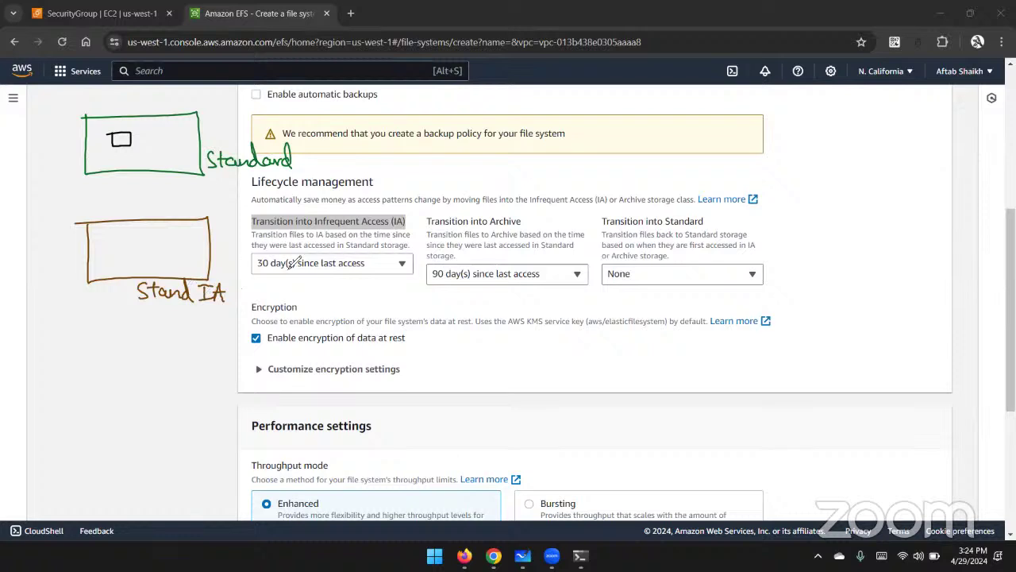
# Step: Circle the 30 in the Infrequent Access transition setting and move the small black box into the Stand IA box
pyautogui.moveTo(268, 256); pyautogui.dragTo(272, 254)
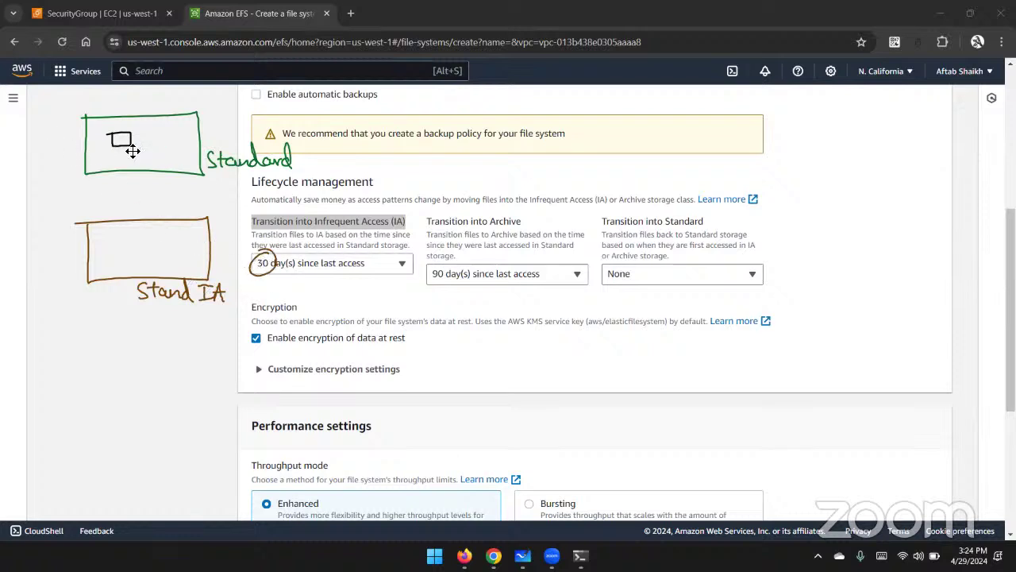
pyautogui.moveTo(120, 143); pyautogui.dragTo(132, 178)
pyautogui.moveTo(137, 139)
pyautogui.mouseDown()
pyautogui.moveTo(100, 159)
pyautogui.moveTo(135, 137)
pyautogui.moveTo(140, 251)
pyautogui.mouseUp()
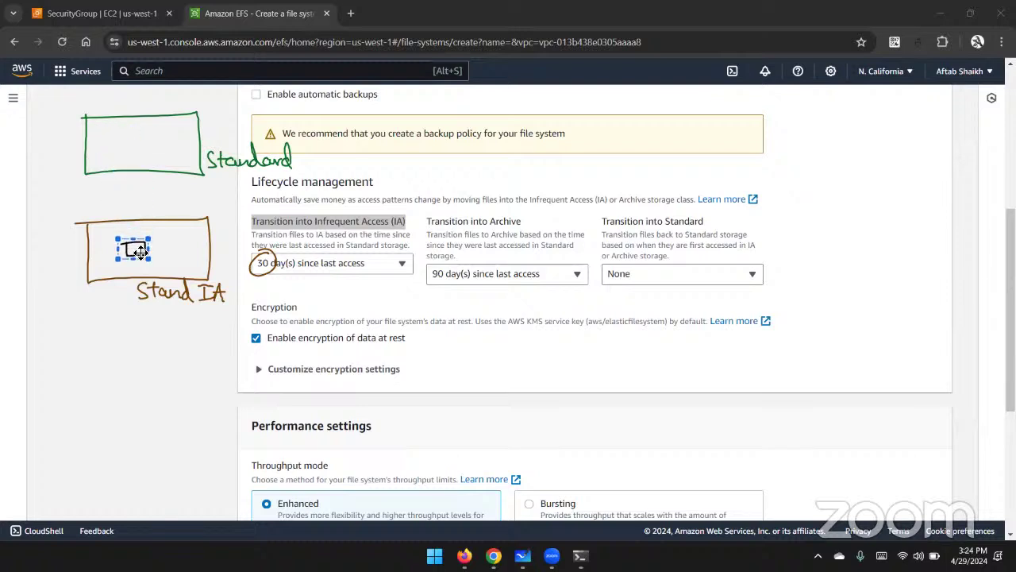
# Step: Draw a red box below the Stand IA box and label it Arch
pyautogui.click(179, 365)
pyautogui.moveTo(79, 380)
pyautogui.mouseDown()
pyautogui.moveTo(106, 443)
pyautogui.moveTo(227, 370)
pyautogui.moveTo(61, 379)
pyautogui.mouseUp()
pyautogui.moveTo(132, 453); pyautogui.dragTo(188, 458)
pyautogui.click(195, 459)
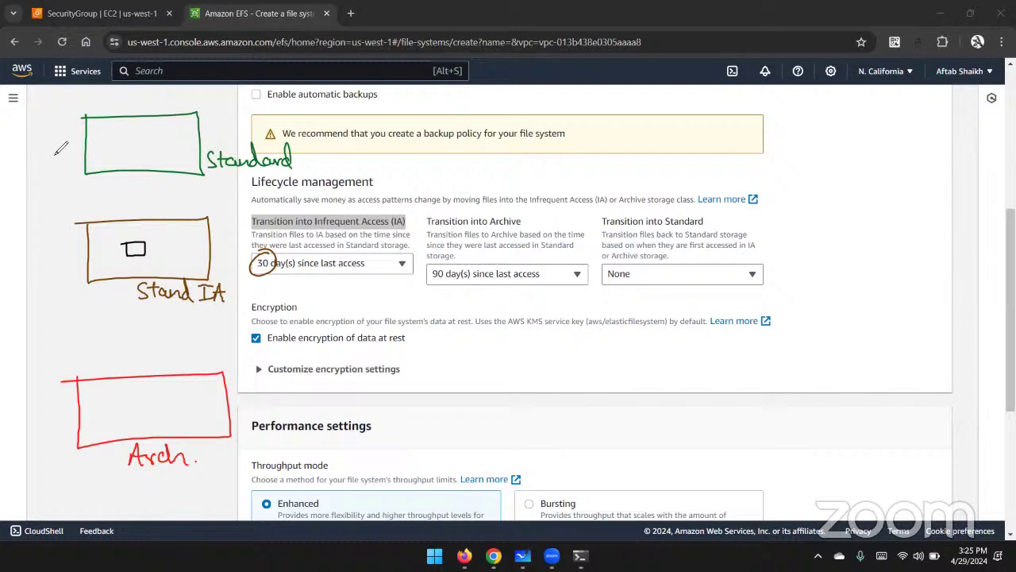
# Step: Move the small black box from the Stand IA box into the Arch box
pyautogui.moveTo(135, 253)
pyautogui.mouseDown()
pyautogui.moveTo(131, 266)
pyautogui.moveTo(172, 352)
pyautogui.moveTo(176, 270)
pyautogui.mouseUp()
pyautogui.click(145, 251)
pyautogui.moveTo(132, 259); pyautogui.dragTo(120, 245)
pyautogui.click(127, 248)
pyautogui.moveTo(132, 241); pyautogui.dragTo(178, 393)
# Step: Move the small black box from the Arch box back into the Standard box
pyautogui.click(421, 413)
pyautogui.moveTo(140, 392)
pyautogui.mouseDown()
pyautogui.moveTo(202, 427)
pyautogui.moveTo(168, 318)
pyautogui.moveTo(157, 142)
pyautogui.mouseUp()
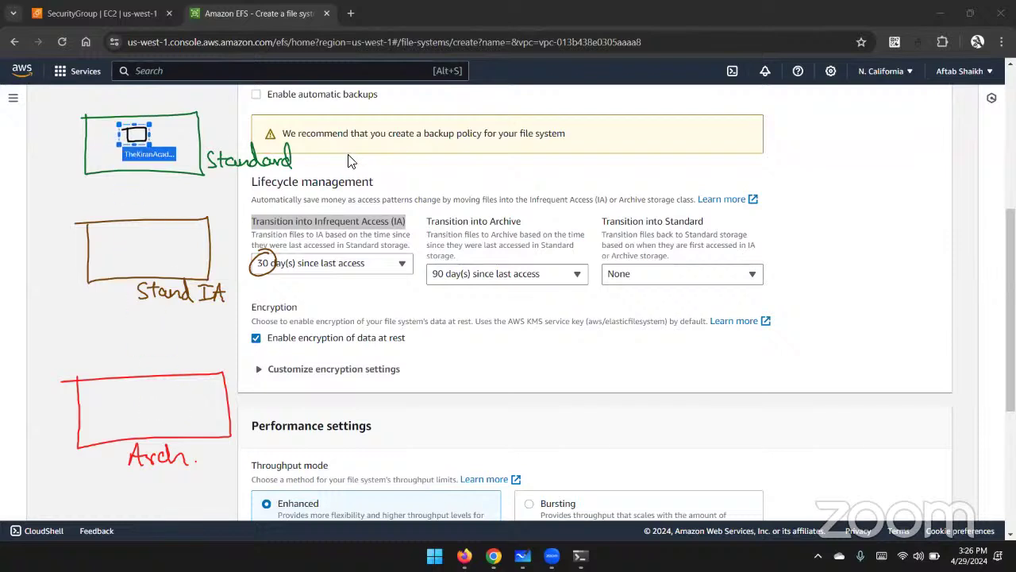
pyautogui.click(424, 180)
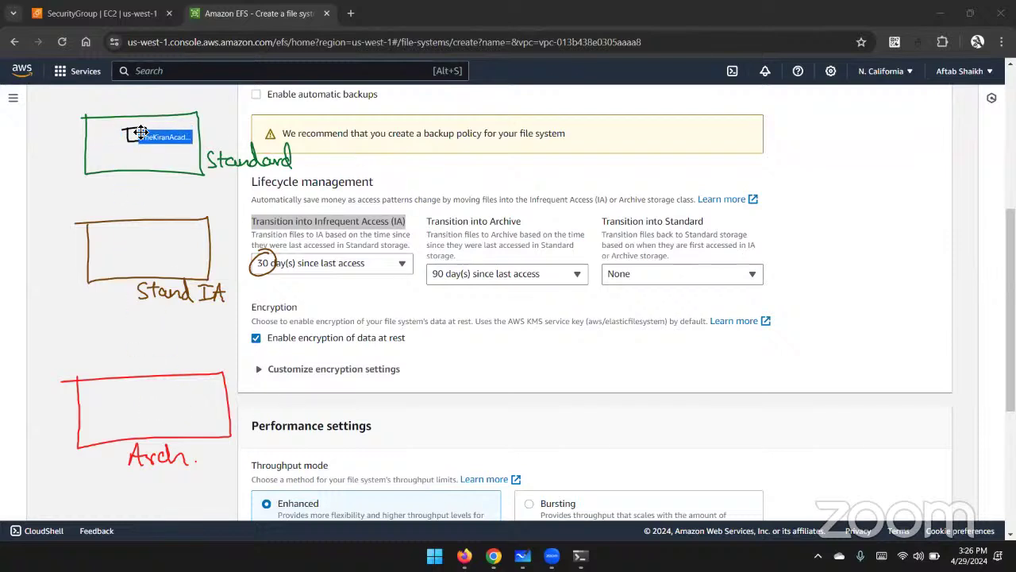
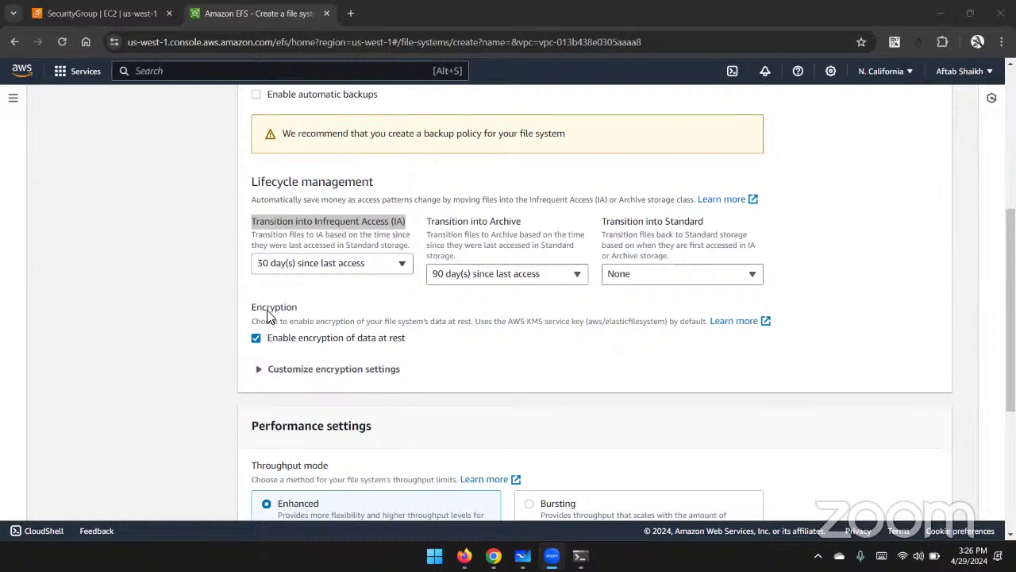
# Step: Turn off encryption of data at rest and bring up the performance settings
pyautogui.click(257, 339)
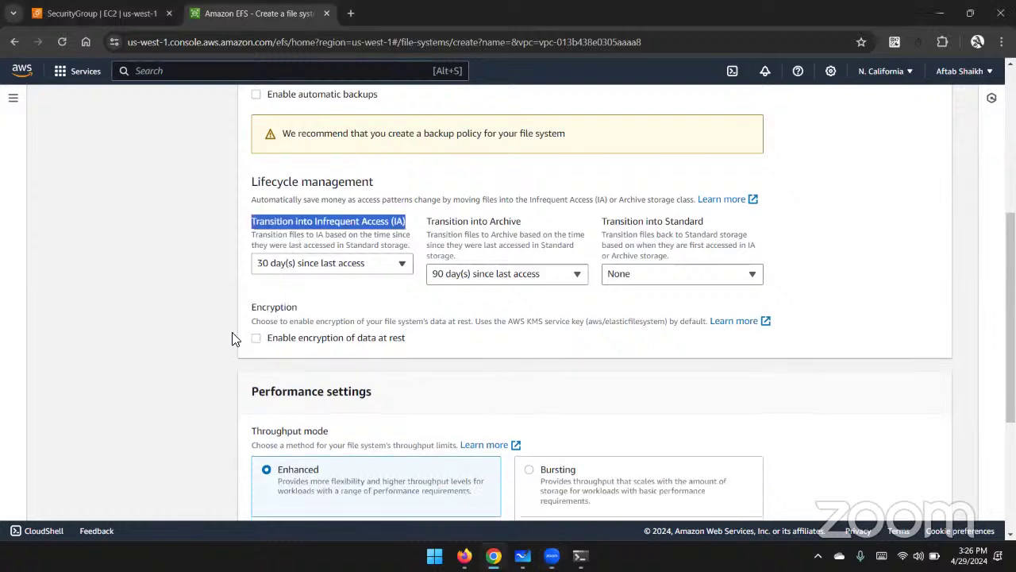
pyautogui.scroll(-3, 198, 314)
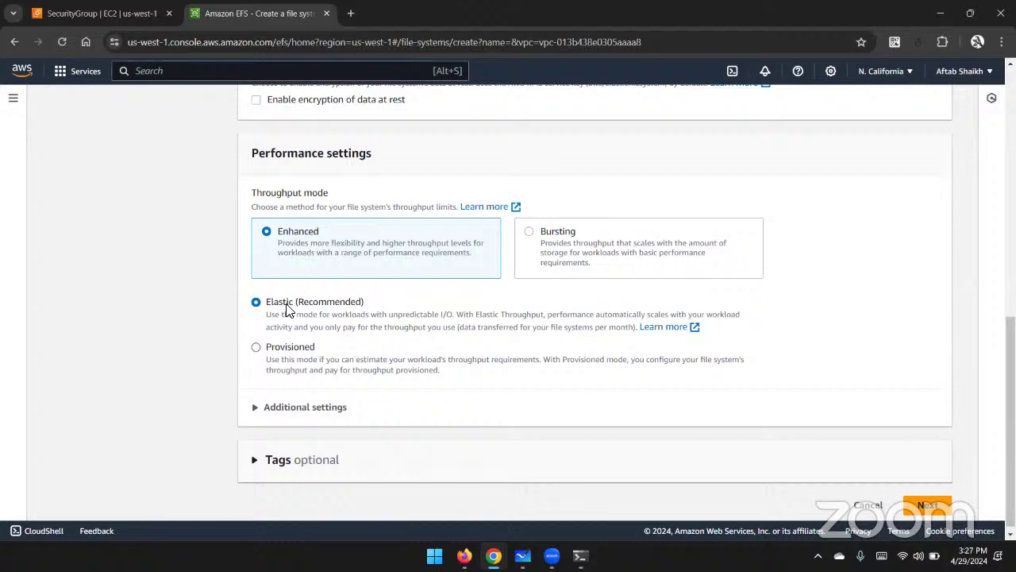
# Step: Try the Provisioned and Bursting throughput modes and return to Enhanced with Elastic throughput
pyautogui.click(256, 347)
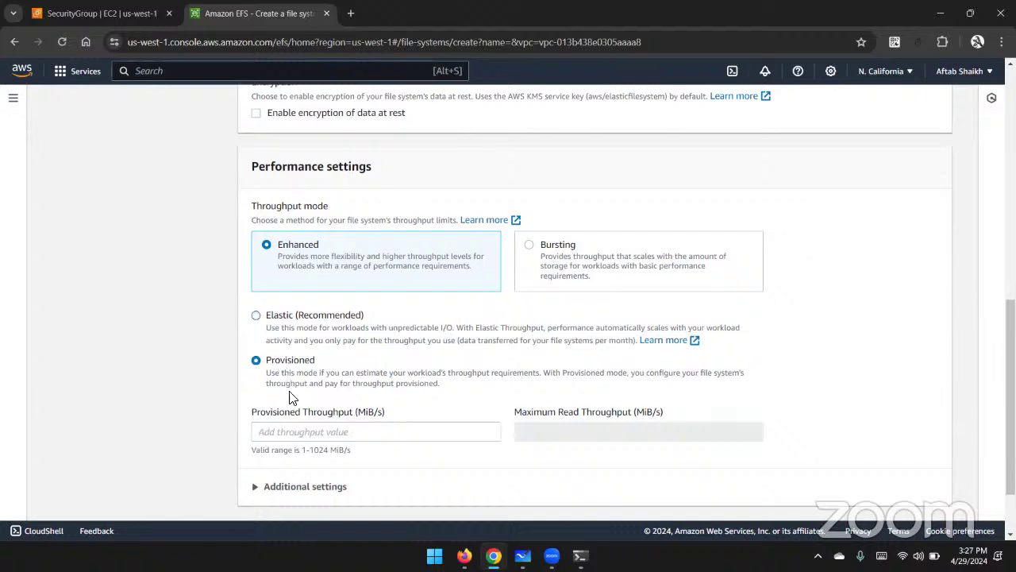
pyautogui.click(313, 431)
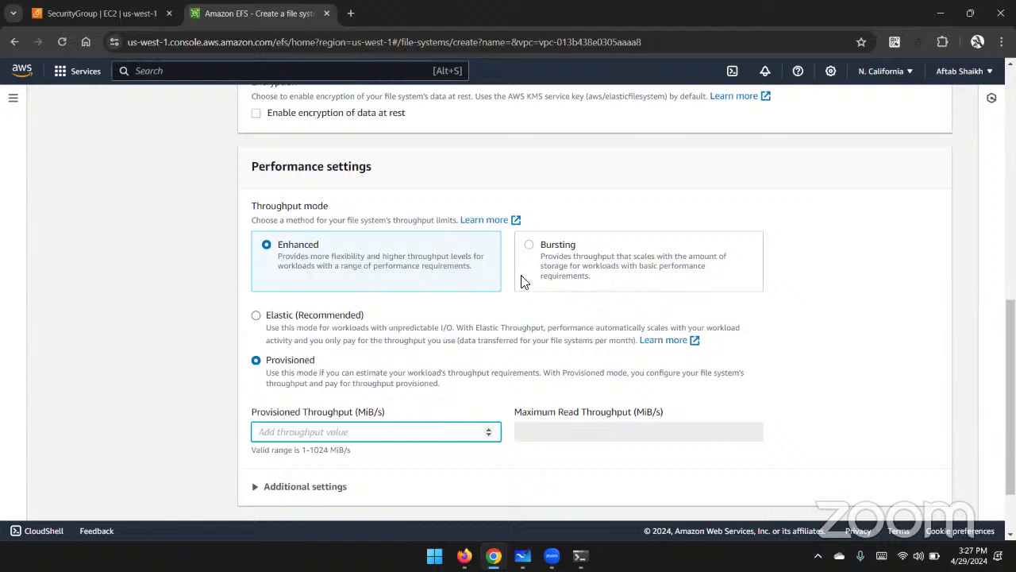
pyautogui.click(530, 245)
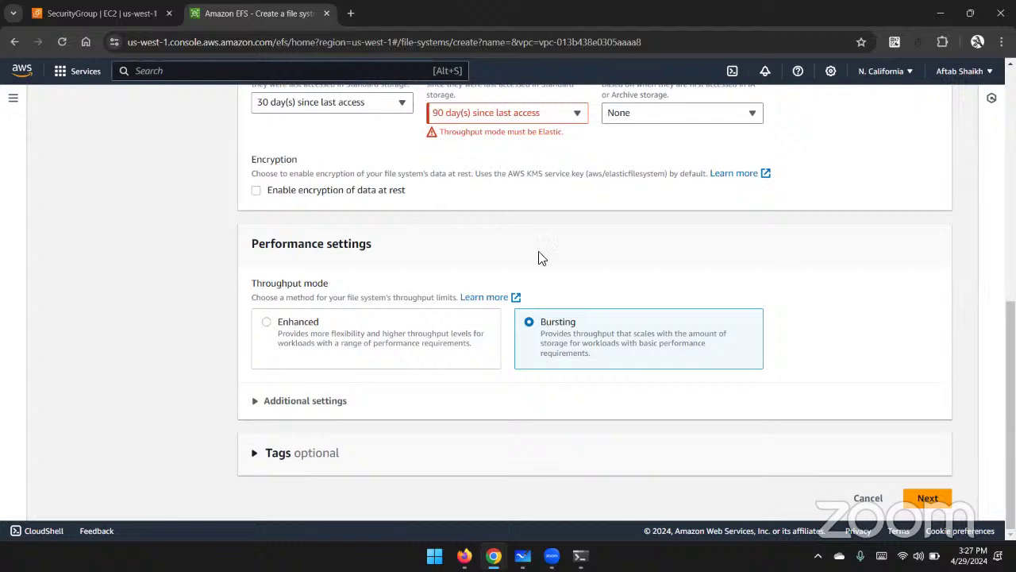
pyautogui.click(270, 333)
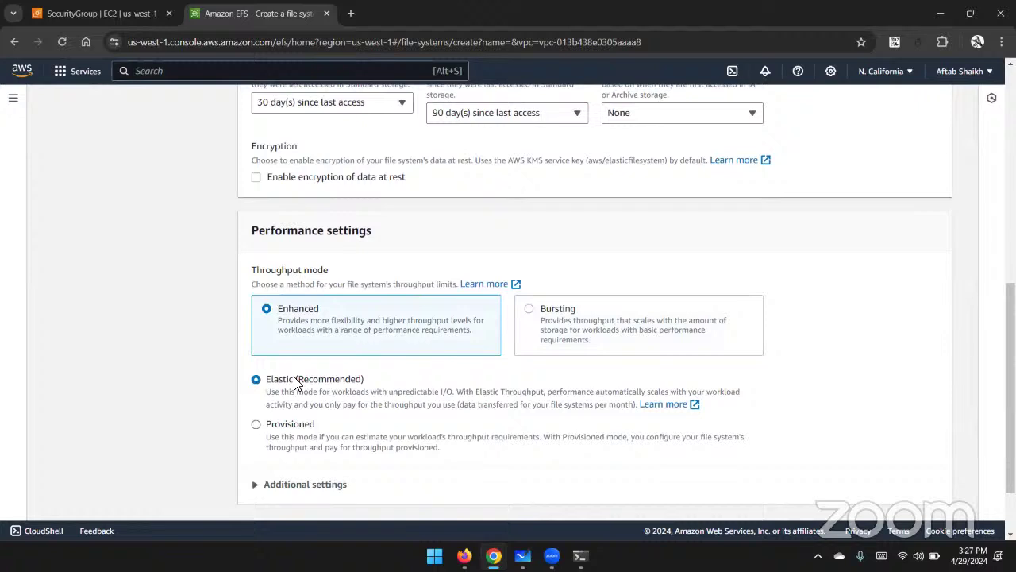
# Step: Show the additional performance settings and continue to network access with General Purpose performance mode
pyautogui.scroll(-1, 154, 267)
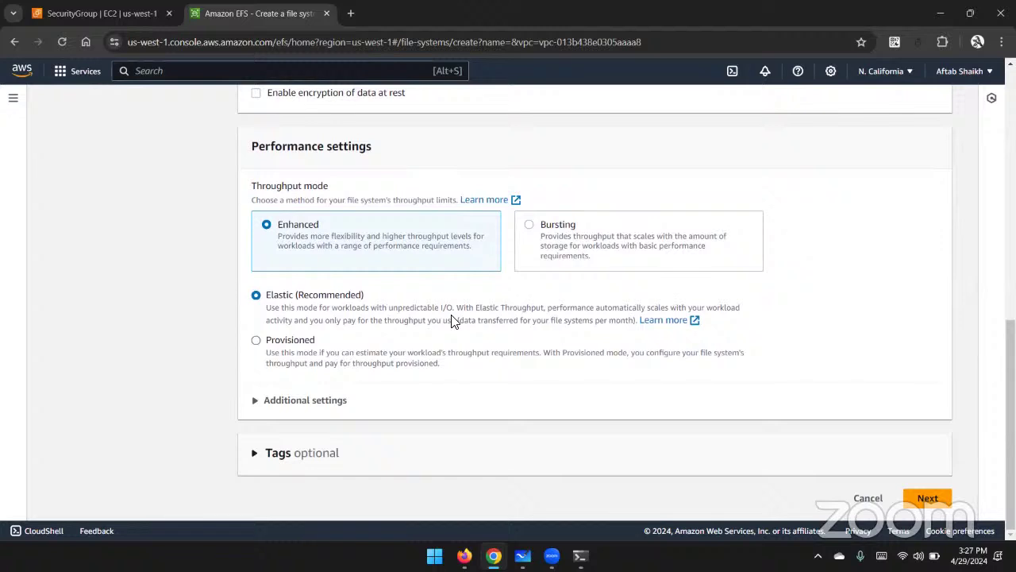
pyautogui.click(253, 411)
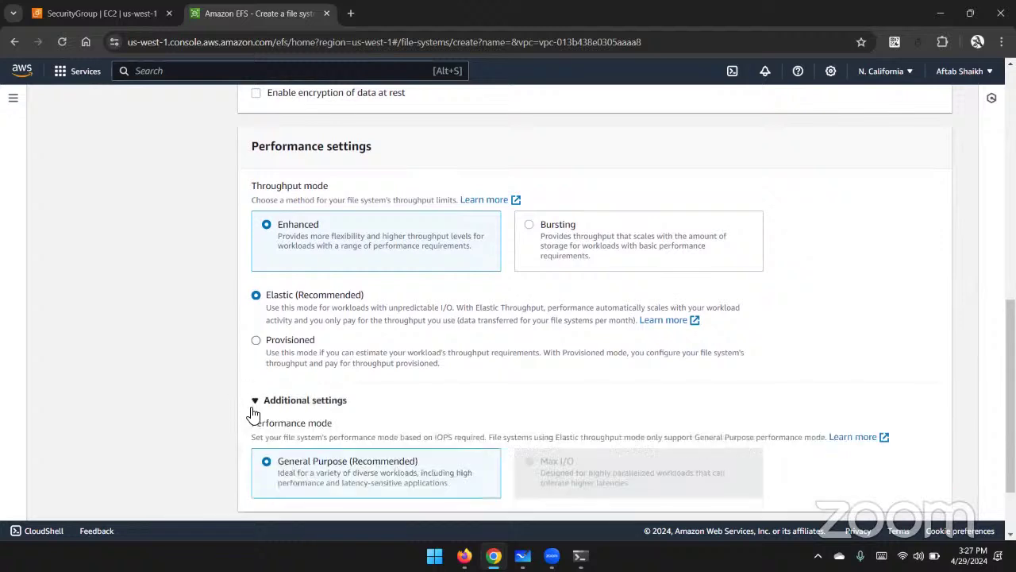
pyautogui.scroll(-1, 252, 413)
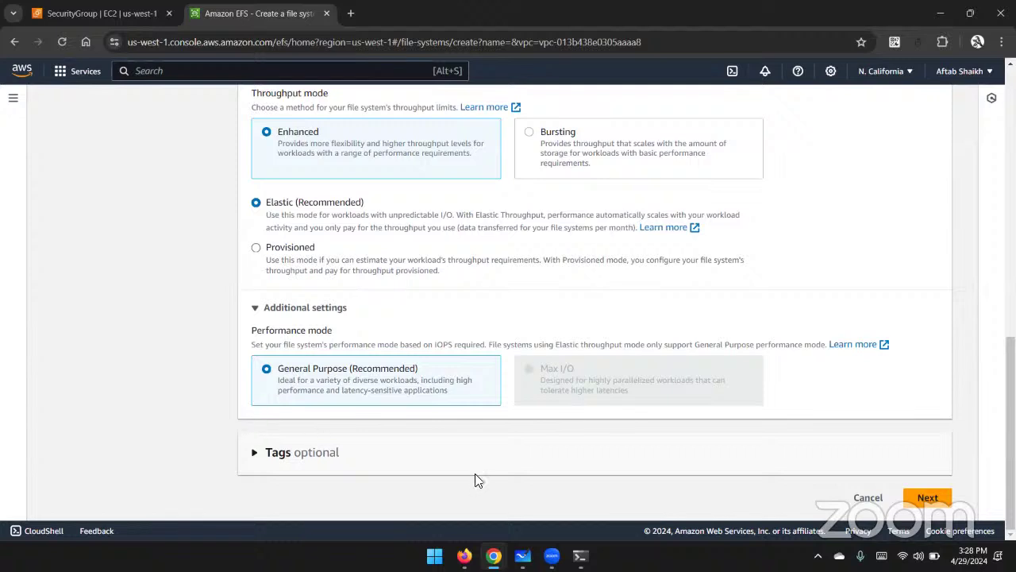
pyautogui.click(927, 498)
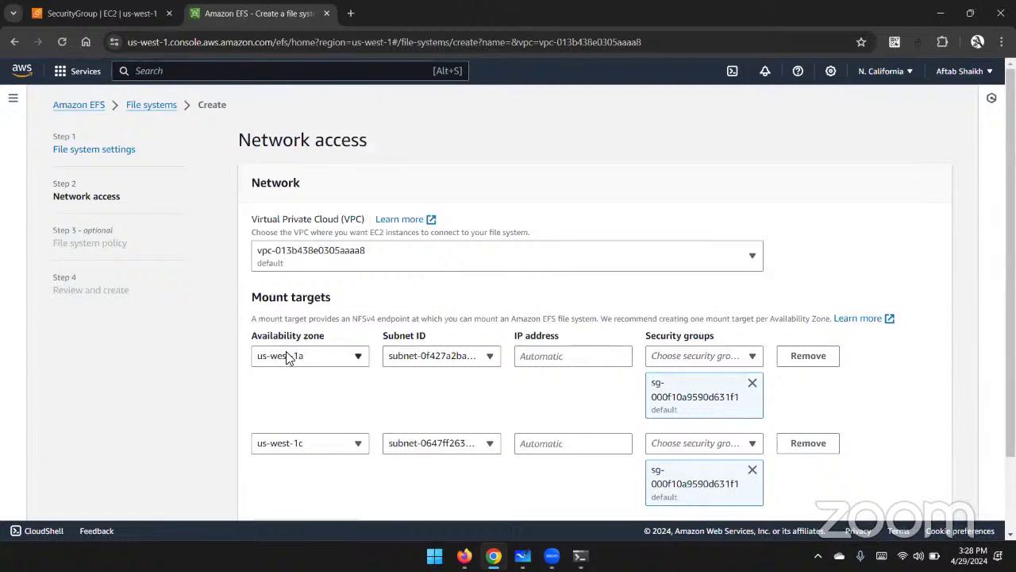
# Step: Check the availability zones of Ins1 and Ins2 in the EC2 instance list and return to the EFS network settings
pyautogui.click(97, 14)
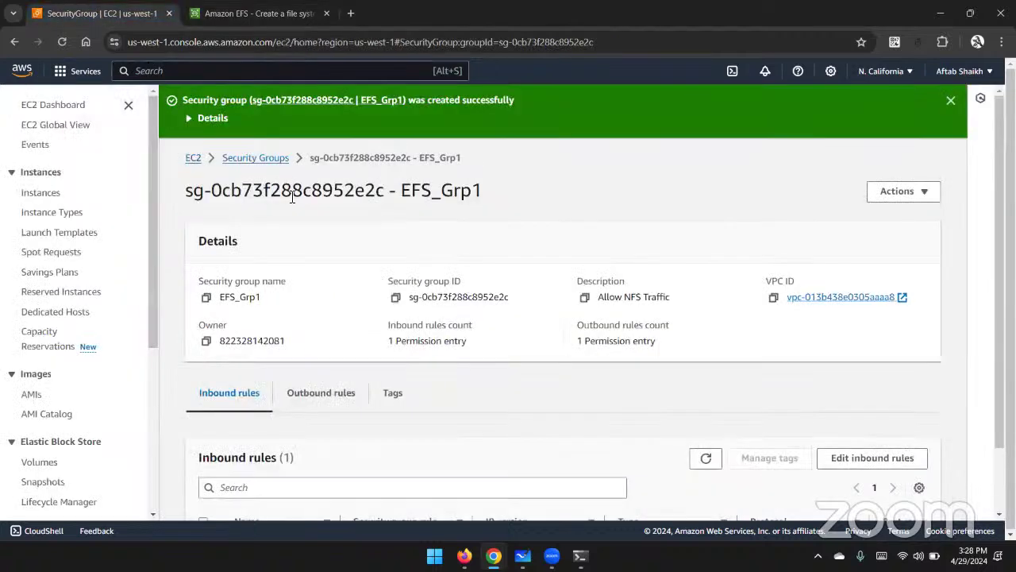
pyautogui.click(42, 193)
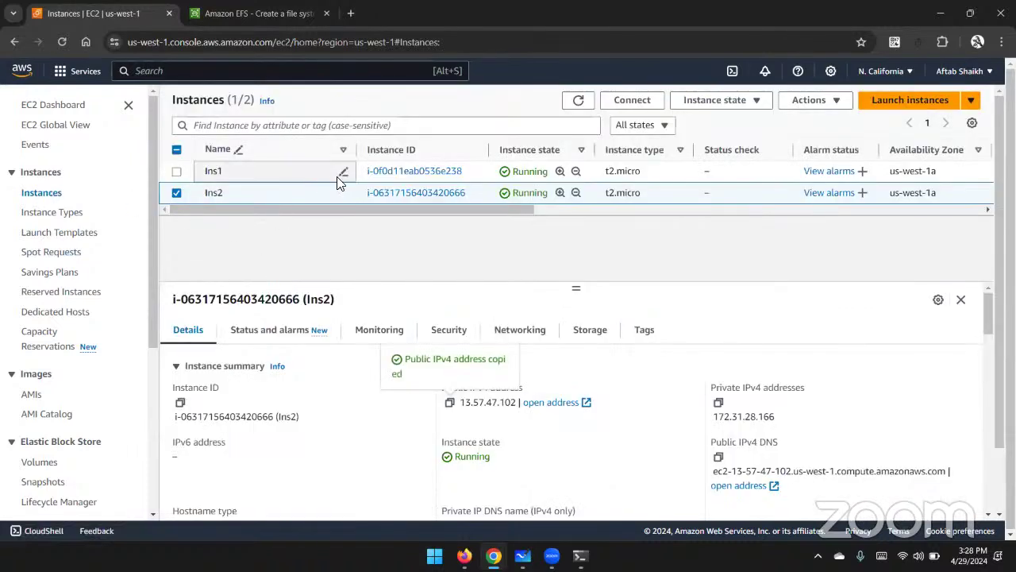
pyautogui.hscroll(1, 538, 192)
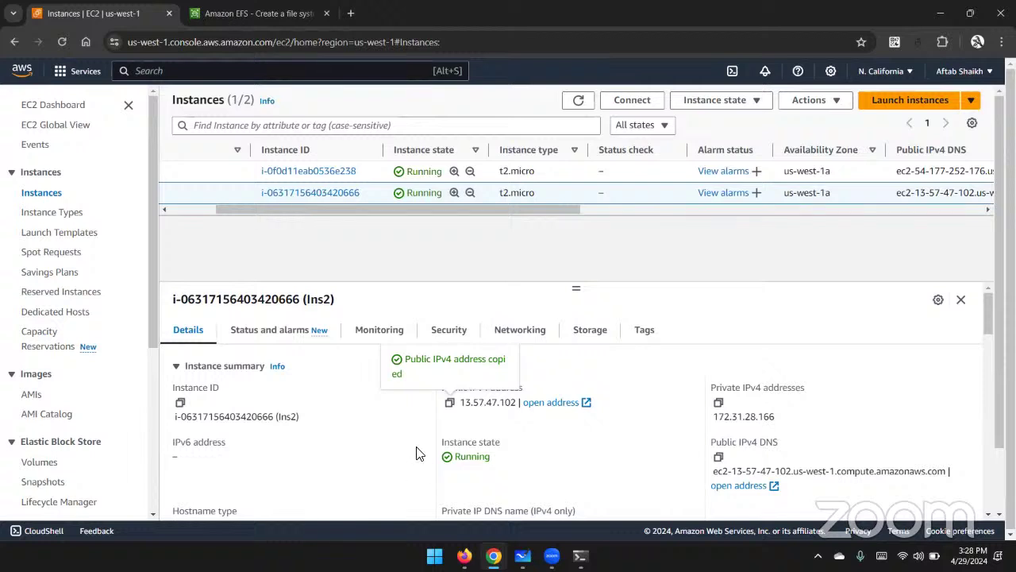
pyautogui.hotkey('ctrl', 'Tab')
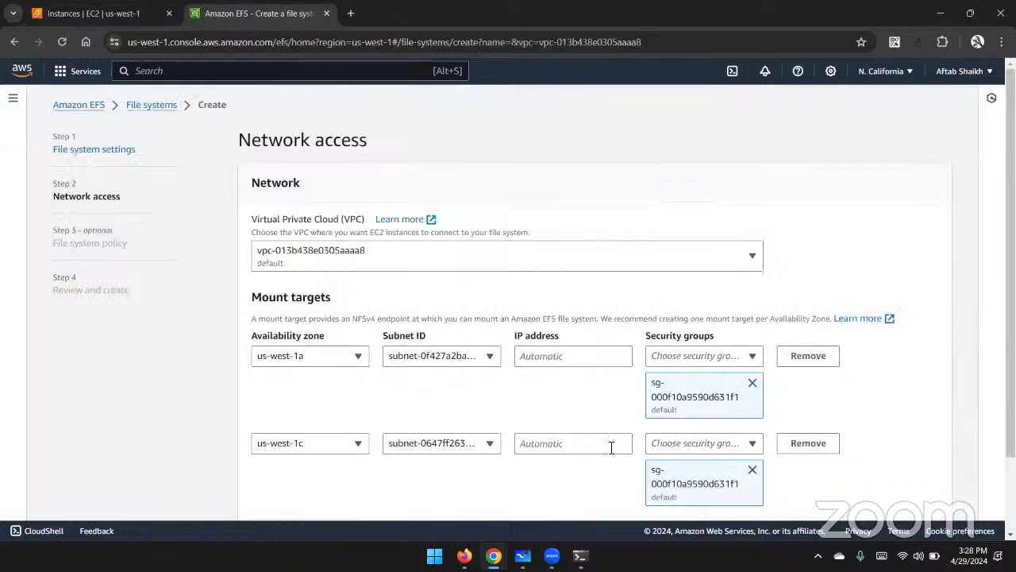
# Step: Remove the us-west-1c mount target, replace the us-west-1a target's default security group with EFS_Grp1, and proceed to the file system policy
pyautogui.click(788, 443)
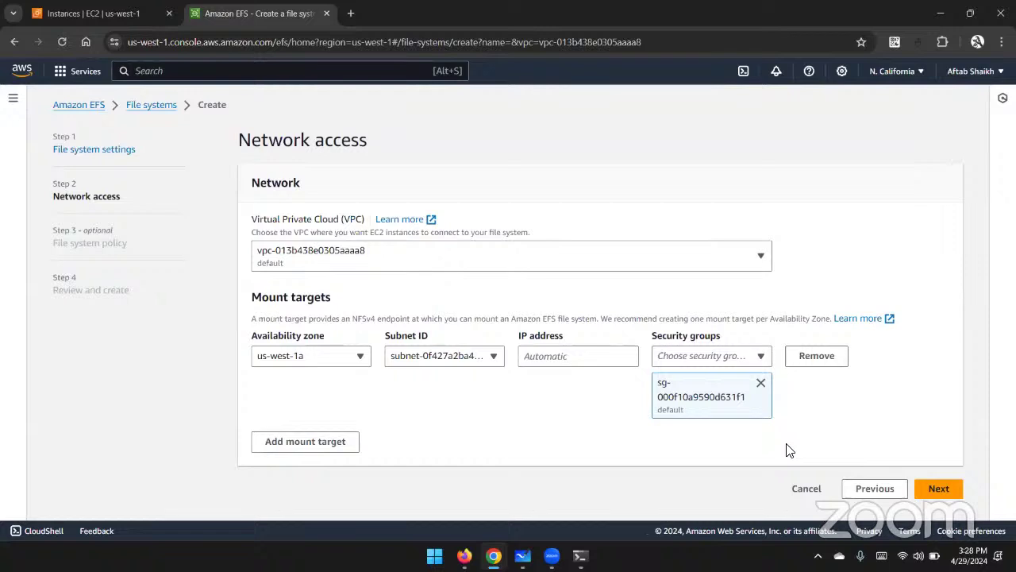
pyautogui.click(760, 384)
pyautogui.click(756, 357)
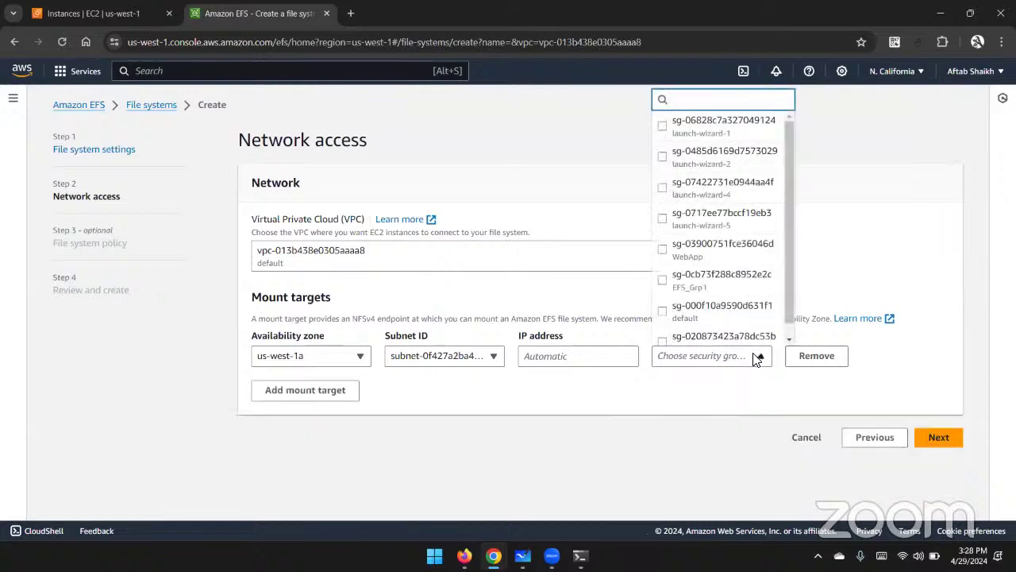
pyautogui.click(713, 282)
pyautogui.click(876, 438)
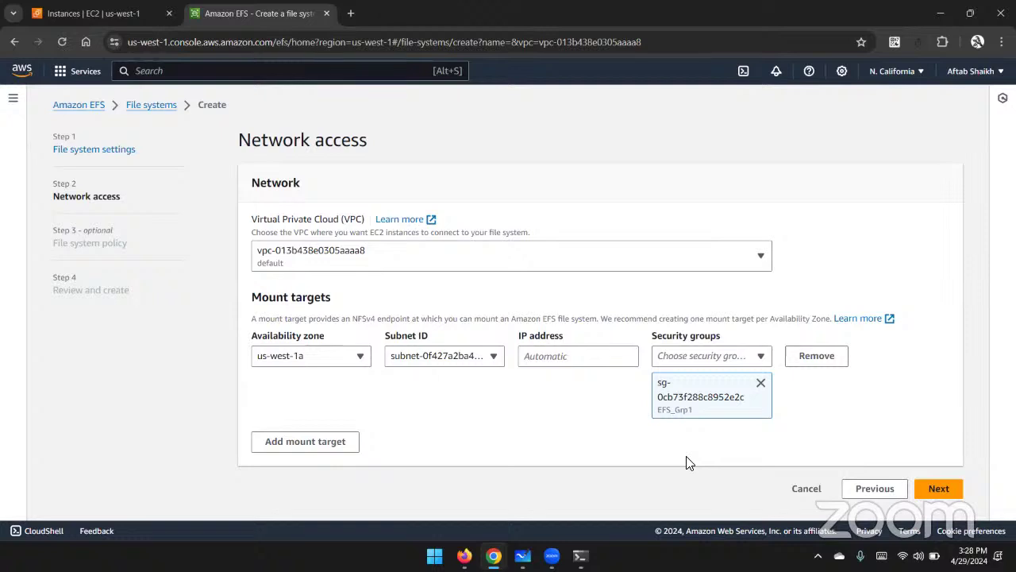
pyautogui.click(940, 490)
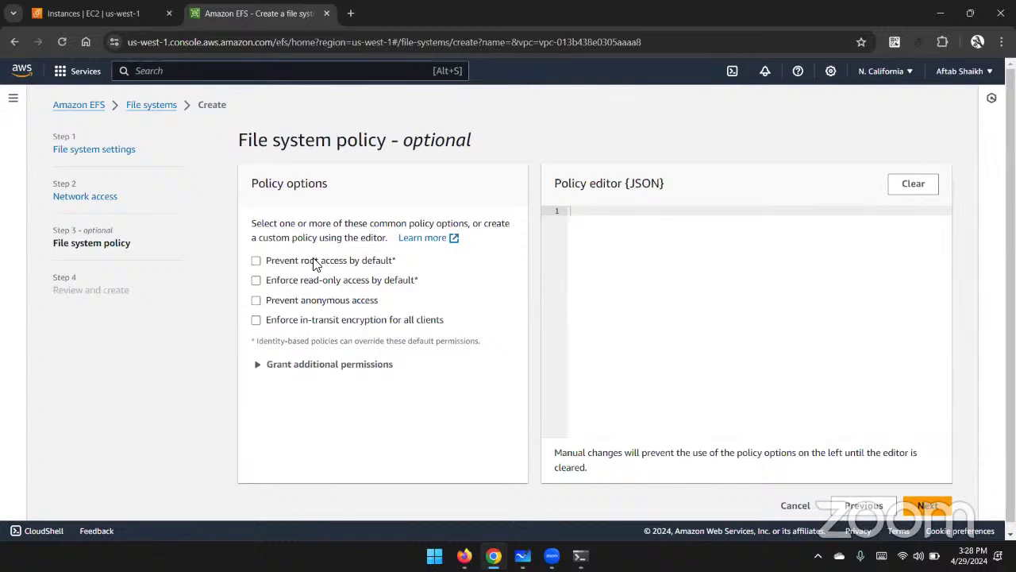
# Step: Preview the policy that prevents root access by default, deselect it, and continue to the review without any policy
pyautogui.click(255, 261)
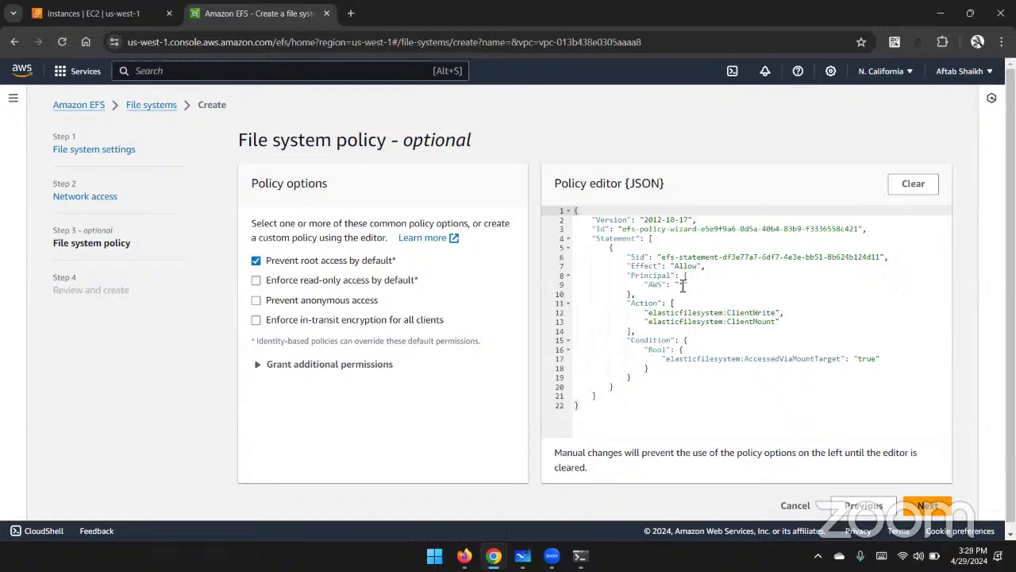
pyautogui.click(254, 261)
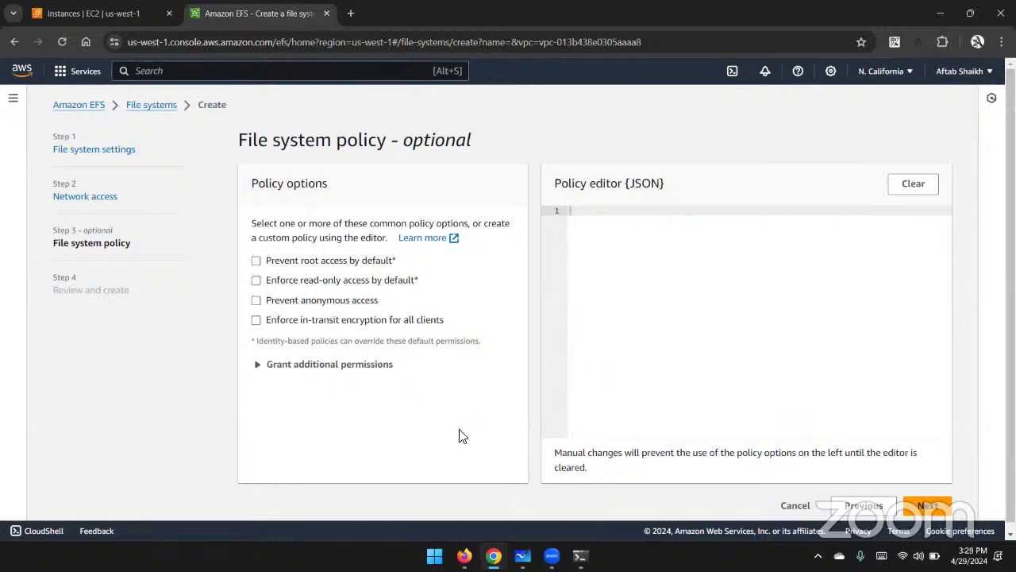
pyautogui.scroll(-1, 460, 436)
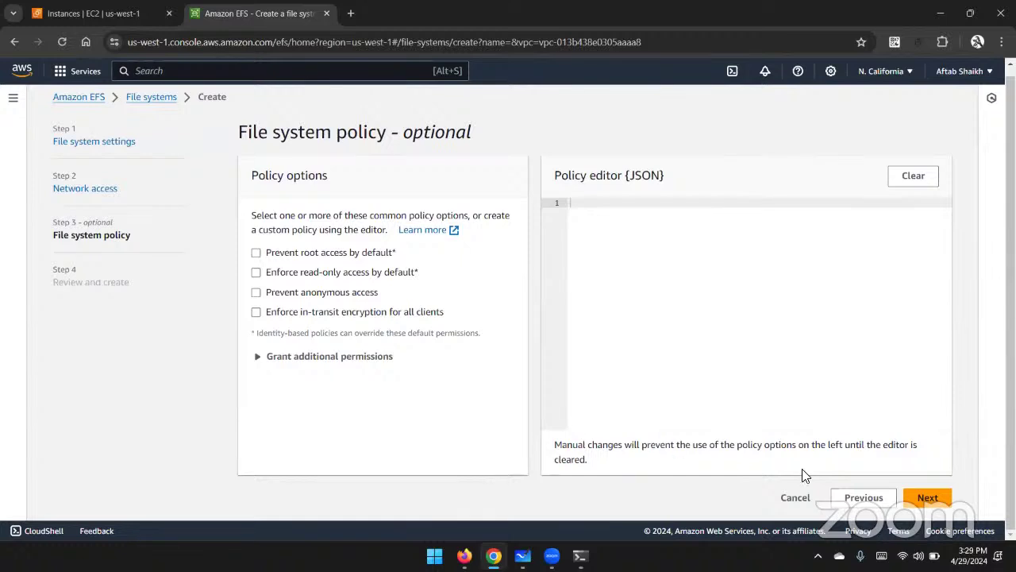
pyautogui.click(927, 499)
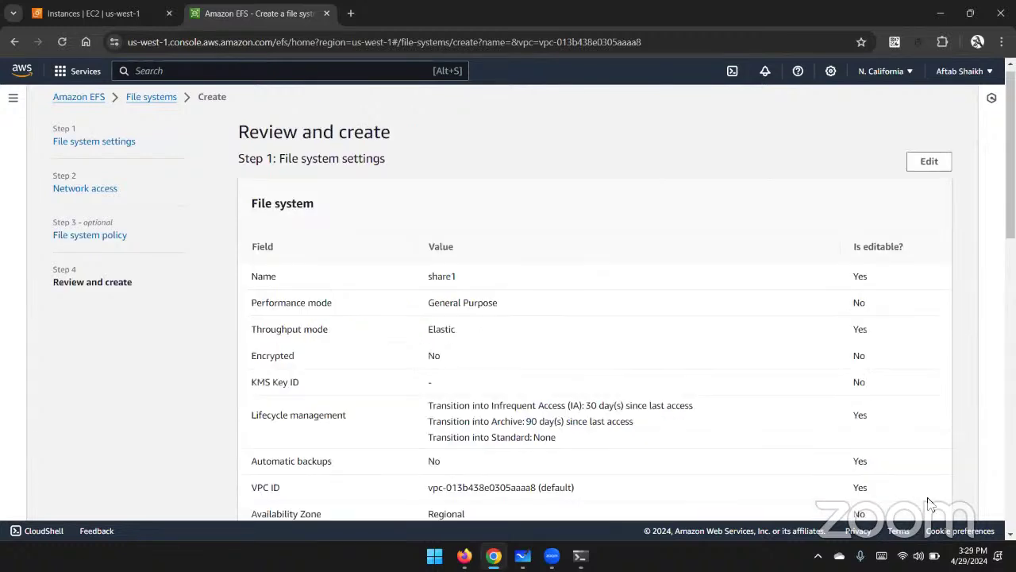
# Step: Review the settings of file system share1 and create it
pyautogui.scroll(-15, 740, 393)
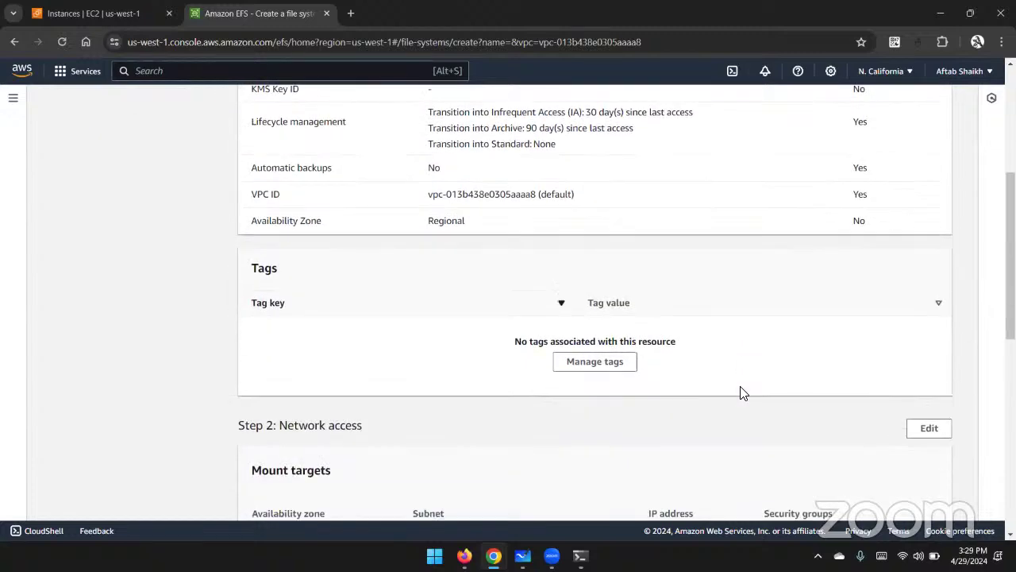
pyautogui.scroll(15, 743, 389)
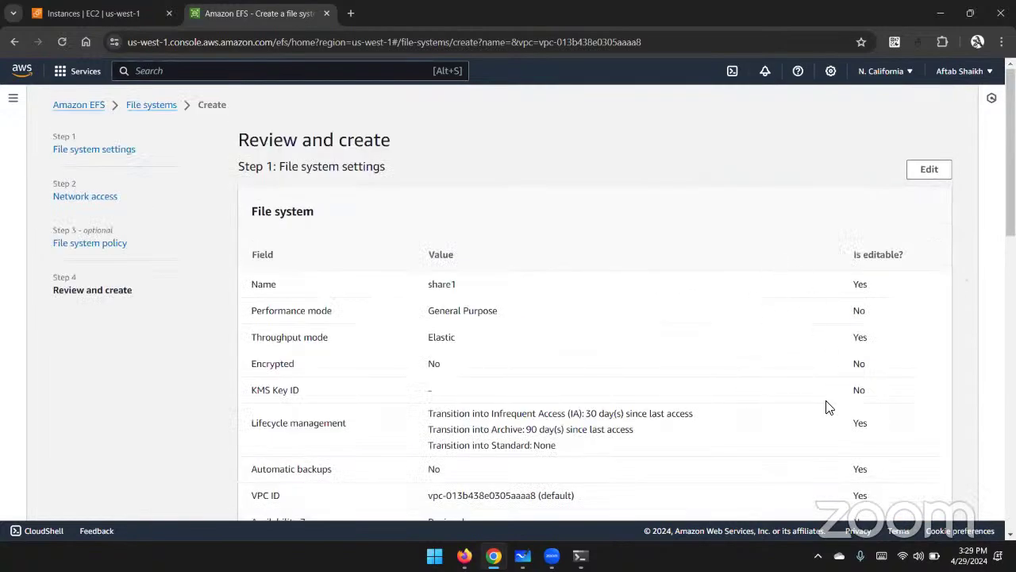
pyautogui.scroll(-2, 825, 408)
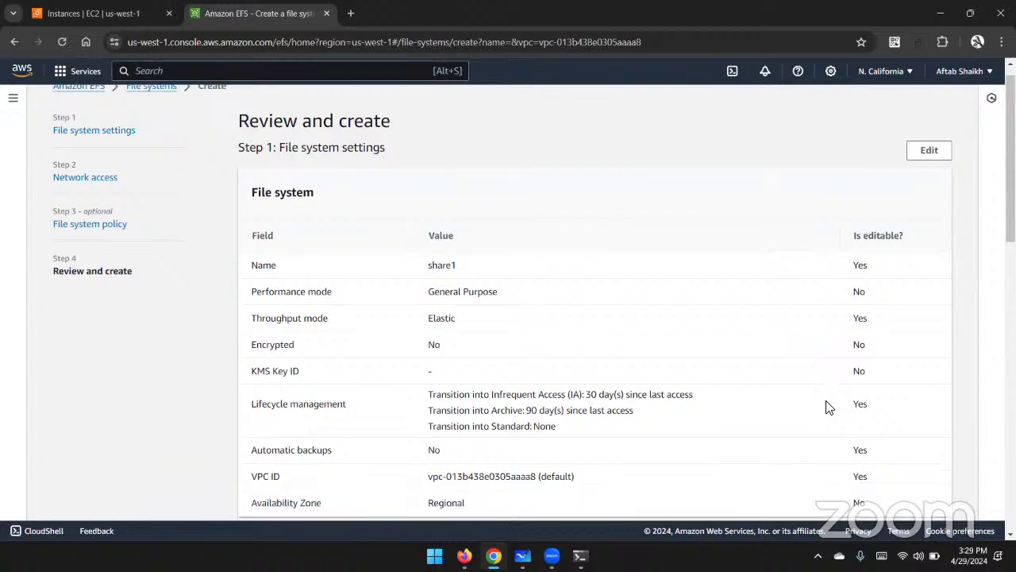
pyautogui.scroll(-10, 826, 407)
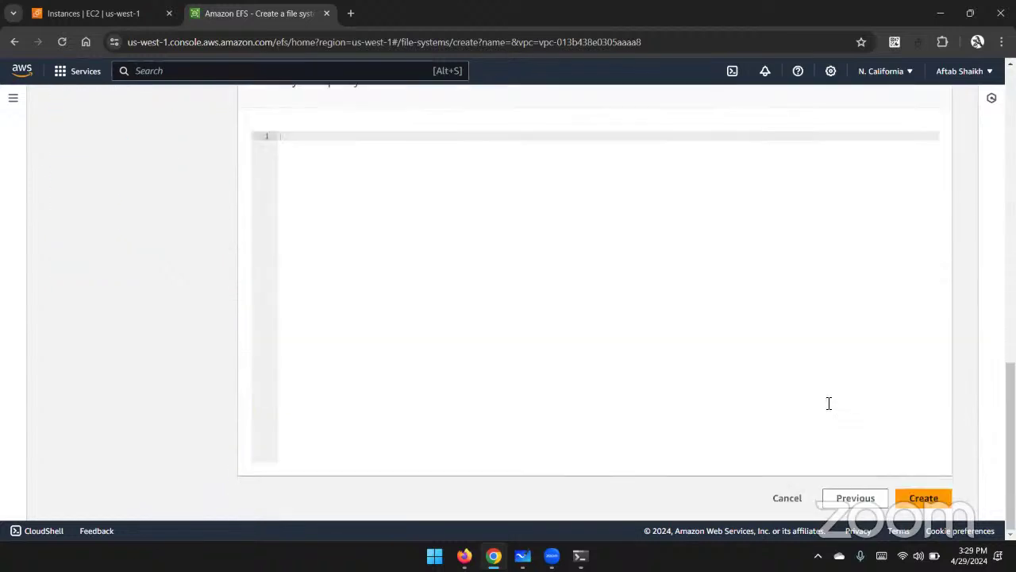
pyautogui.click(936, 504)
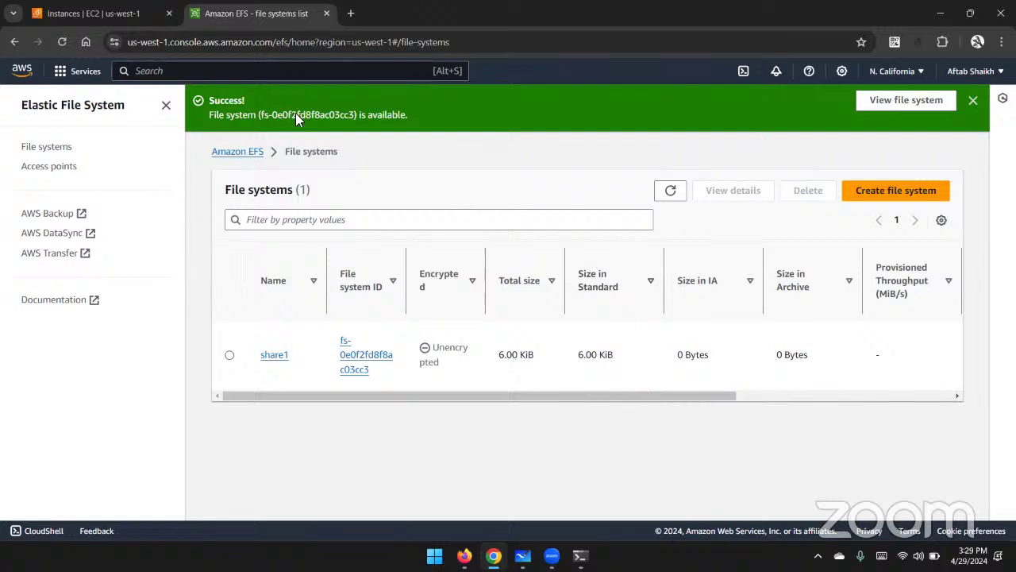
# Step: Open the share1 file system, examine its network mount target, and refresh the mount target state
pyautogui.click(357, 362)
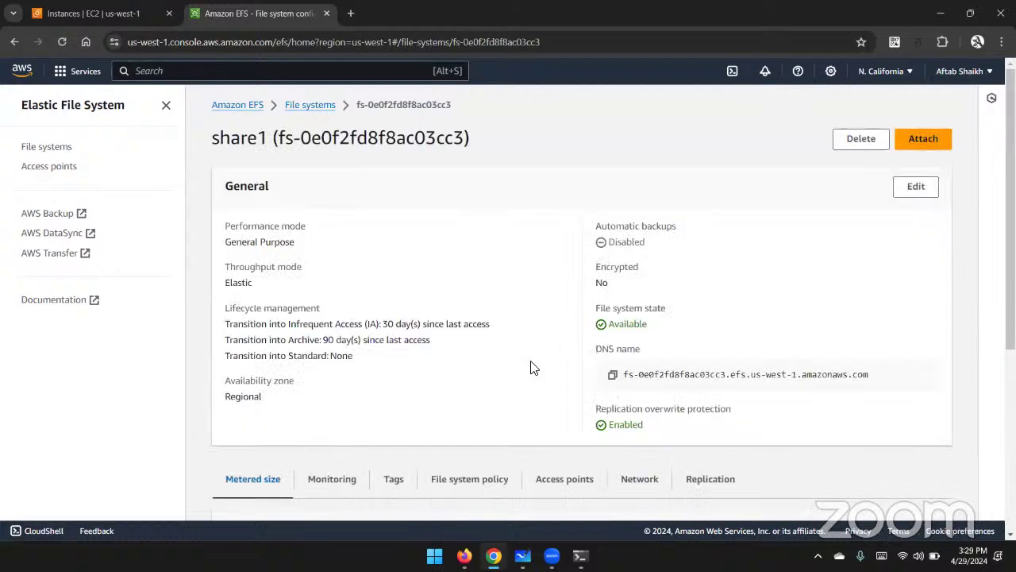
pyautogui.scroll(-2, 534, 368)
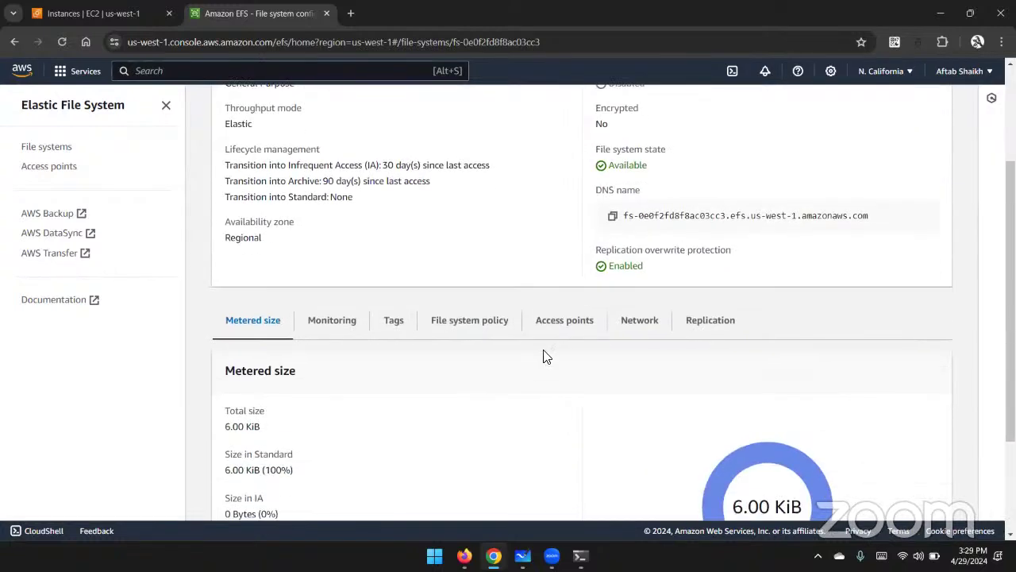
pyautogui.click(632, 318)
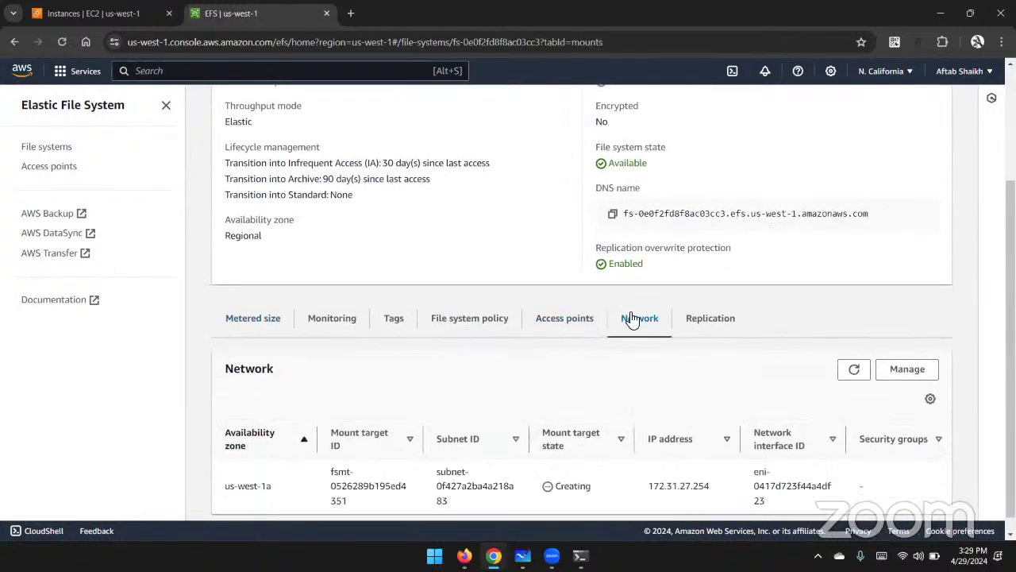
pyautogui.scroll(-1, 632, 318)
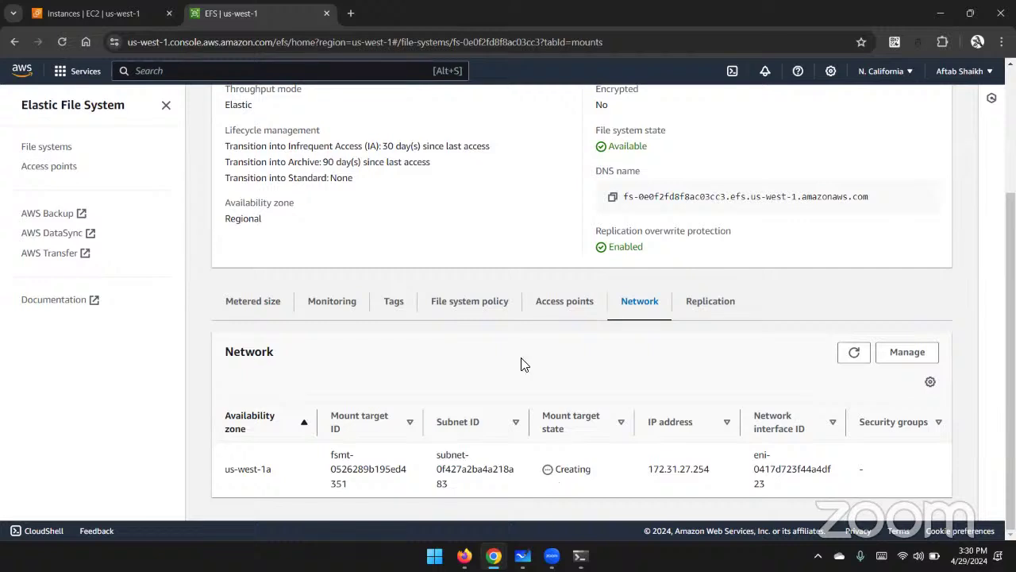
pyautogui.press('F5')
# Step: Switch to the terminal session of Ins1 and list its mounted file systems with df -h
pyautogui.click(580, 548)
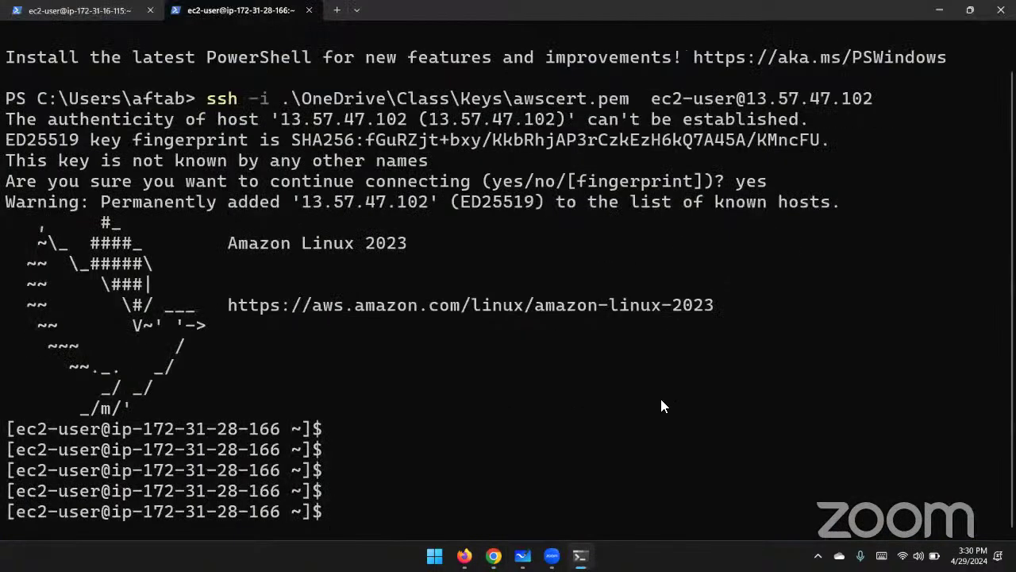
pyautogui.hotkey('ctrl', 'Tab')
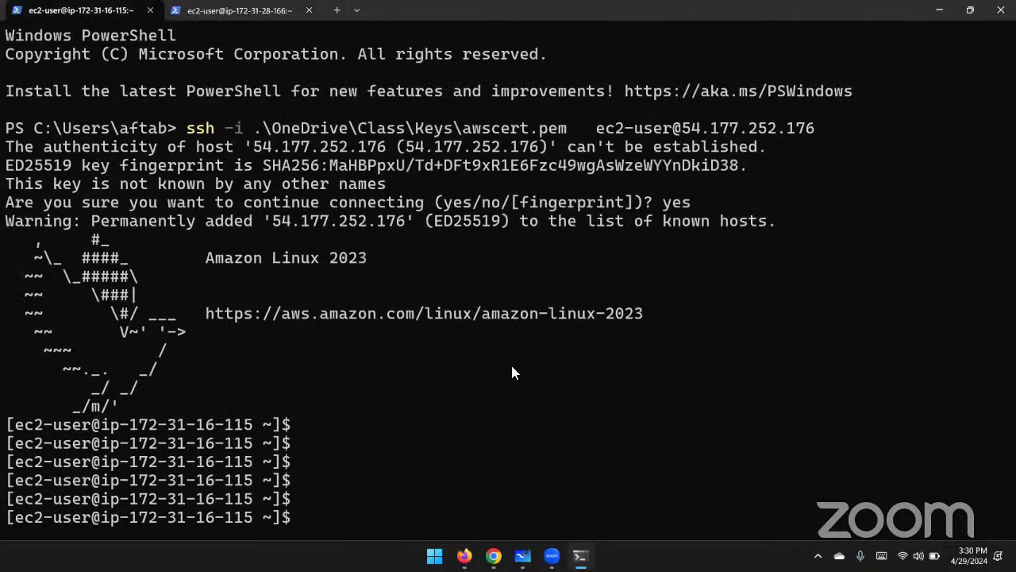
pyautogui.press('Return')
pyautogui.press('Return')
pyautogui.press('Return')
pyautogui.write('d')
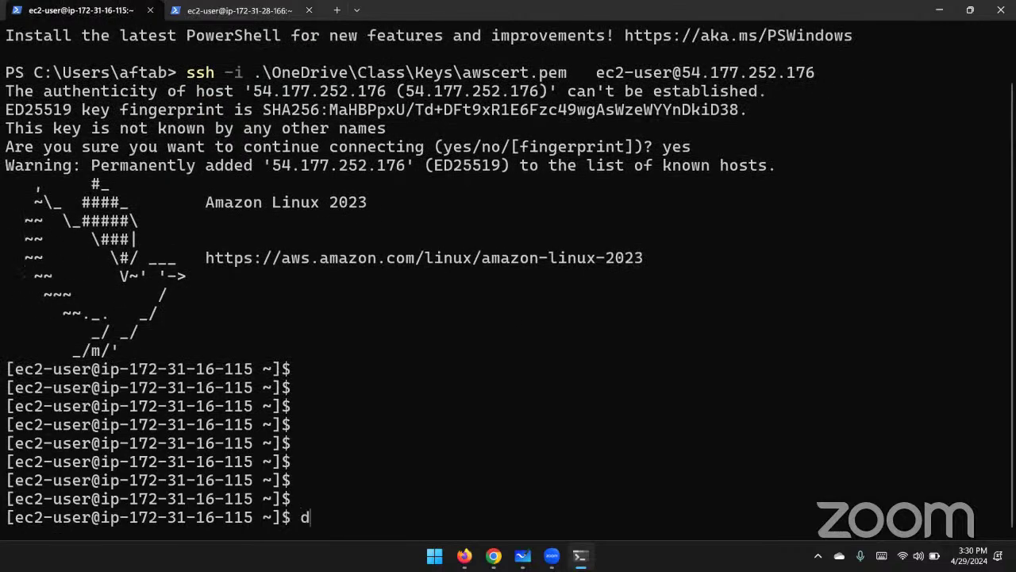
pyautogui.write('f -h')
pyautogui.press('Return')
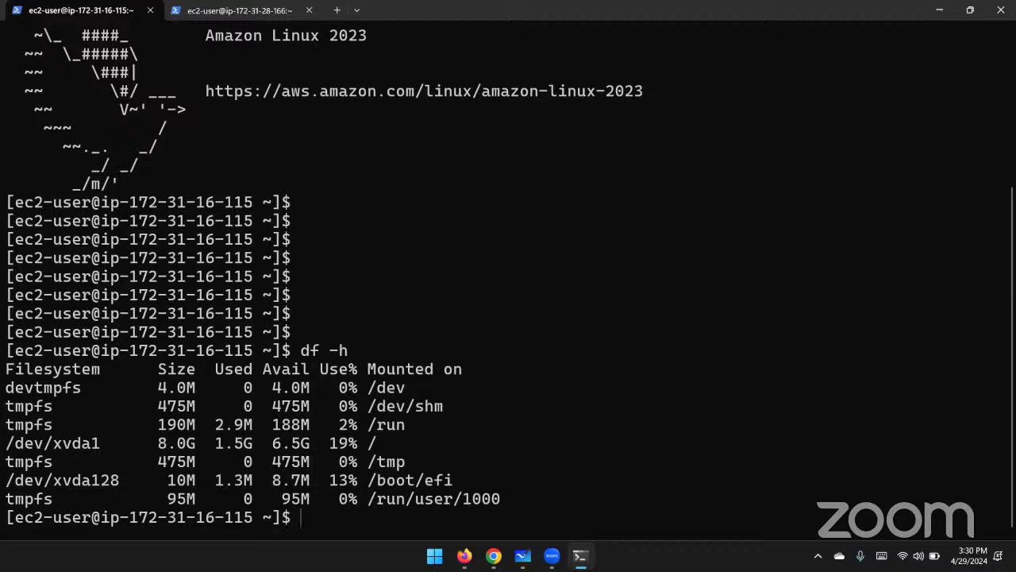
pyautogui.press('Return')
pyautogui.press('Return')
pyautogui.press('Return')
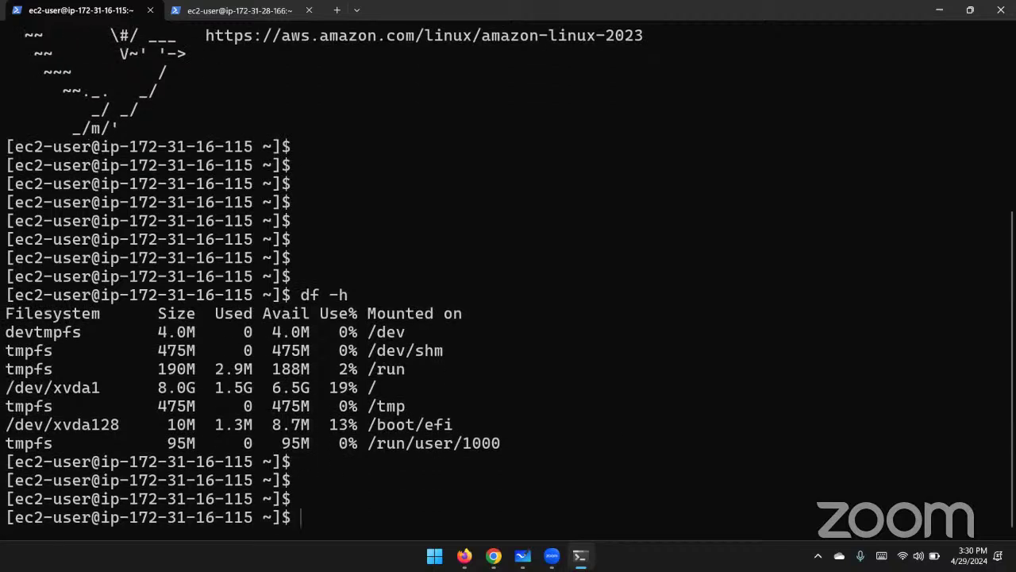
# Step: Create the directory /data1 on Ins1 with sudo mkdir
pyautogui.write('sudo na')
pyautogui.press('BackSpace')
pyautogui.press('BackSpace')
pyautogui.write('mkdir  ')
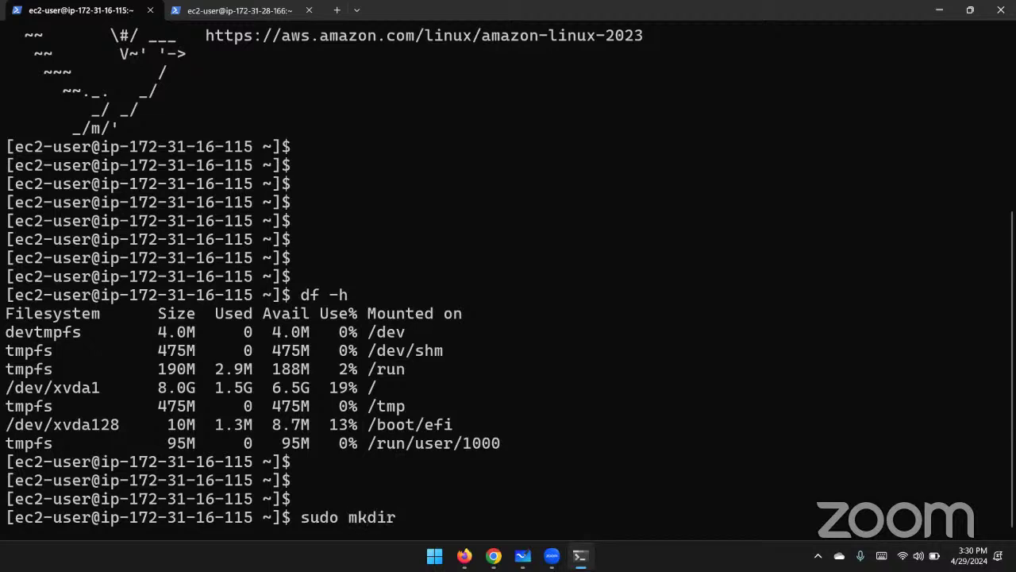
pyautogui.write('/data1')
pyautogui.press('Return')
pyautogui.press('Return')
pyautogui.press('Return')
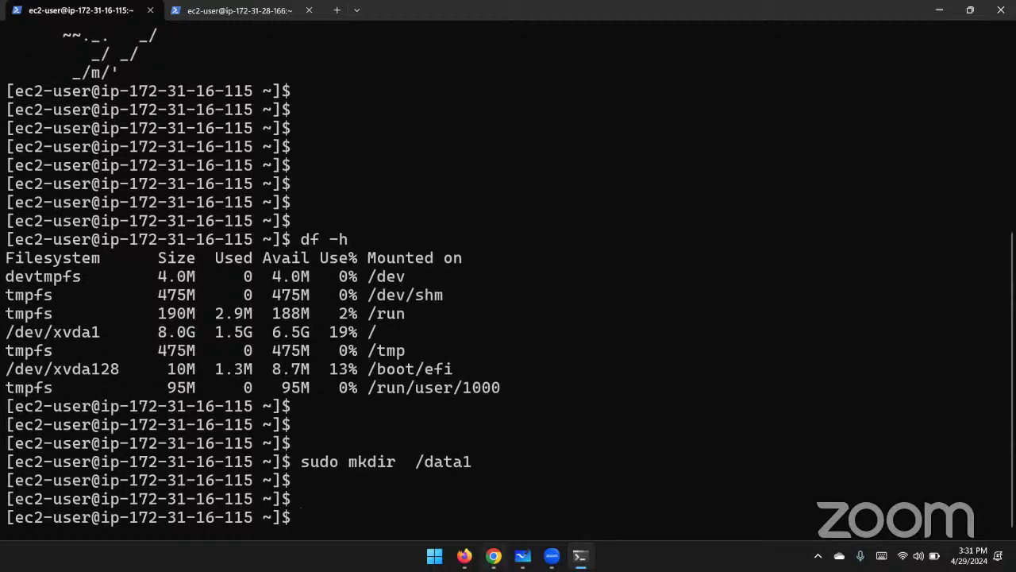
# Step: Switch to the share1 page in the EFS console and copy the mount target's IP address
pyautogui.click(493, 556)
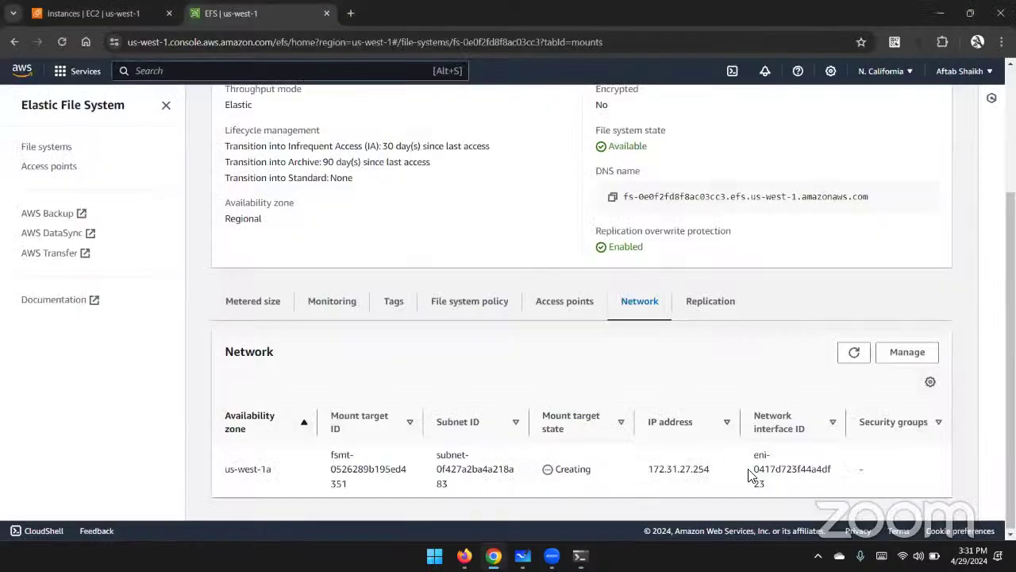
pyautogui.moveTo(649, 469); pyautogui.dragTo(710, 469)
pyautogui.hotkey('ctrl', 'c')
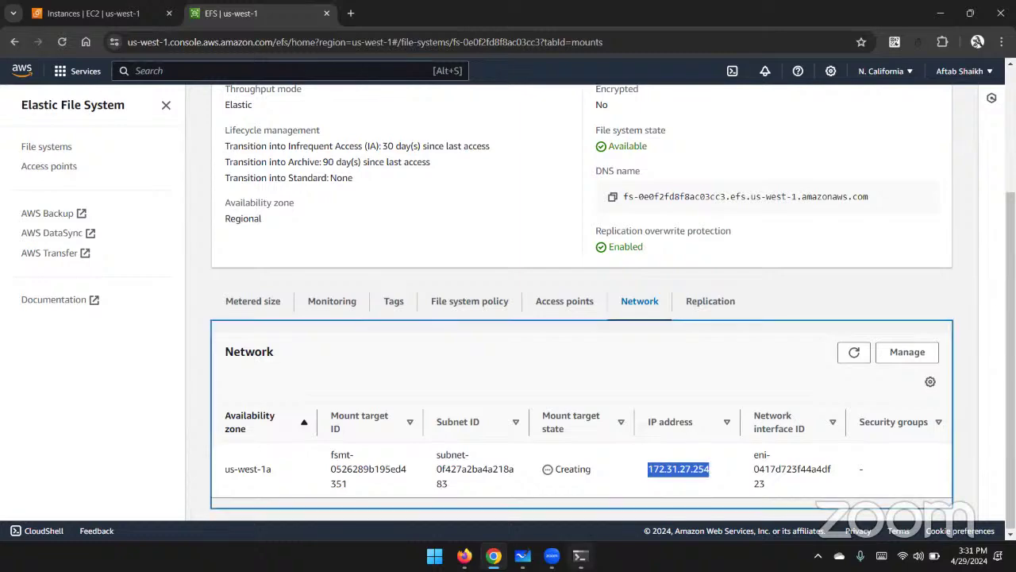
# Step: Return to the Ins1 terminal and enter sudo mount -t nfs4 172.31.27.254:/ /data1/ without running it
pyautogui.click(579, 556)
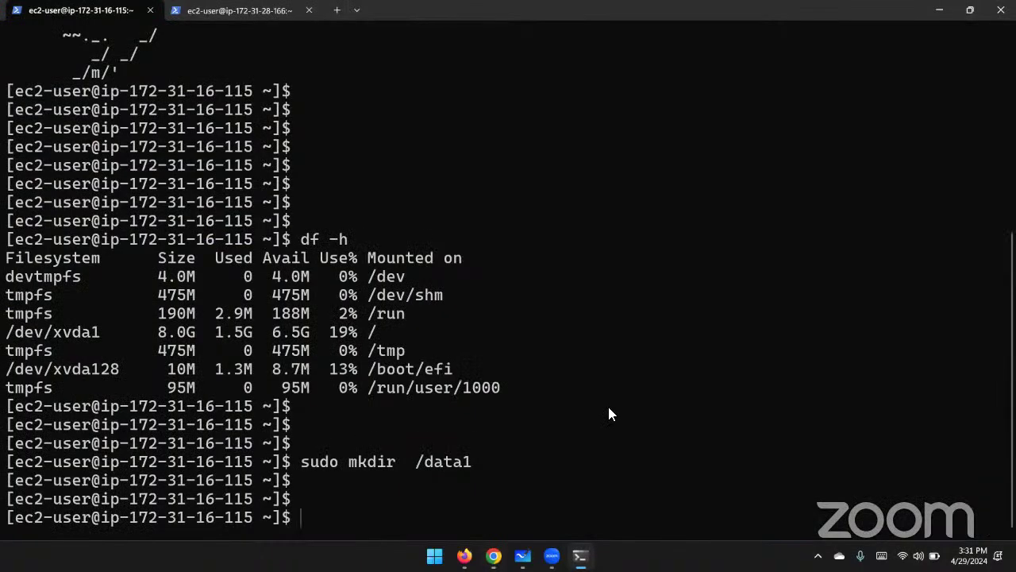
pyautogui.write('sudo mount ')
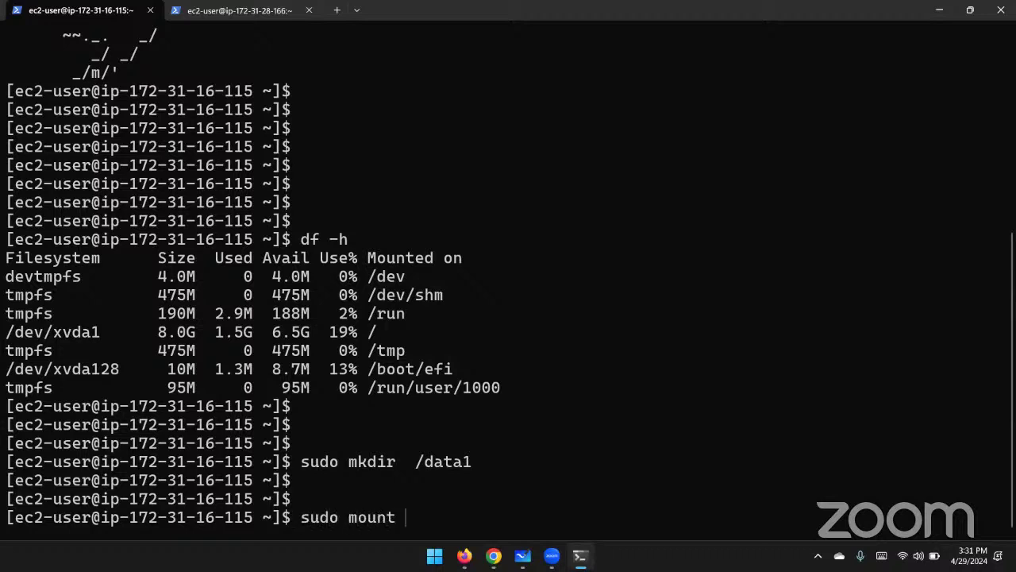
pyautogui.write('-t nfs4')
pyautogui.hotkey('ctrl', 'v')
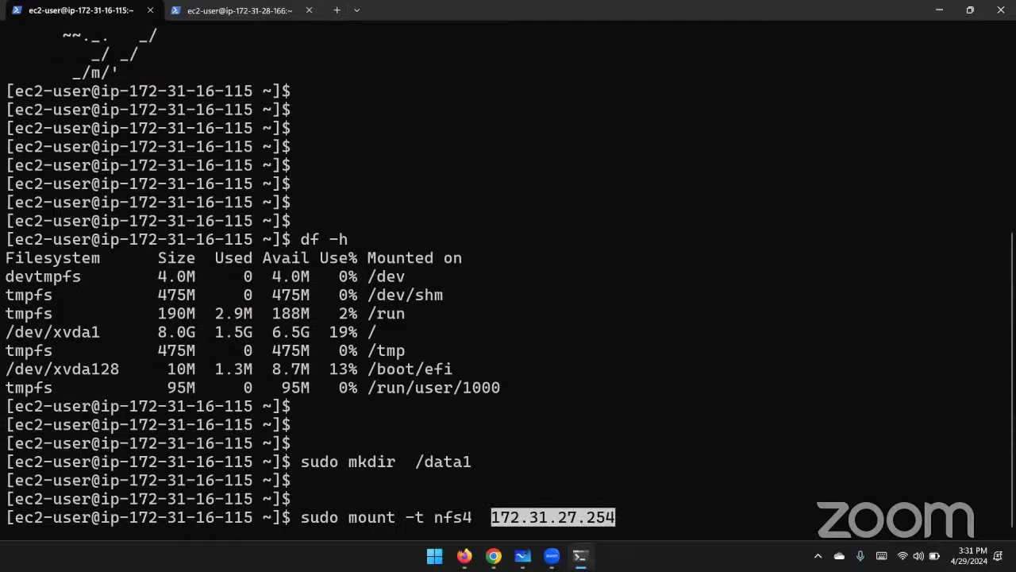
pyautogui.write(':/   ')
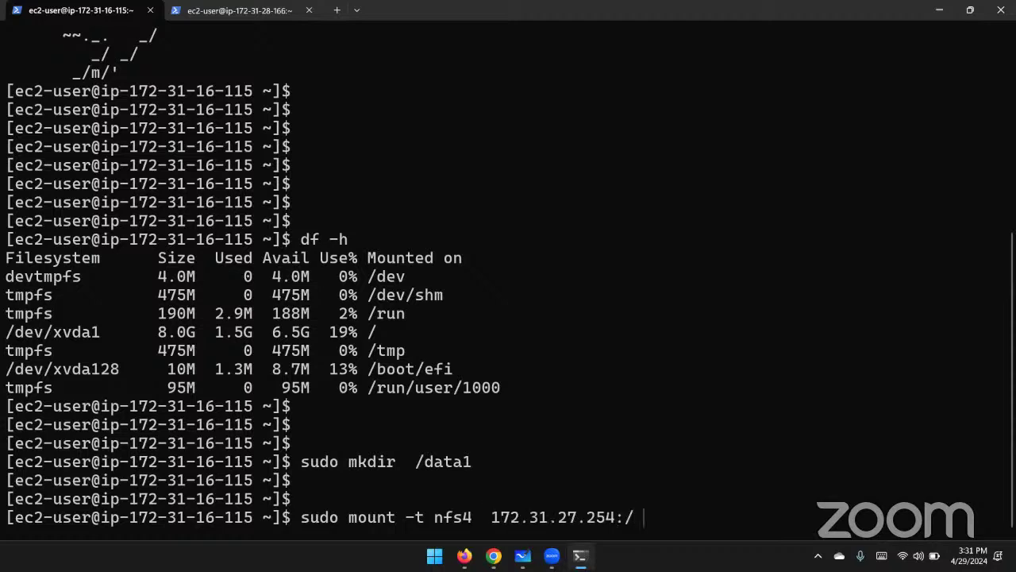
pyautogui.write('/data1/')
# Step: Reload the share1 page in the EFS console to check the mount target state, and run the prepared mount command on Ins1
pyautogui.click(521, 445)
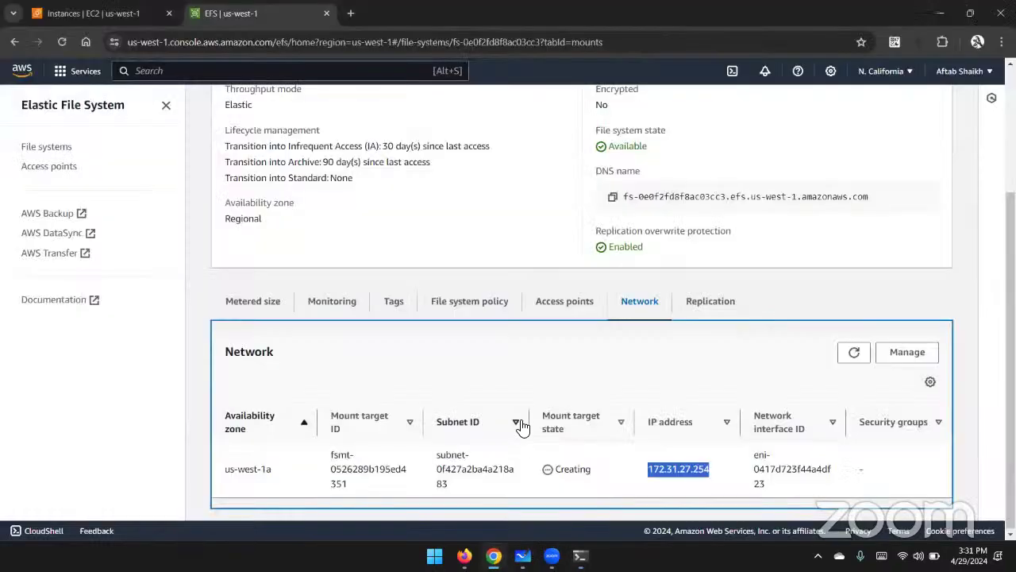
pyautogui.press('F5')
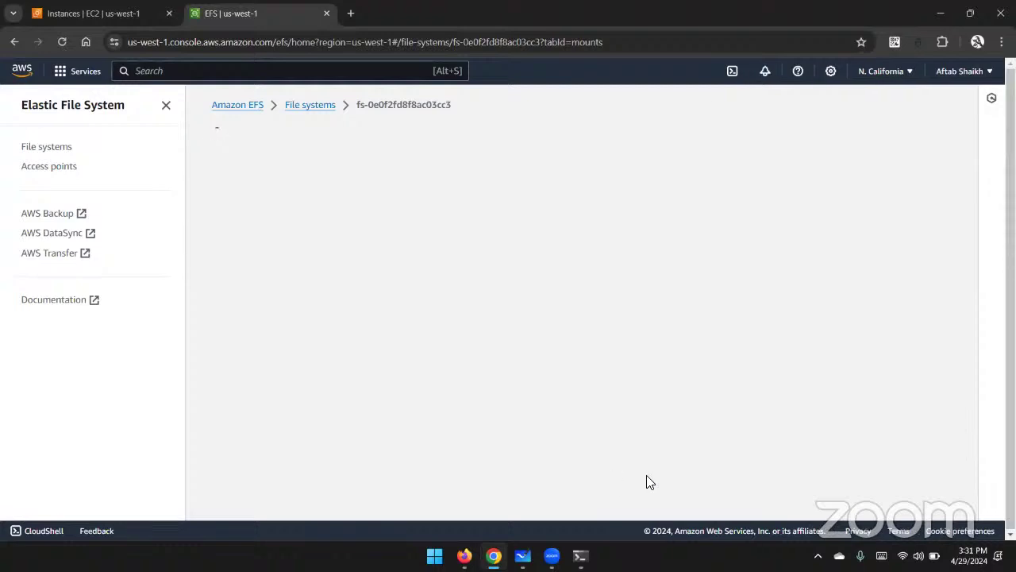
pyautogui.scroll(-2, 647, 483)
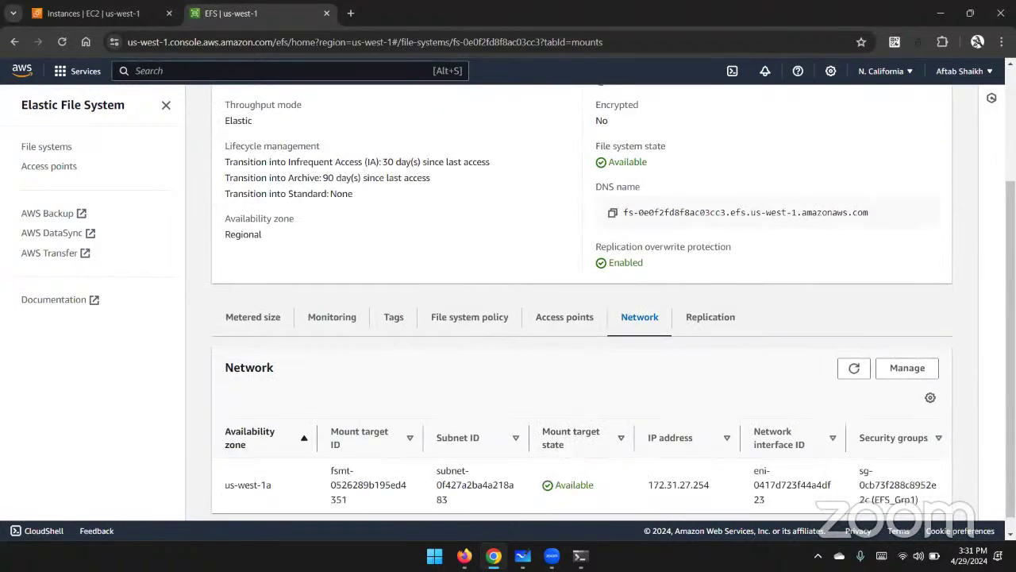
pyautogui.hotkey('alt', 'Tab')
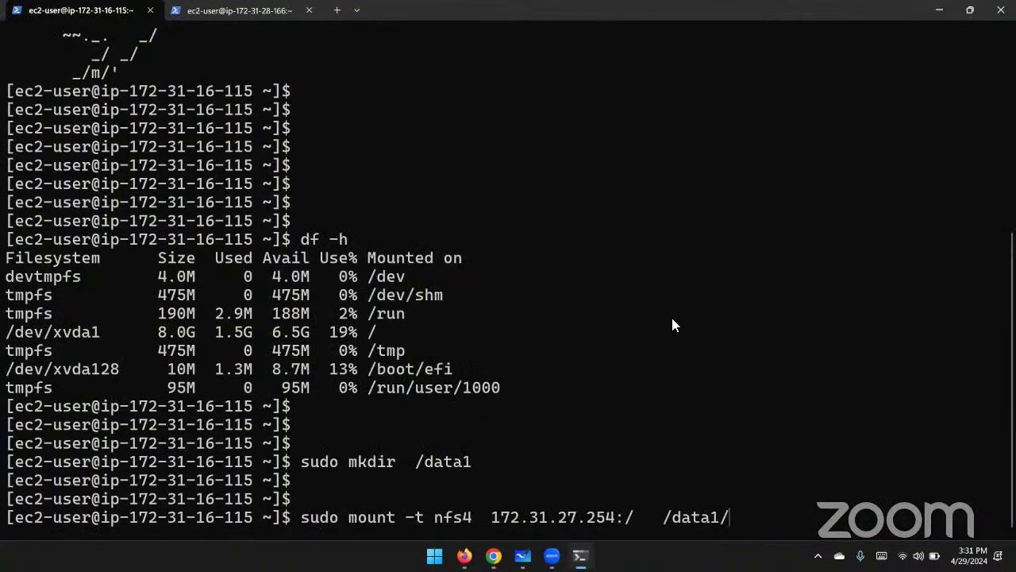
pyautogui.press('Return')
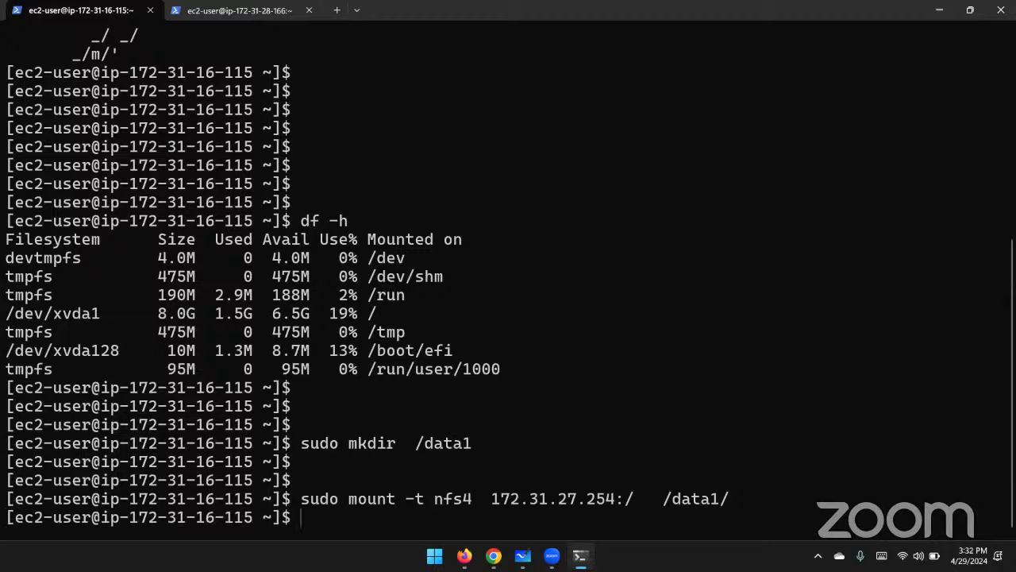
pyautogui.press('Return')
pyautogui.press('Return')
pyautogui.press('Return')
# Step: List the mounted file systems on Ins1 again with df -h and inspect the /data1 entry
pyautogui.press('Up')
pyautogui.press('Up')
pyautogui.press('Up')
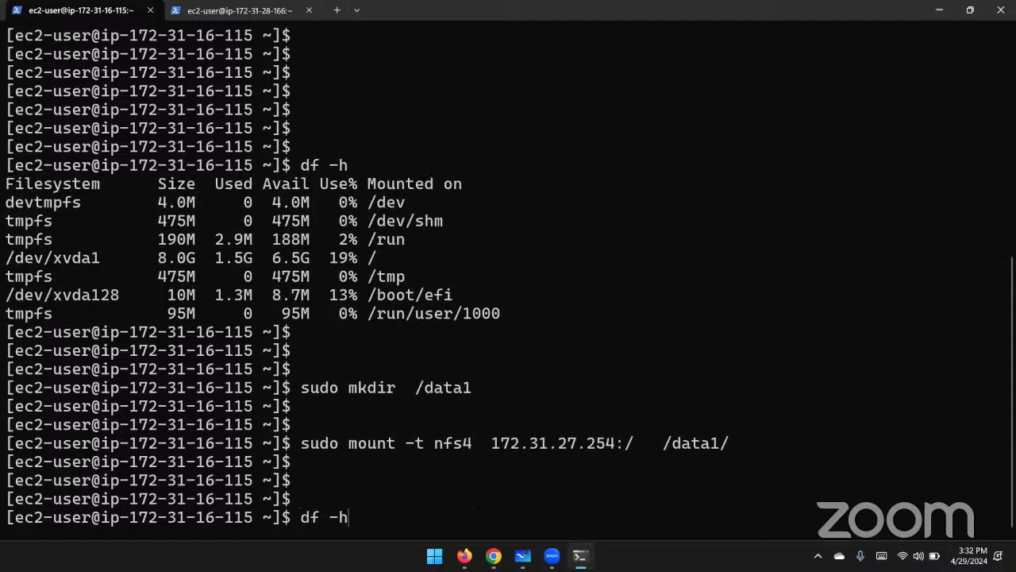
pyautogui.press('Return')
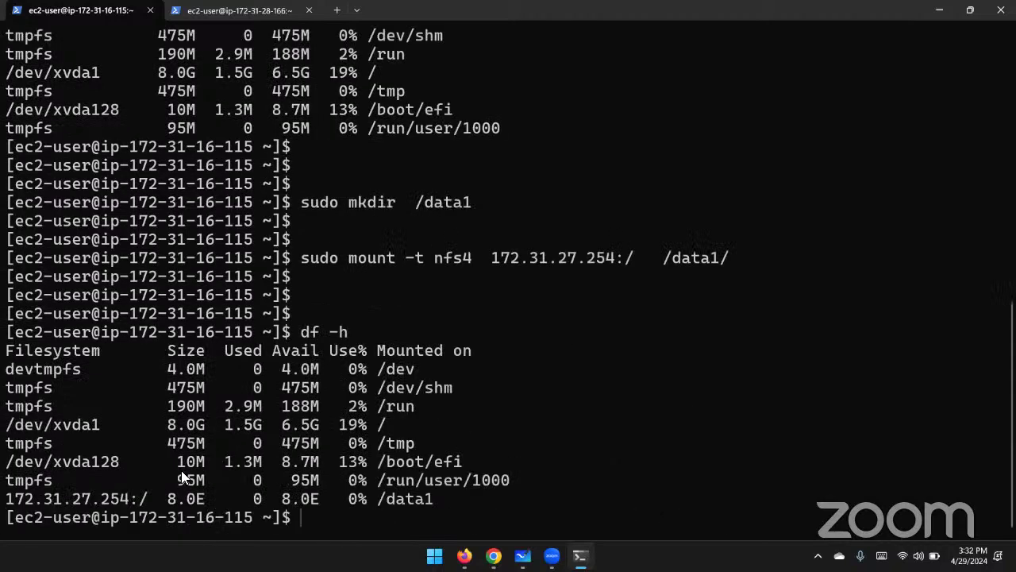
pyautogui.moveTo(279, 496); pyautogui.dragTo(322, 501)
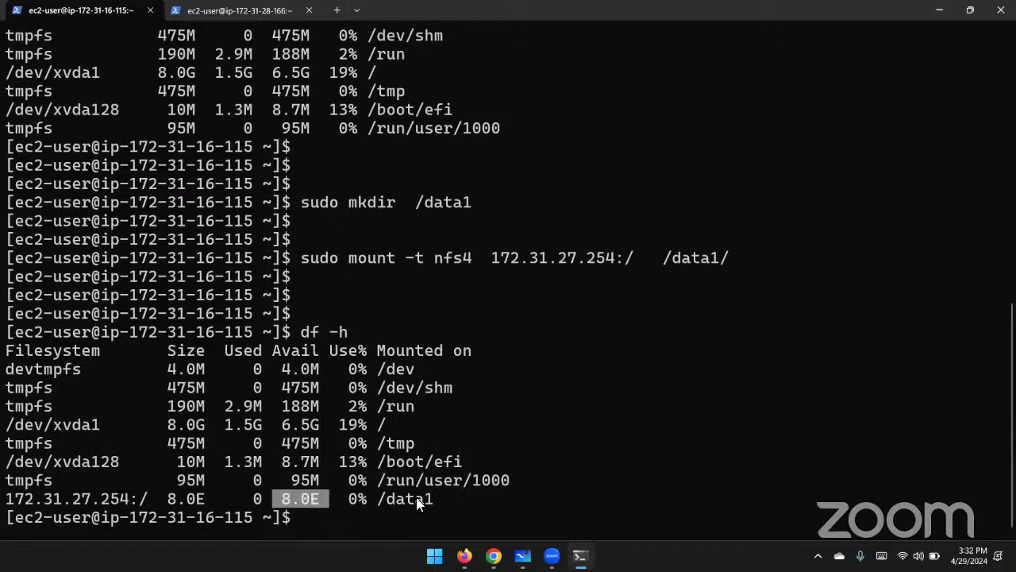
# Step: Switch to the terminal session of Ins2 and list its mounted file systems with df -h
pyautogui.hotkey('ctrl', 'Tab')
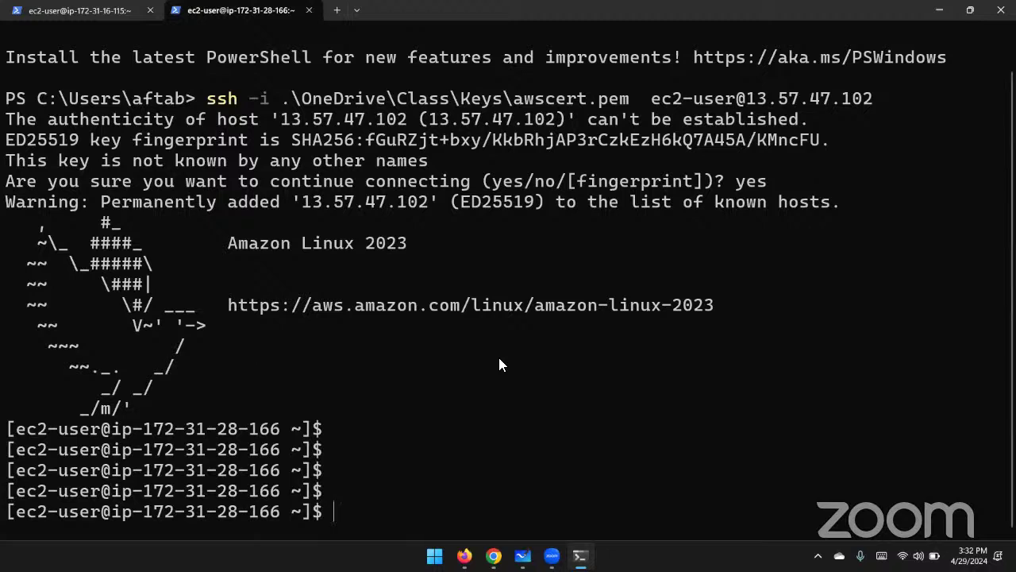
pyautogui.write('df -h')
pyautogui.press('Return')
pyautogui.press('Return')
pyautogui.press('Return')
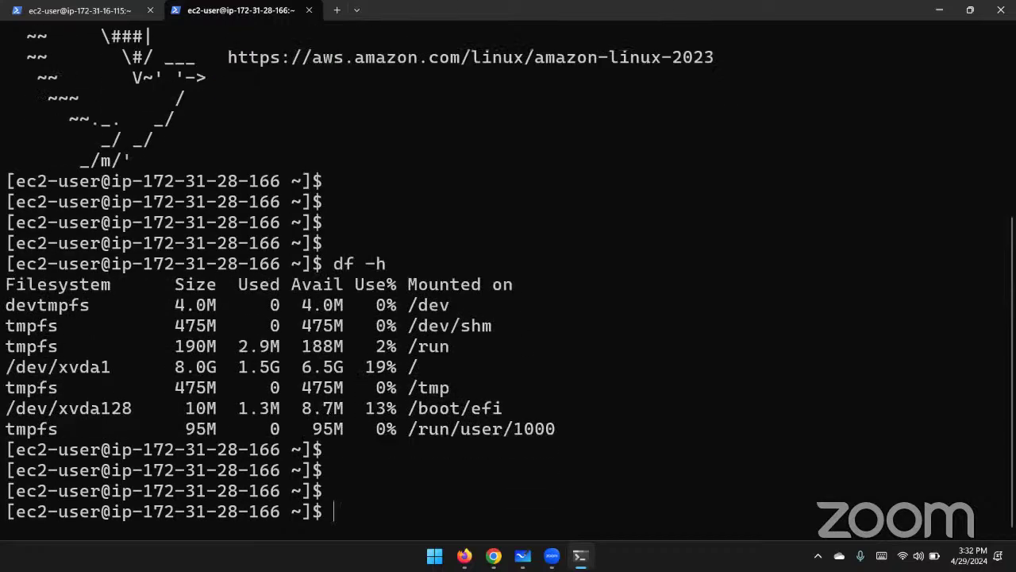
# Step: Create the directory /shareDir on Ins2 with sudo mkdir
pyautogui.write('sudo mkdir share')
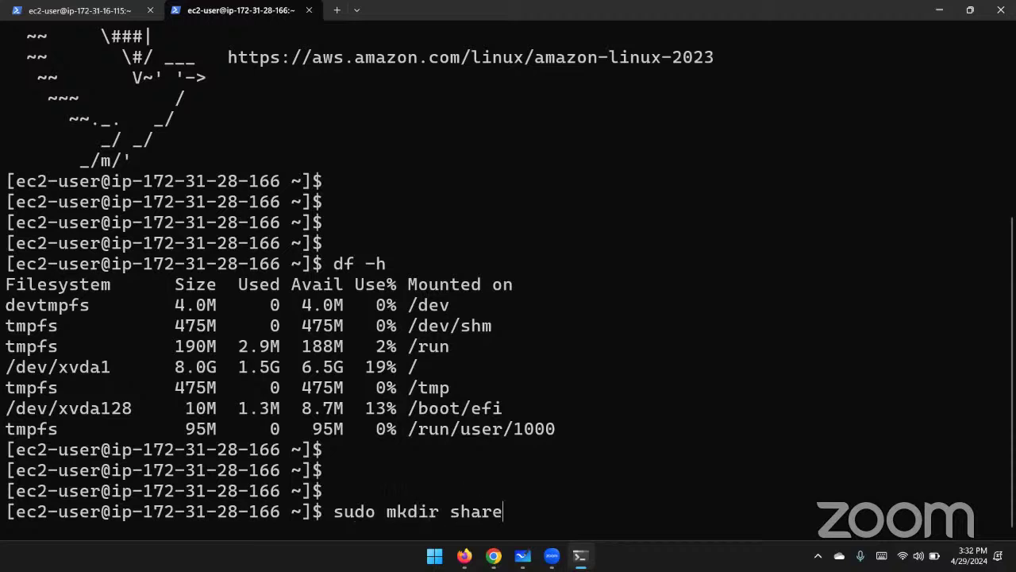
pyautogui.write('Dir')
pyautogui.press('Left')
pyautogui.press('Left')
pyautogui.press('Left')
pyautogui.press('Left')
pyautogui.press('Left')
pyautogui.press('Left')
pyautogui.press('Left')
pyautogui.press('Left')
pyautogui.press('Left')
pyautogui.press('Left')
pyautogui.press('Left')
pyautogui.press('Left')
pyautogui.press('Right')
pyautogui.press('Right')
pyautogui.press('Right')
pyautogui.press('Right')
pyautogui.write('/')
pyautogui.press('Return')
pyautogui.press('Return')
pyautogui.press('Return')
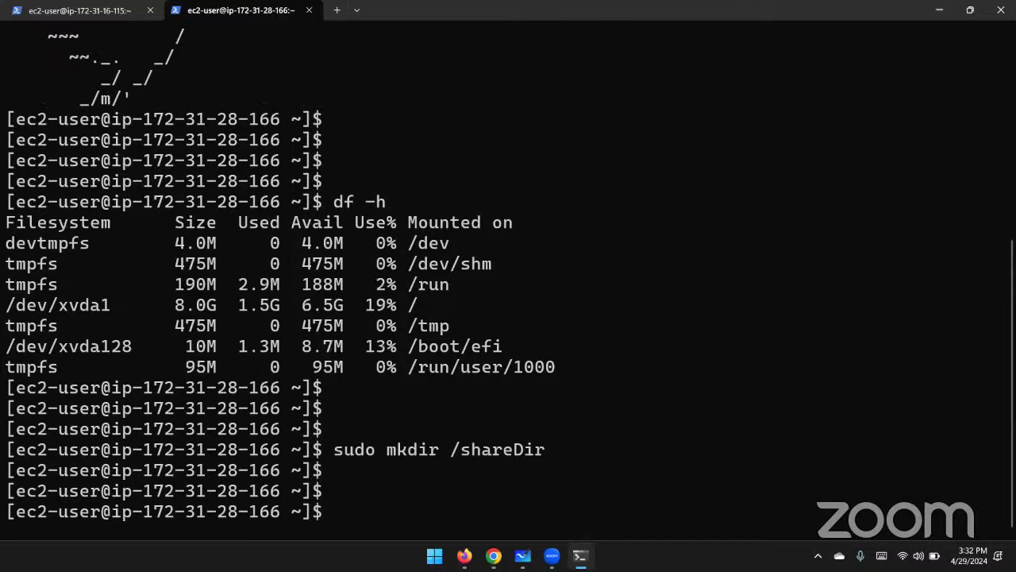
# Step: Mount the EFS share on Ins2 with sudo mount -t nfs4 172.31.27.254:/ /shareDir/
pyautogui.write('sudo mount ')
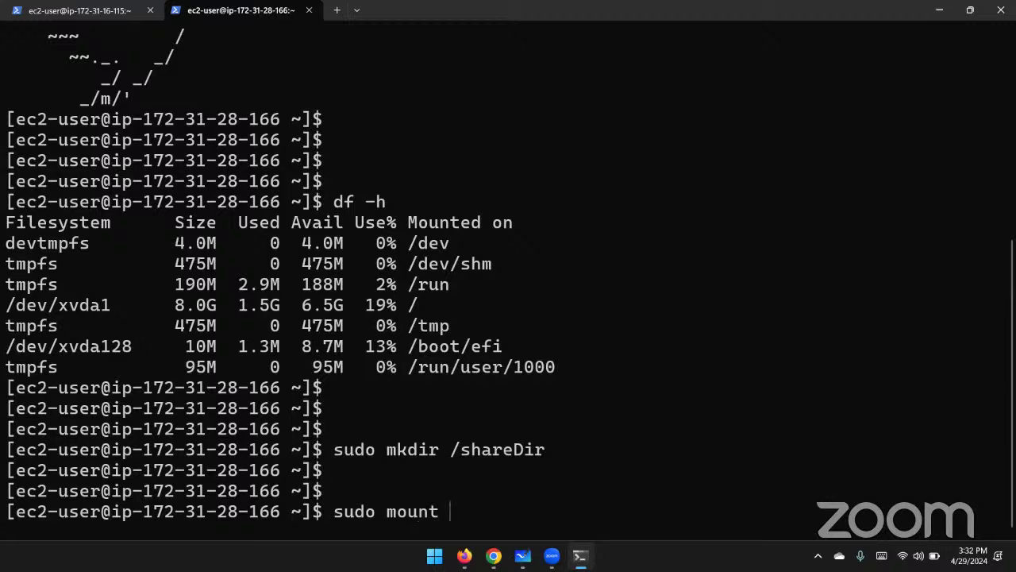
pyautogui.write('-t nfs4')
pyautogui.hotkey('ctrl', 'v')
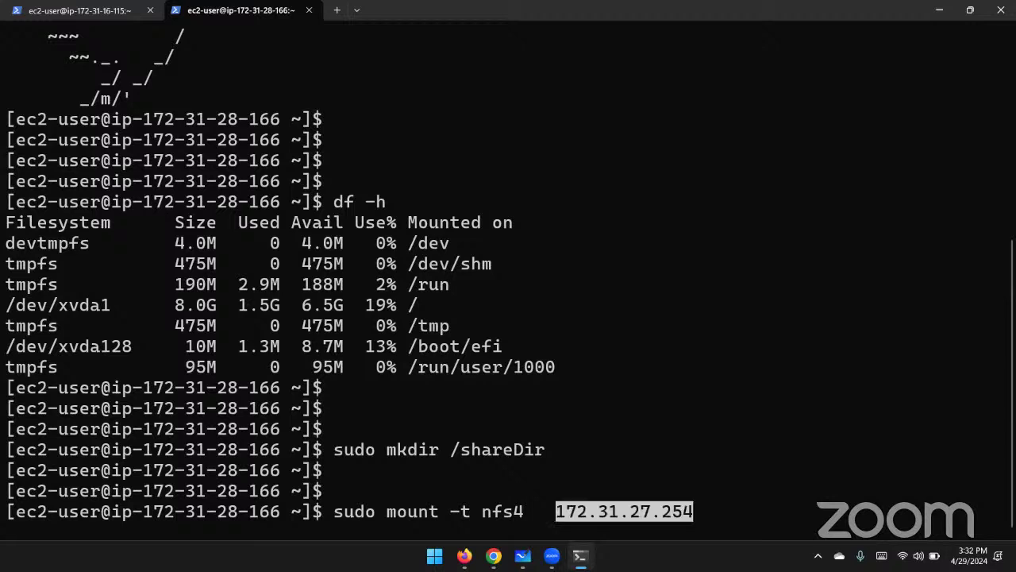
pyautogui.write(':/  ')
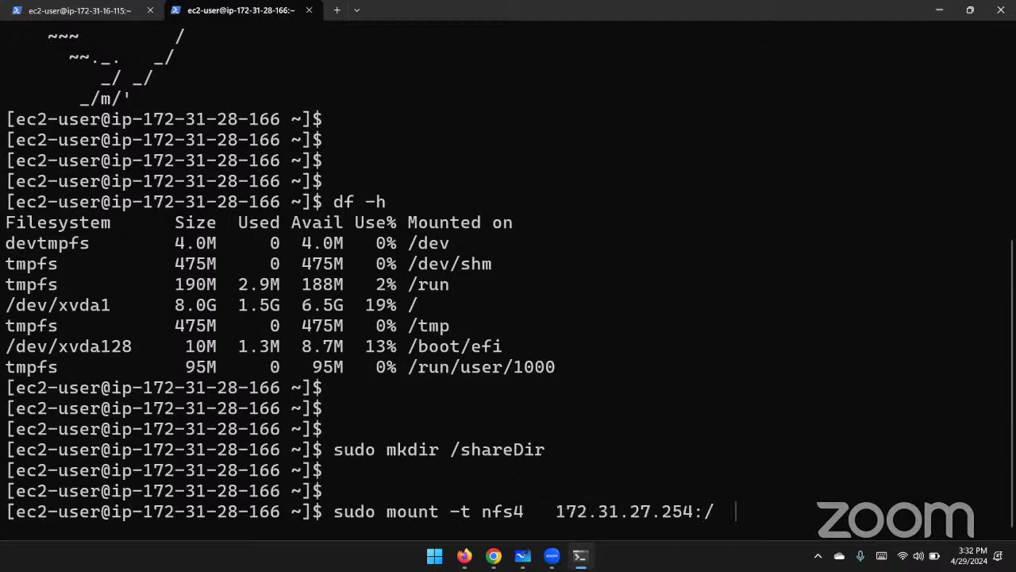
pyautogui.write(' /shareDir/')
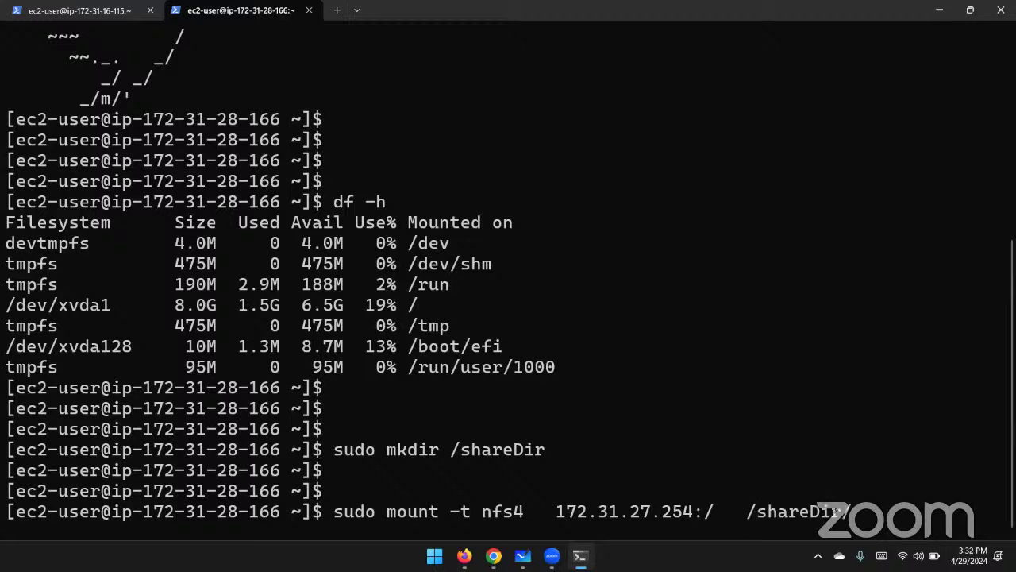
pyautogui.press('Return')
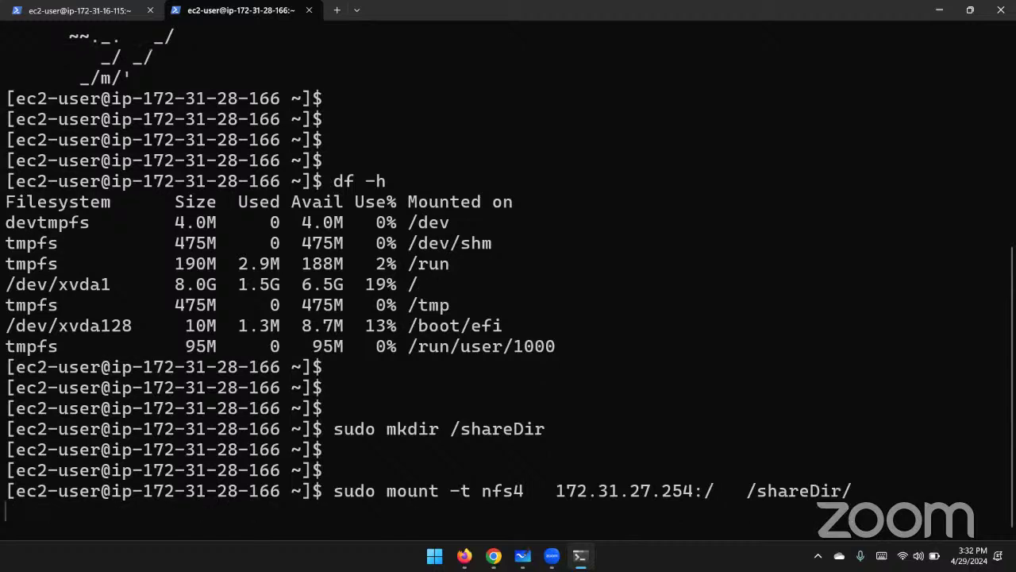
pyautogui.press('Return')
pyautogui.press('Return')
pyautogui.press('Return')
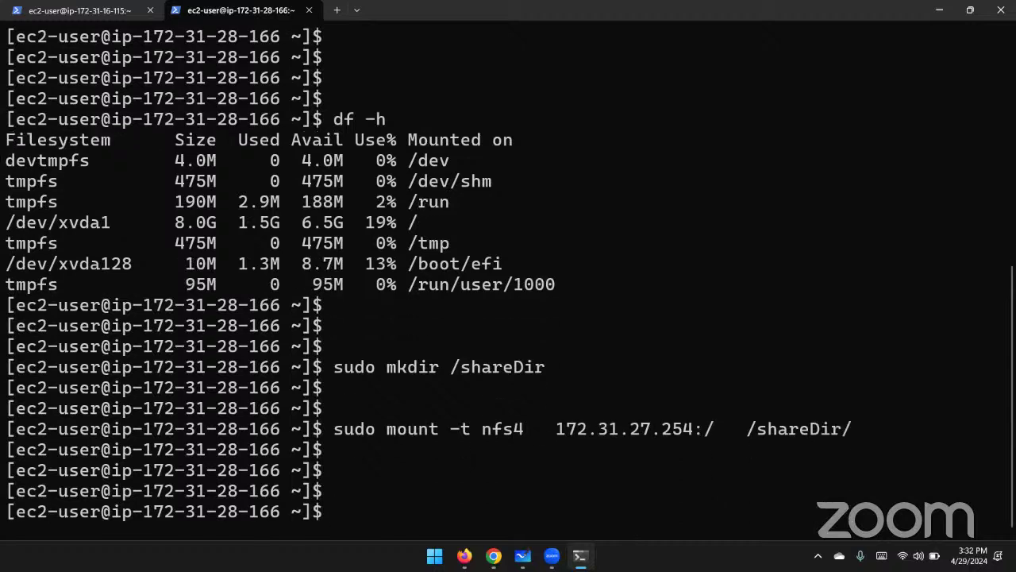
# Step: List the mounted file systems on Ins2 with df -h and inspect the /shareDir entry
pyautogui.write('df -h')
pyautogui.press('Return')
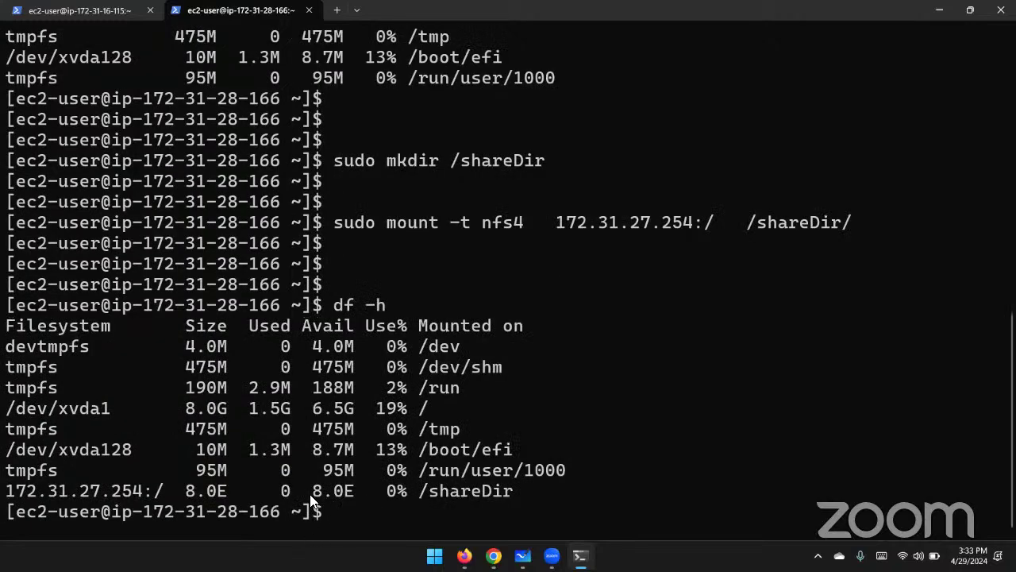
pyautogui.moveTo(302, 491); pyautogui.dragTo(347, 491)
pyautogui.click(621, 460)
# Step: Change into /shareDir/ on Ins2 and list its contents with ls
pyautogui.write('cd sh')
pyautogui.press('BackSpace')
pyautogui.press('BackSpace')
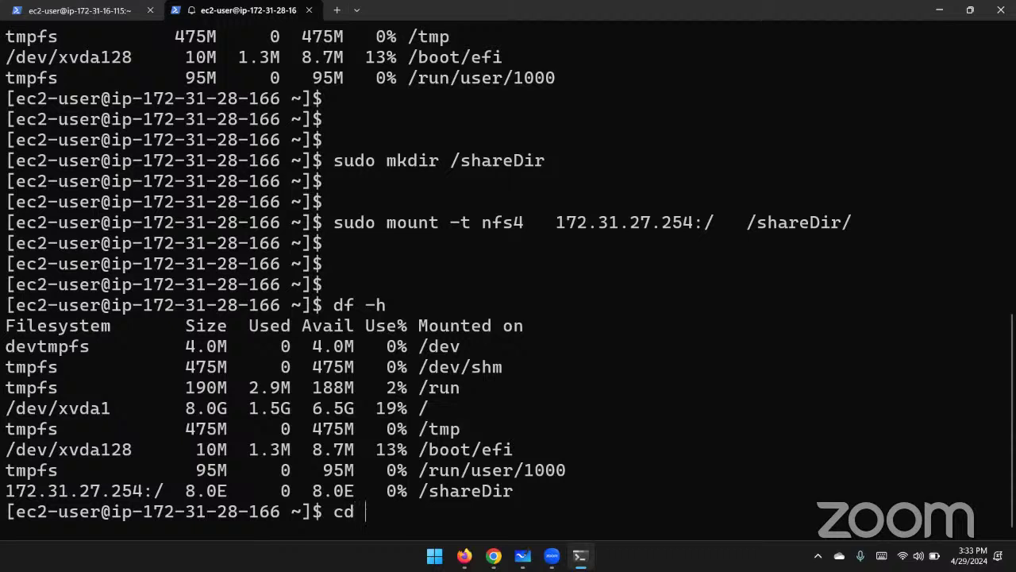
pyautogui.write('/sh')
pyautogui.press('Tab')
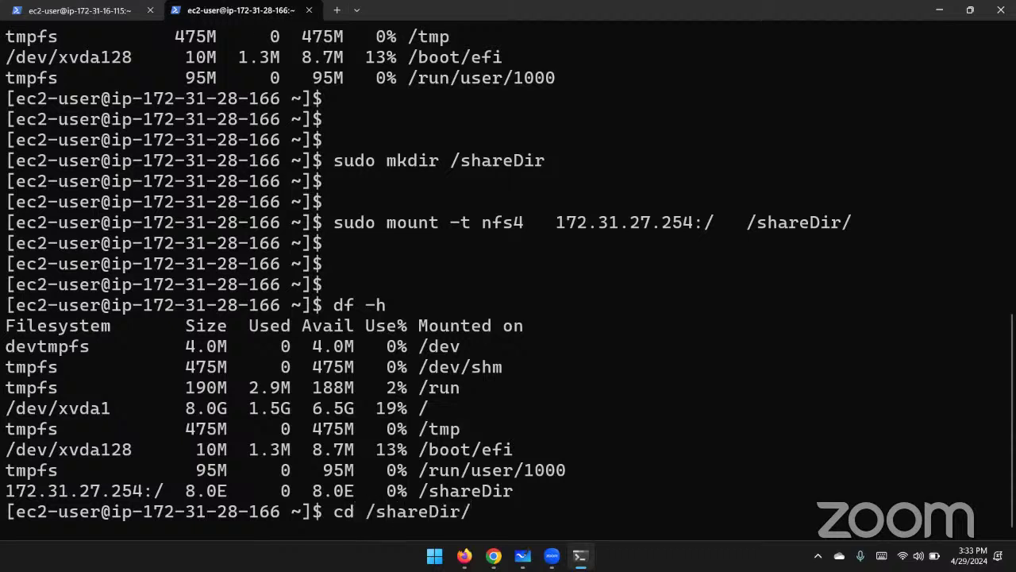
pyautogui.press('Return')
pyautogui.press('Return')
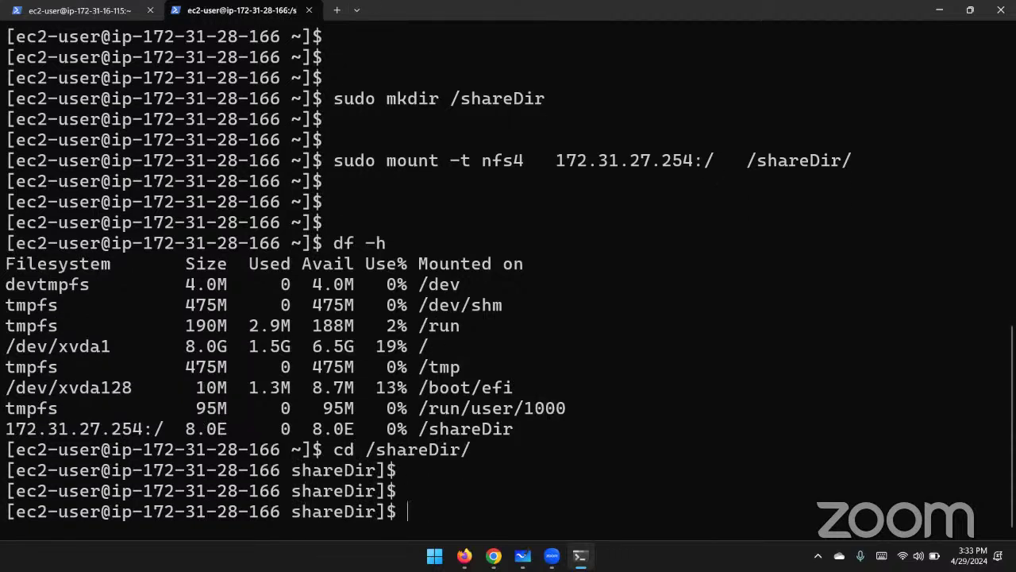
pyautogui.write('ls')
pyautogui.press('Return')
pyautogui.write('ls')
pyautogui.press('Return')
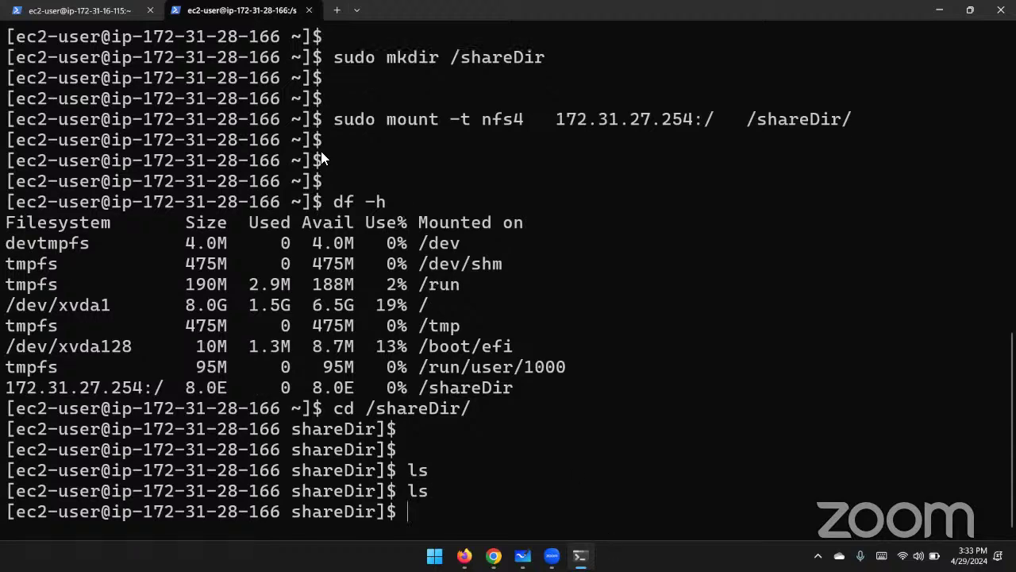
# Step: Switch to the Ins1 session, change into /data1/ and list its contents with ls
pyautogui.click(127, 13)
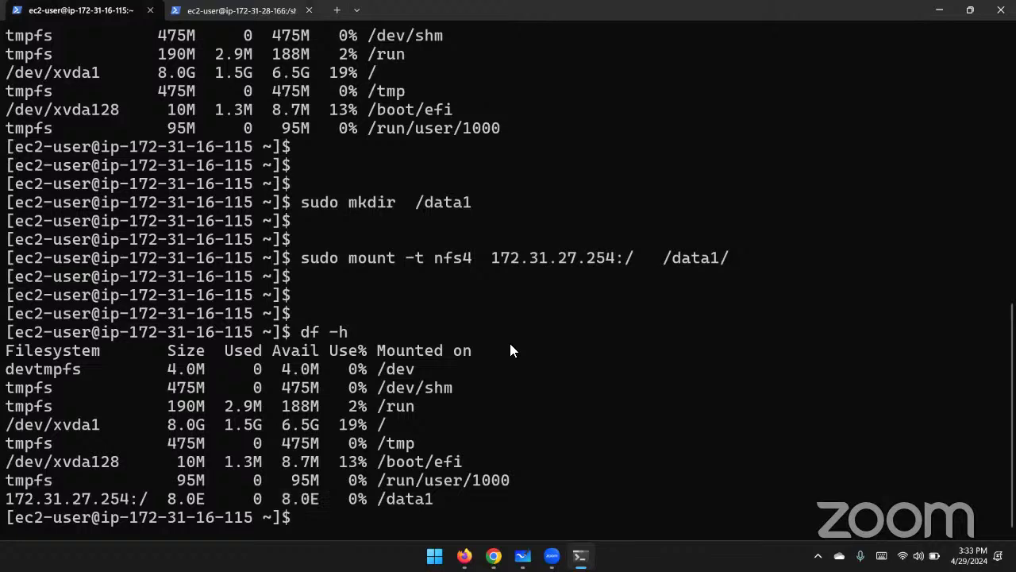
pyautogui.press('Return')
pyautogui.press('Return')
pyautogui.press('Return')
pyautogui.press('Return')
pyautogui.write('cd ')
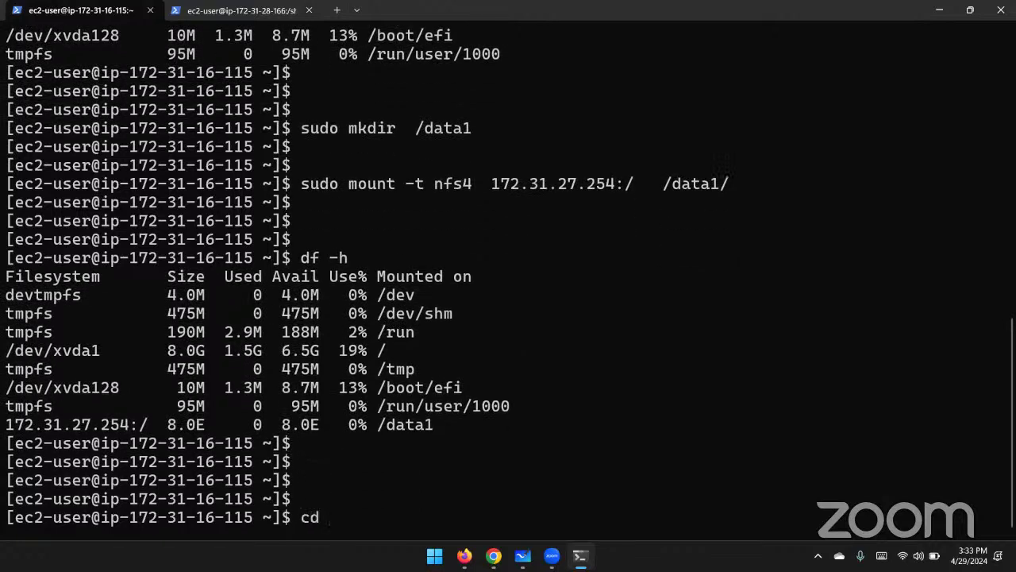
pyautogui.write('/data1/')
pyautogui.press('Return')
pyautogui.press('Return')
pyautogui.write('ls')
pyautogui.press('Return')
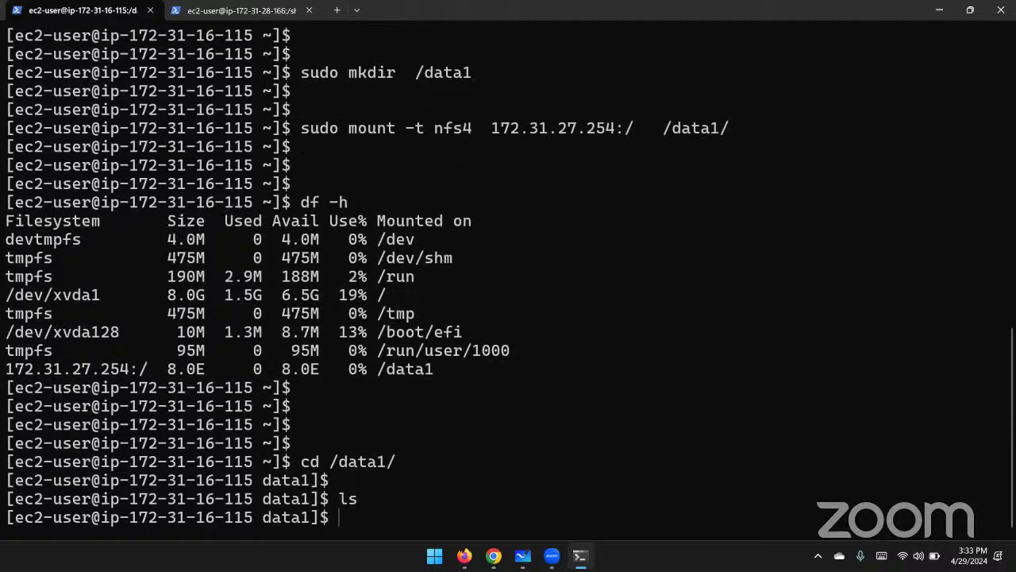
pyautogui.press('Return')
pyautogui.press('Return')
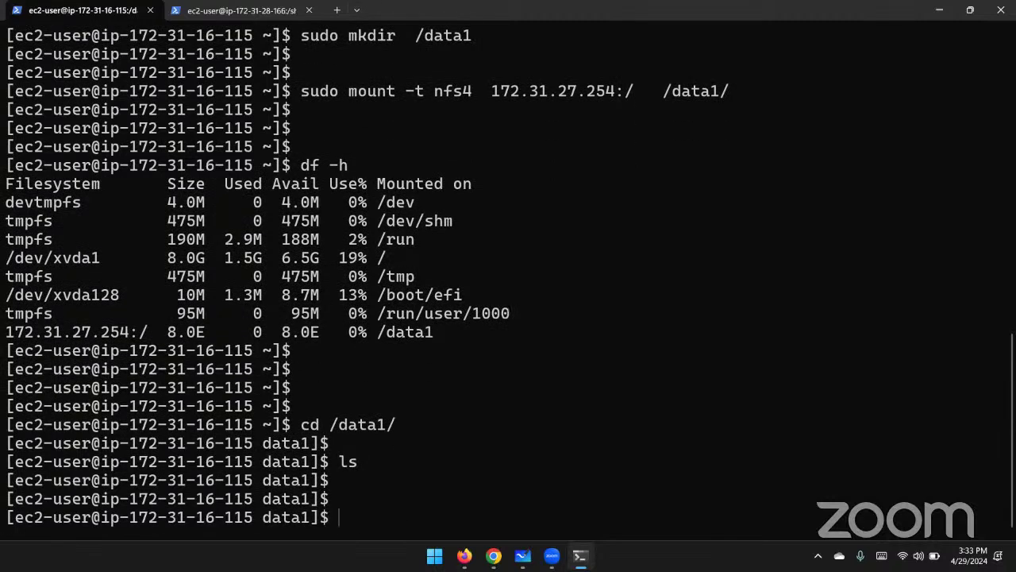
# Step: Open a new file f1.txt in /data1 on Ins1 with sudo nano f1.txt
pyautogui.write('sudo nano')
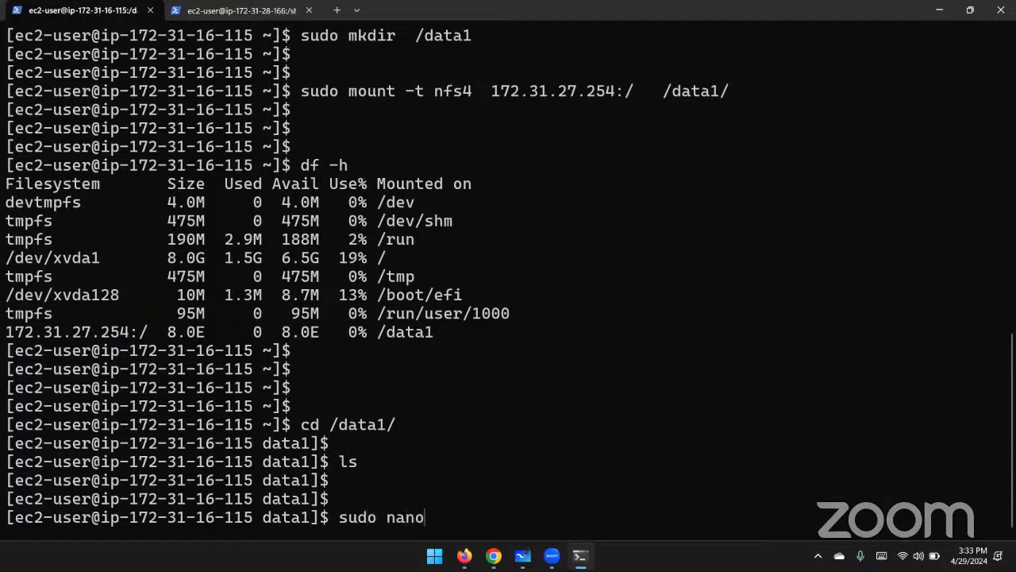
pyautogui.write(' f1.tct')
pyautogui.press('BackSpace')
pyautogui.press('BackSpace')
pyautogui.write('xt')
pyautogui.press('Return')
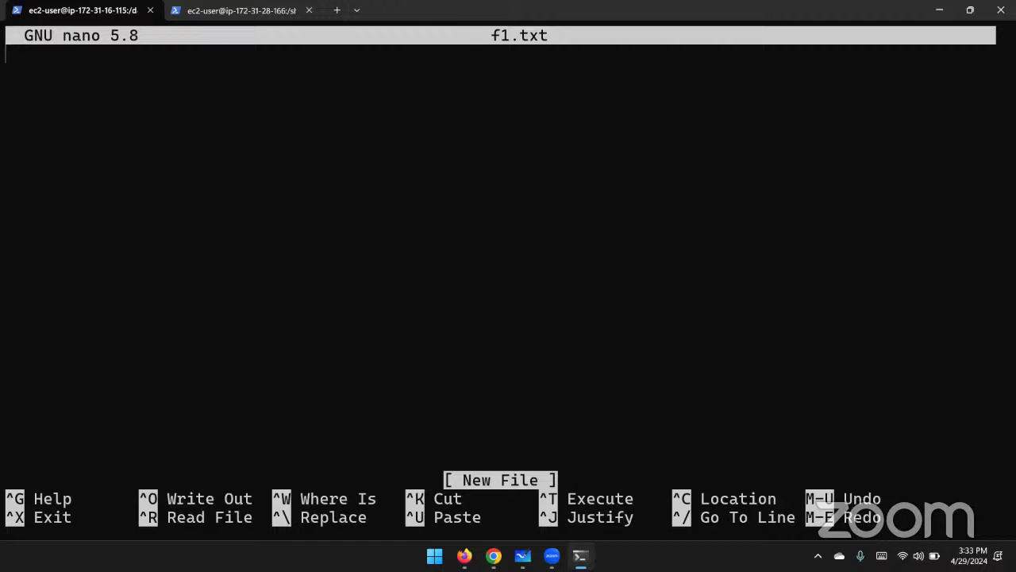
# Step: Enter the line "This is instance1.............." in f1.txt, save it and exit nano
pyautogui.write('This ')
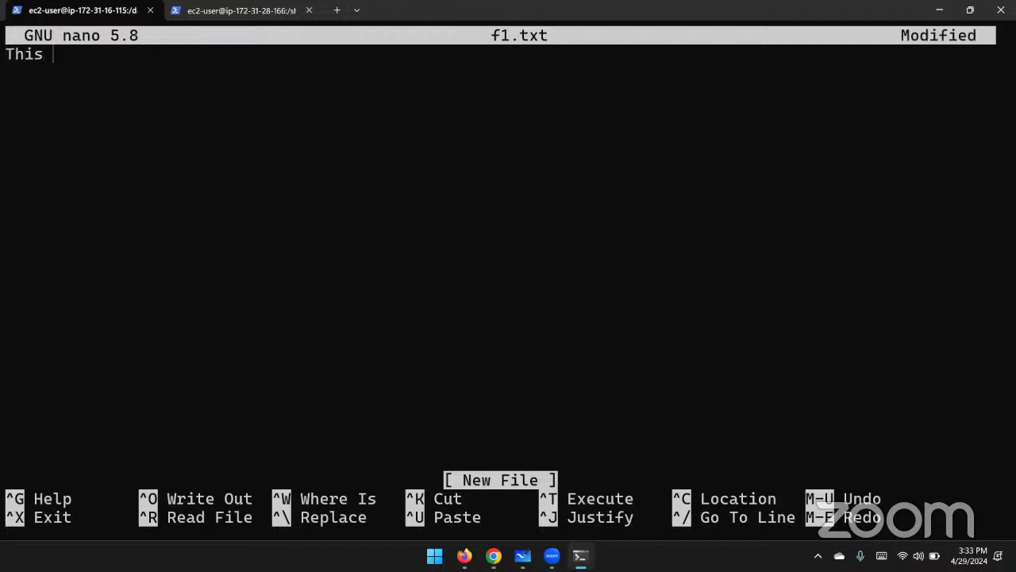
pyautogui.write('is instanc')
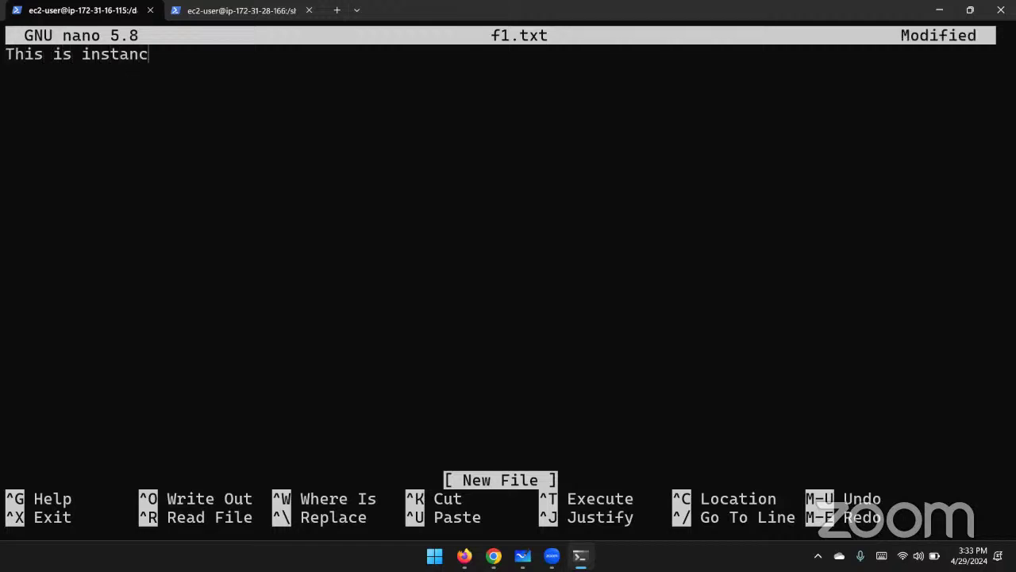
pyautogui.write('e1..............')
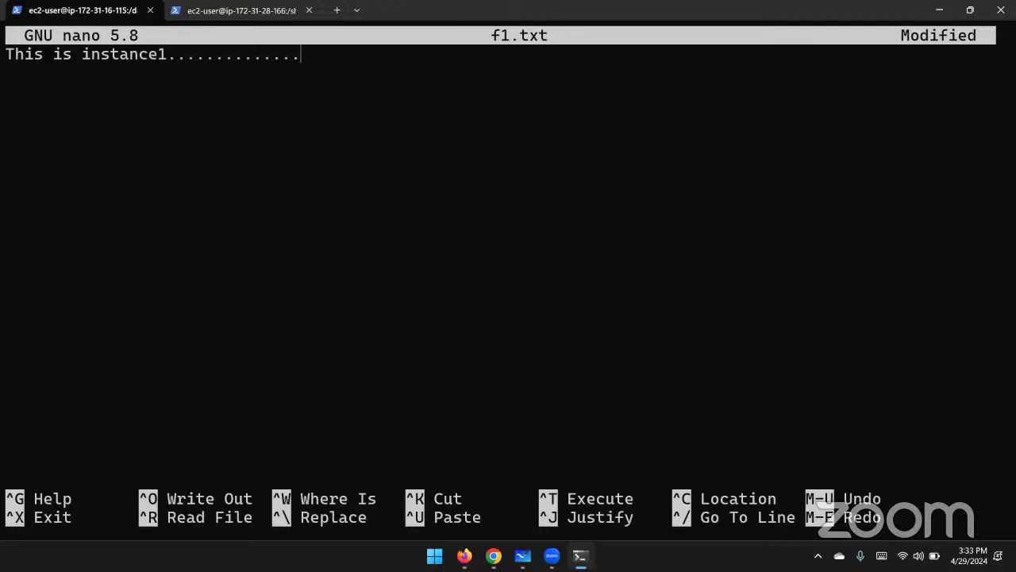
pyautogui.hotkey('ctrl', 's')
pyautogui.hotkey('ctrl', 'x')
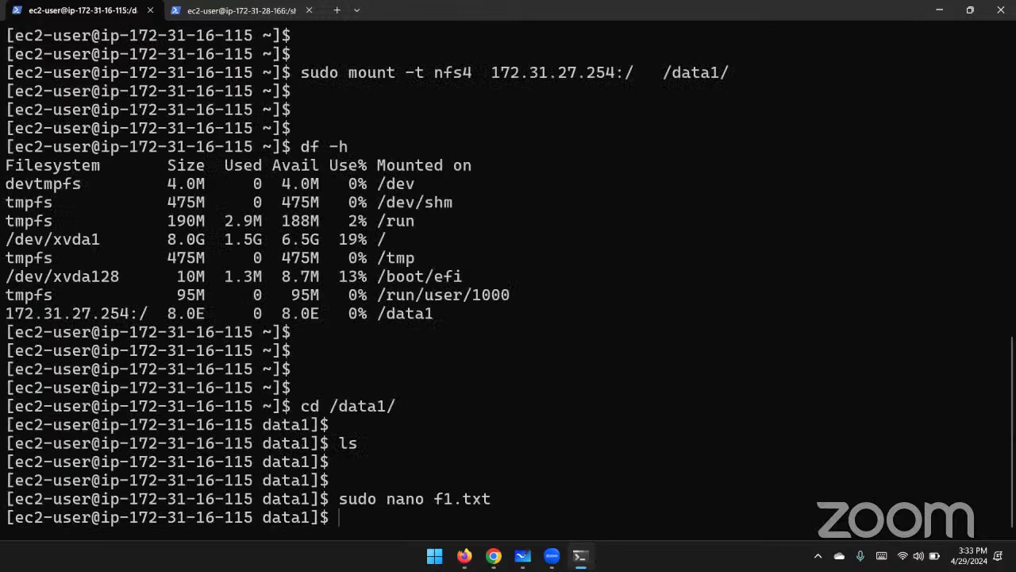
pyautogui.press('Return')
pyautogui.press('Return')
pyautogui.press('Return')
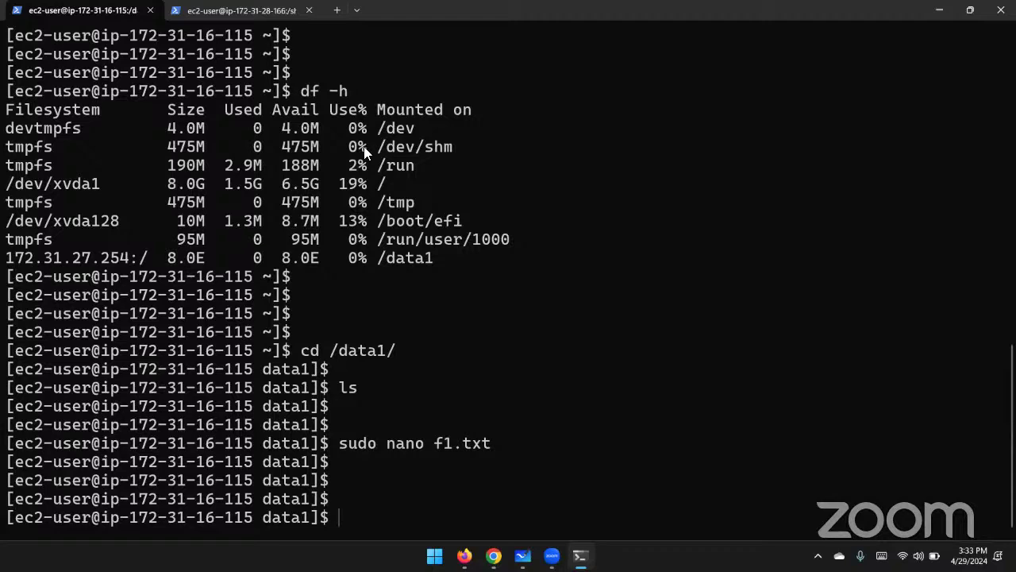
# Step: Switch to the Ins2 session, list /shareDir with ls and show the shared file's content with cat f1.txt
pyautogui.click(238, 11)
pyautogui.press('Return')
pyautogui.press('Return')
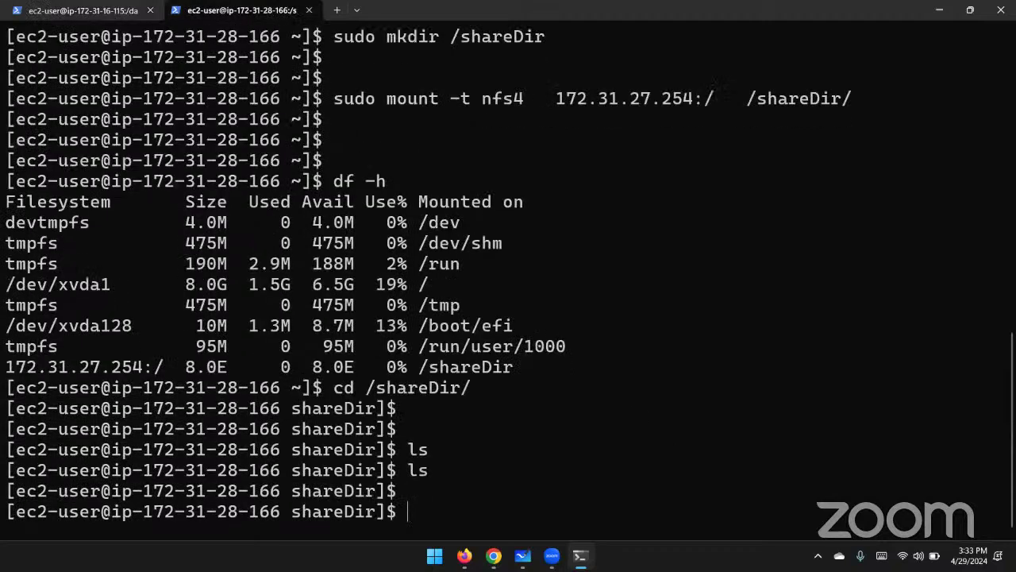
pyautogui.write('ls')
pyautogui.press('Return')
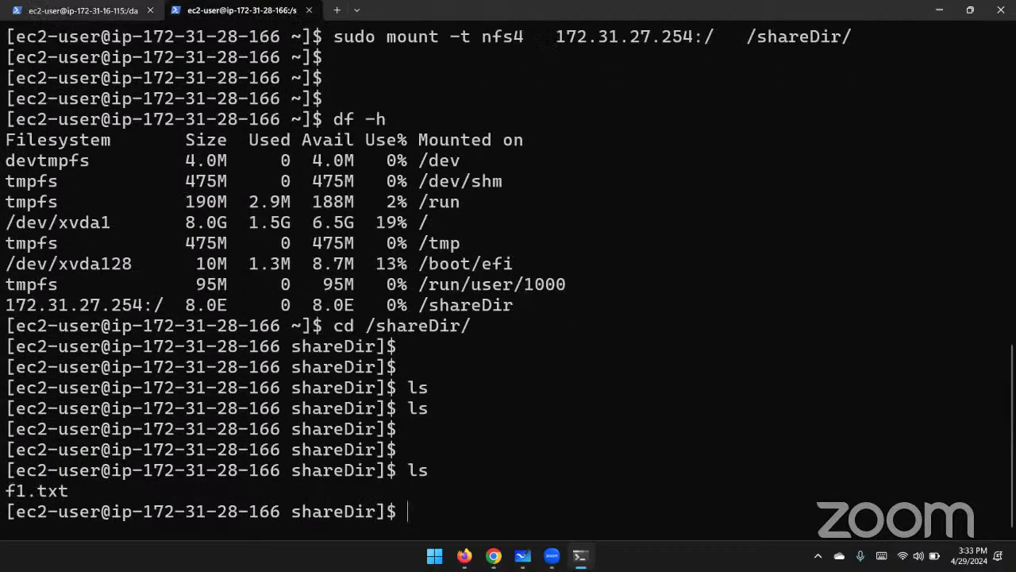
pyautogui.write('cat f1.txt')
pyautogui.press('Return')
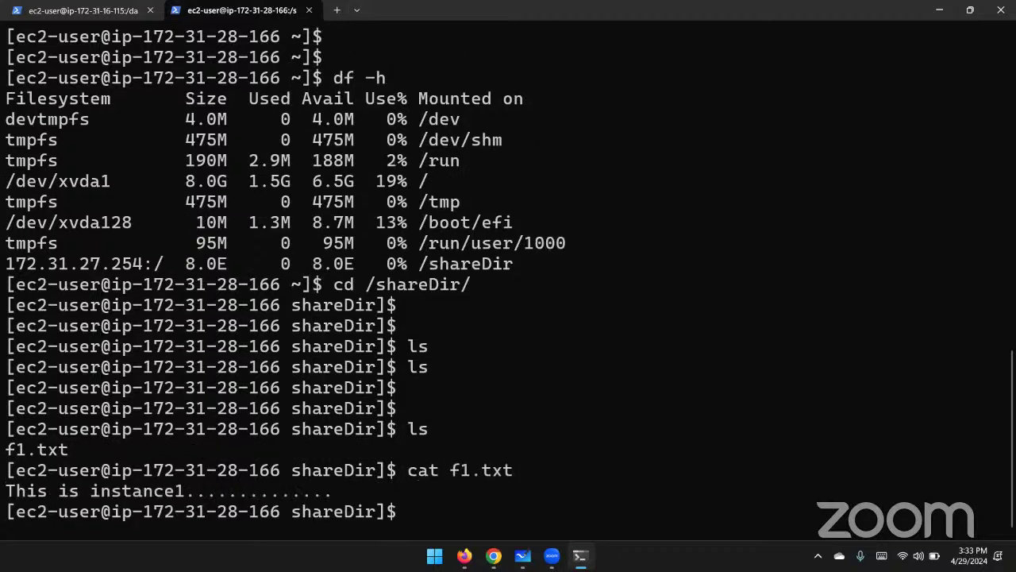
pyautogui.doubleClick(114, 492)
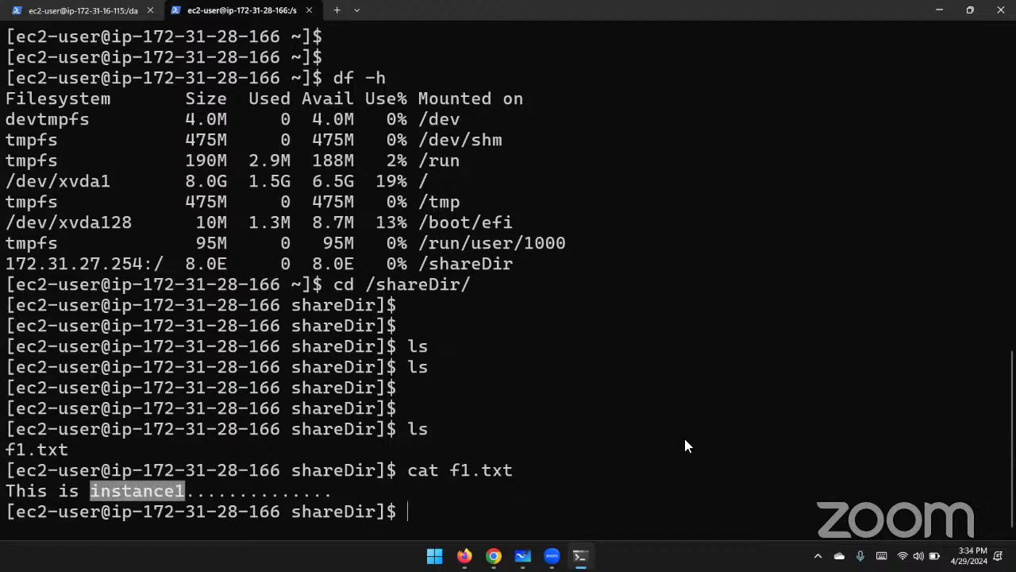
# Step: Open f1.txt on Ins2 with sudo nano f1.txt and add the second line "This is edited on Ins2"
pyautogui.write('sudo nan')
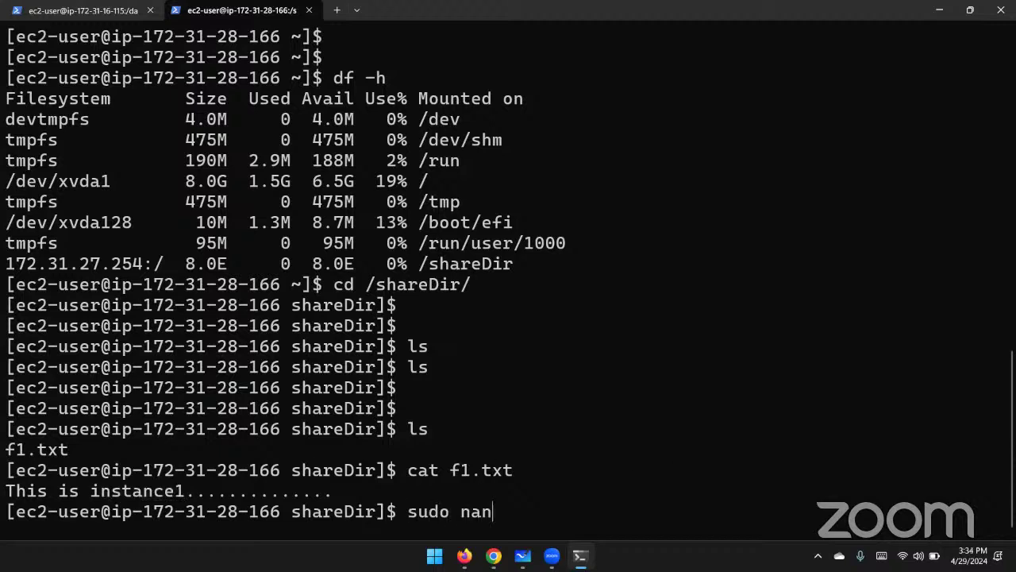
pyautogui.write('o f1.txt')
pyautogui.press('Return')
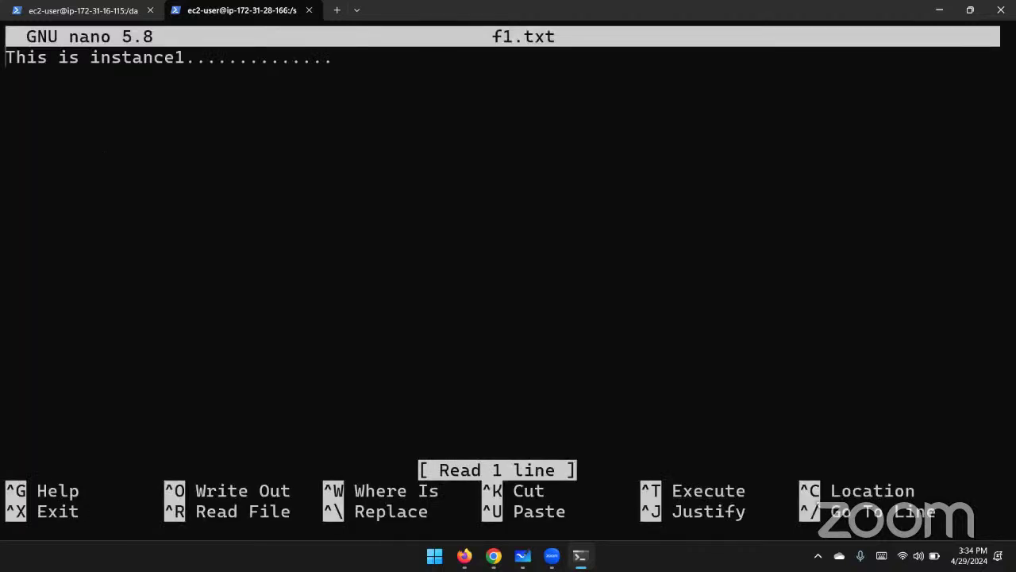
pyautogui.press('Down')
pyautogui.write('This')
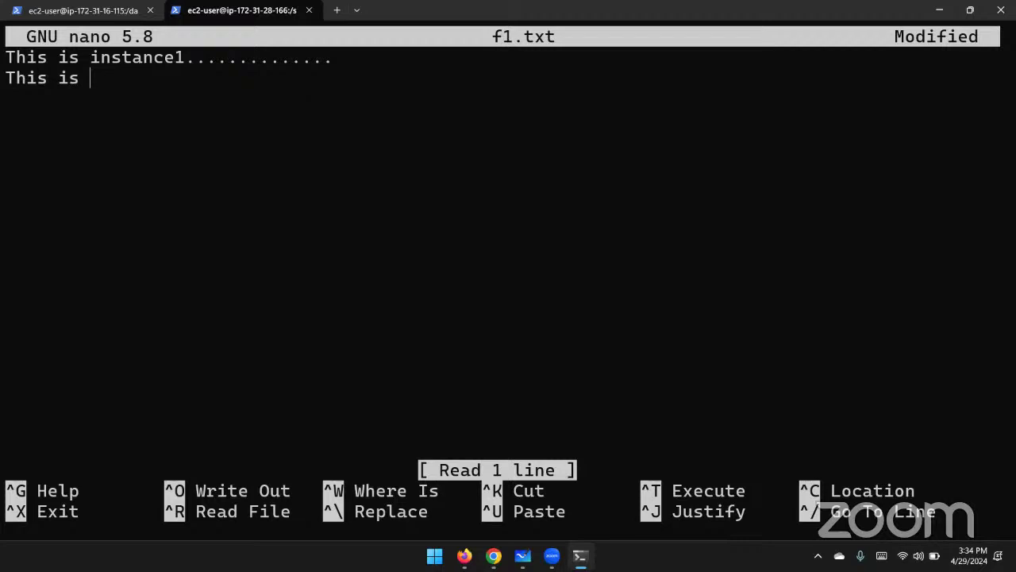
pyautogui.write('edited ')
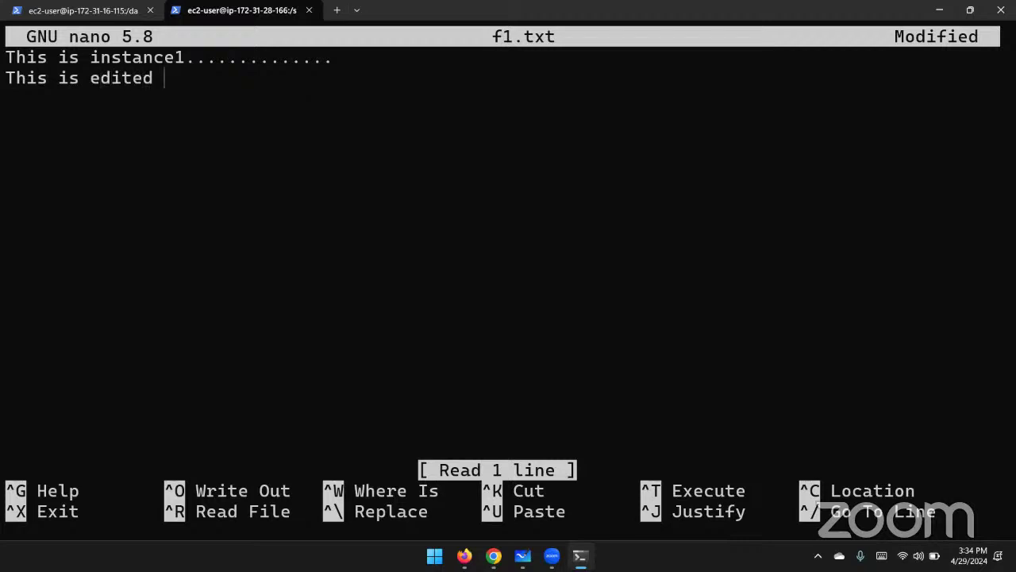
pyautogui.write('i')
pyautogui.press('BackSpace')
pyautogui.write('on U')
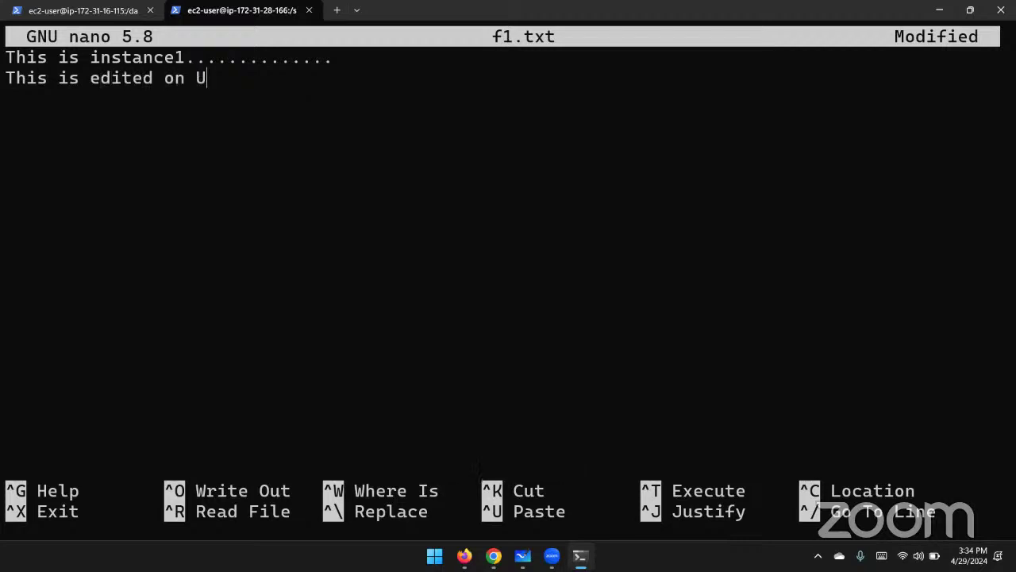
pyautogui.press('BackSpace')
pyautogui.write('Ins2')
# Step: Save the edited f1.txt on Ins2 and exit nano
pyautogui.hotkey('ctrl', 'o')
pyautogui.press('Return')
pyautogui.hotkey('ctrl', 'x')
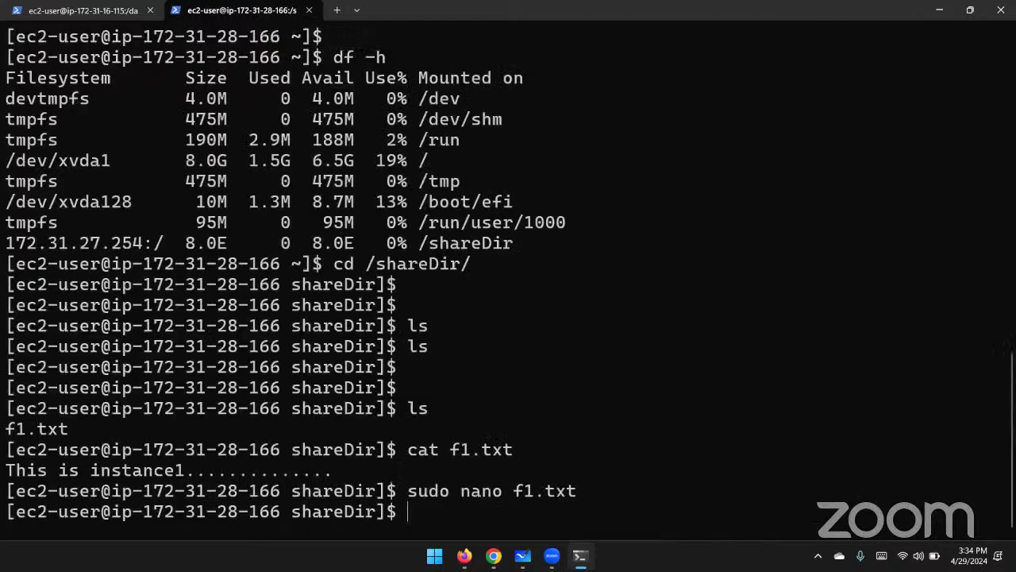
pyautogui.press('Return')
pyautogui.press('Return')
pyautogui.press('Return')
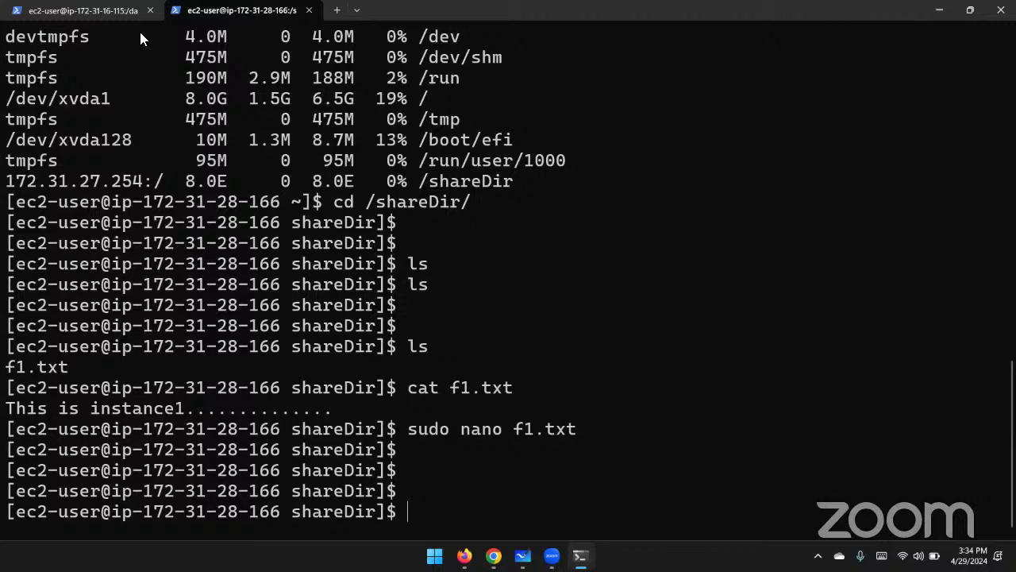
# Step: Switch to the Ins1 session and show the shared file's content with cat f1.txt
pyautogui.click(65, 19)
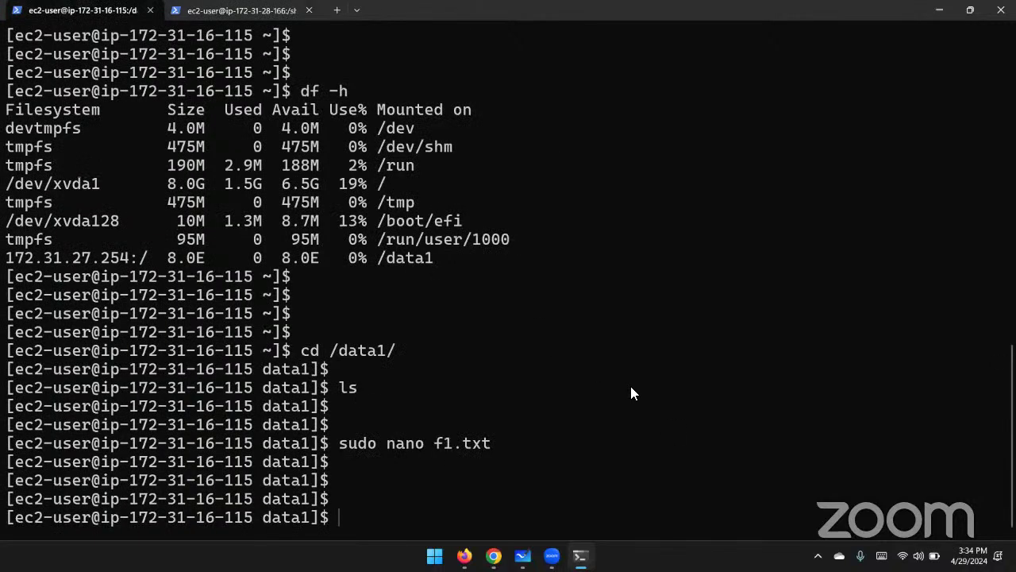
pyautogui.write('cat f1.txt')
pyautogui.press('Return')
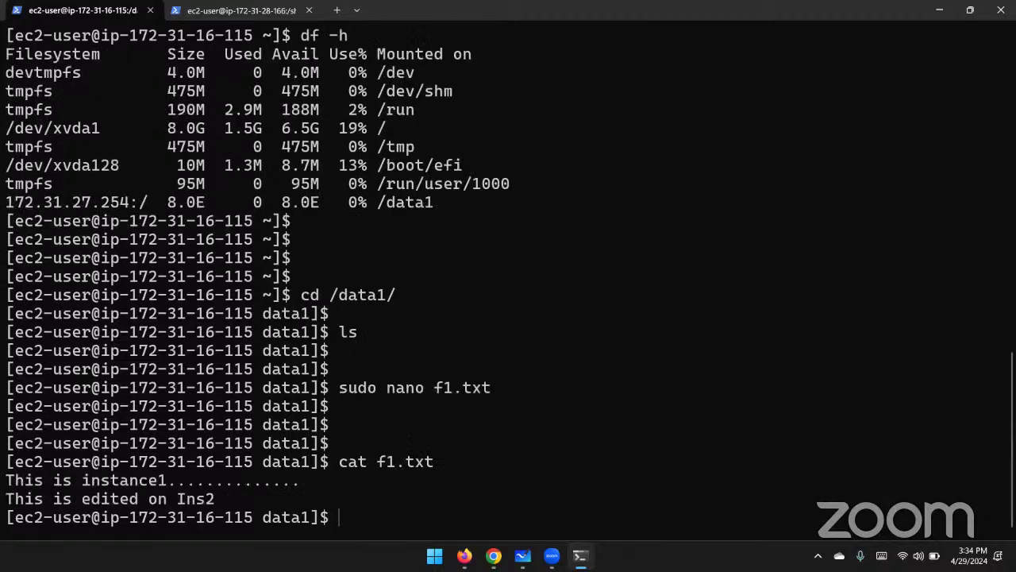
pyautogui.press('Return')
pyautogui.press('Return')
pyautogui.press('Return')
pyautogui.press('Return')
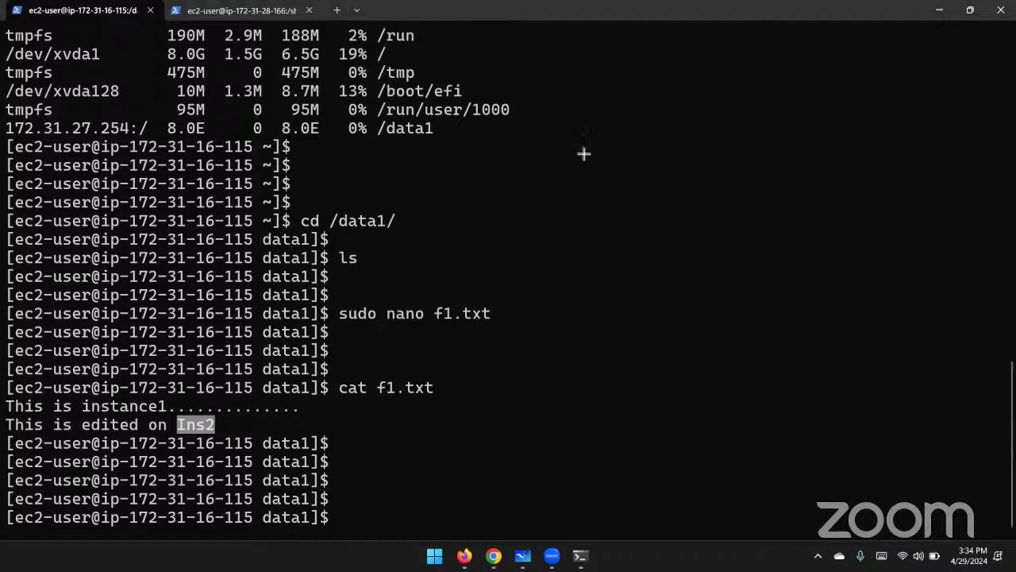
# Step: Annotate the screen with a large yellow rectangle labelled A containing two green boxes labelled ins1 and ins2
pyautogui.moveTo(607, 96); pyautogui.dragTo(945, 448)
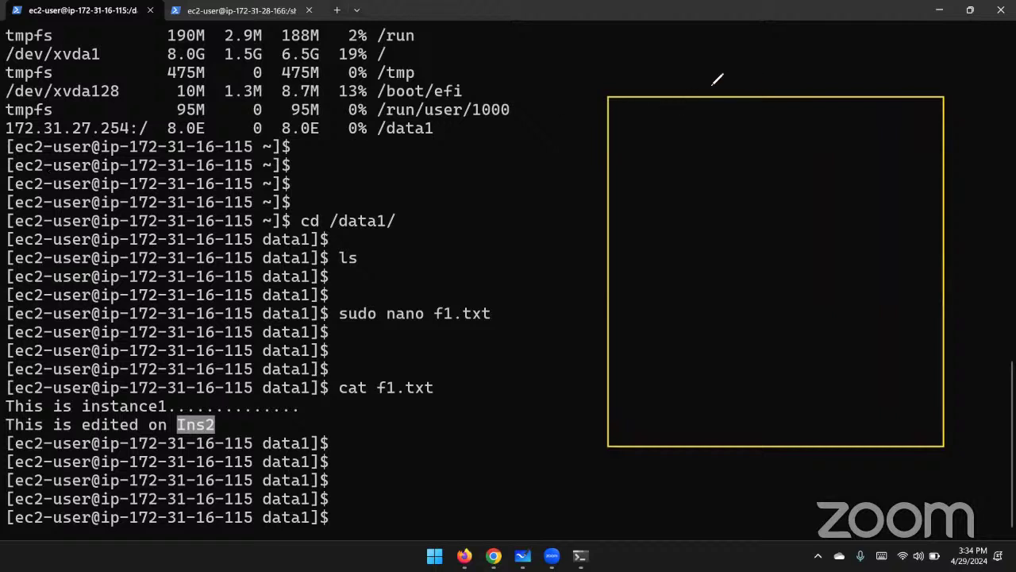
pyautogui.moveTo(725, 88)
pyautogui.mouseDown()
pyautogui.moveTo(742, 84)
pyautogui.moveTo(729, 82)
pyautogui.mouseUp()
pyautogui.moveTo(649, 169)
pyautogui.mouseDown()
pyautogui.moveTo(698, 167)
pyautogui.moveTo(647, 168)
pyautogui.moveTo(662, 154)
pyautogui.moveTo(704, 165)
pyautogui.mouseUp()
pyautogui.moveTo(811, 177)
pyautogui.mouseDown()
pyautogui.moveTo(811, 203)
pyautogui.moveTo(857, 175)
pyautogui.moveTo(839, 163)
pyautogui.moveTo(870, 174)
pyautogui.moveTo(805, 178)
pyautogui.mouseUp()
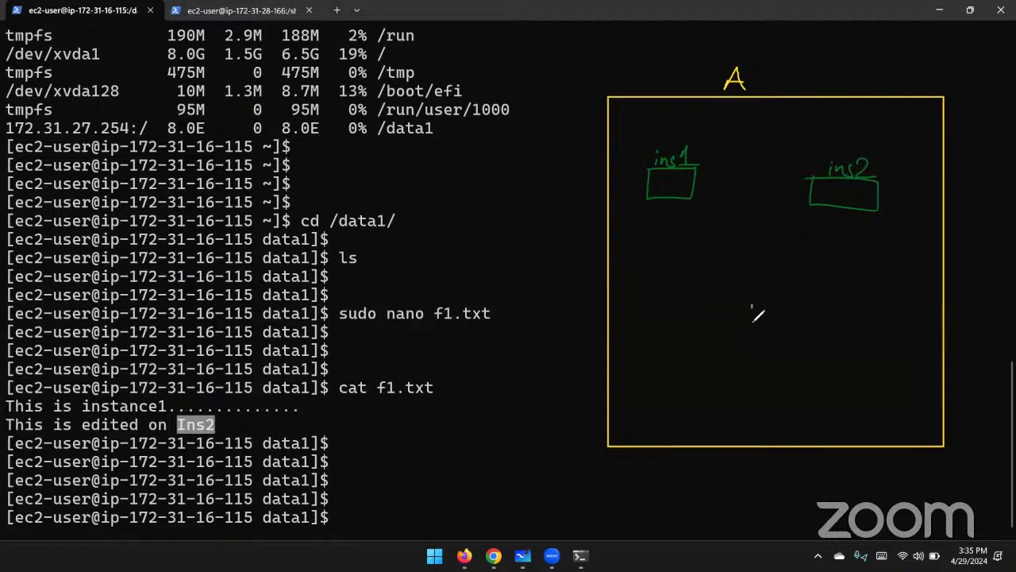
# Step: Draw a cyan box labelled EFS Share with arrows to ins1 and ins2, and clear all screen annotations
pyautogui.moveTo(750, 304)
pyautogui.mouseDown()
pyautogui.moveTo(825, 304)
pyautogui.moveTo(749, 302)
pyautogui.mouseUp()
pyautogui.moveTo(758, 358)
pyautogui.mouseDown()
pyautogui.moveTo(757, 374)
pyautogui.moveTo(789, 365)
pyautogui.moveTo(791, 374)
pyautogui.moveTo(883, 379)
pyautogui.mouseUp()
pyautogui.moveTo(790, 299)
pyautogui.mouseDown()
pyautogui.moveTo(843, 222)
pyautogui.moveTo(857, 240)
pyautogui.mouseUp()
pyautogui.moveTo(764, 298)
pyautogui.mouseDown()
pyautogui.moveTo(680, 208)
pyautogui.moveTo(700, 231)
pyautogui.mouseUp()
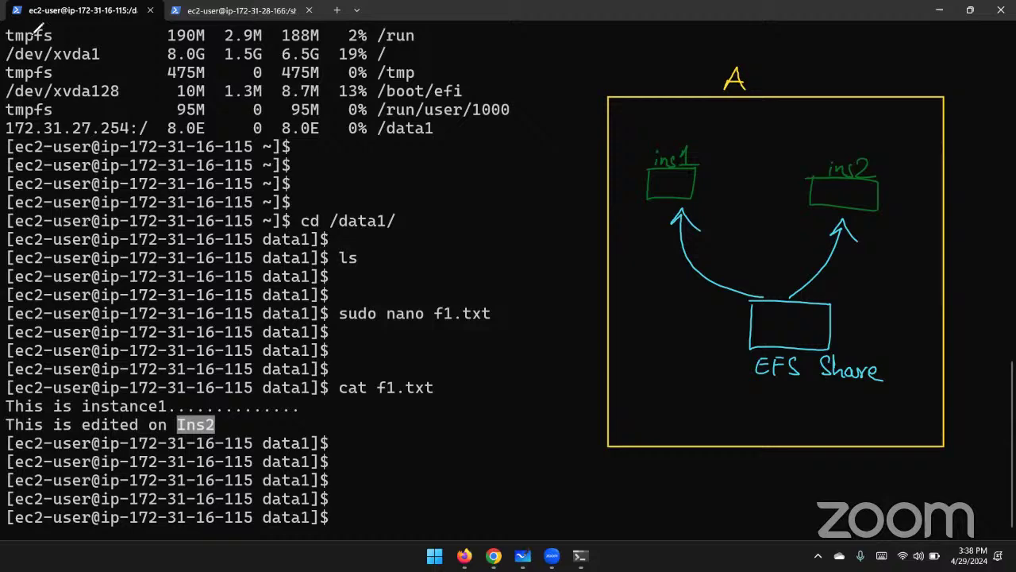
pyautogui.press('e')
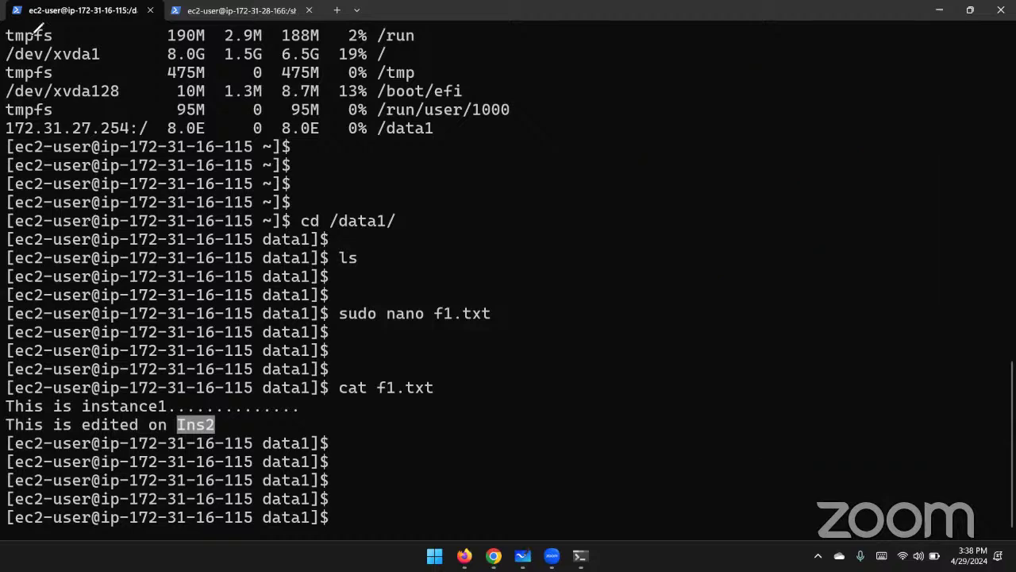
# Step: Switch to the AWS console in Chrome and delete the share1 file system, confirming with its ID fs-0e0f2fd8f8ac03cc3
pyautogui.click(494, 556)
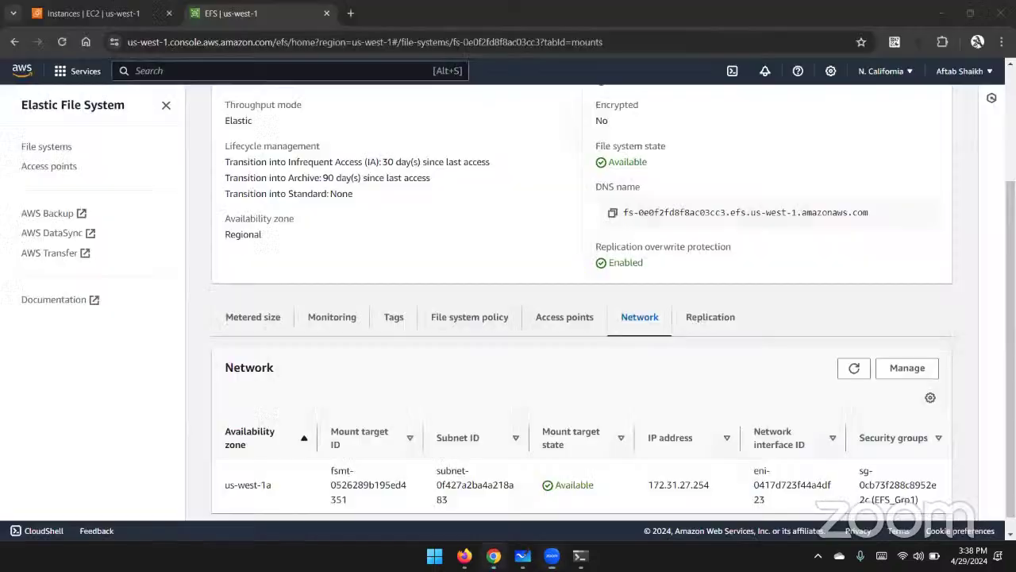
pyautogui.scroll(2, 457, 142)
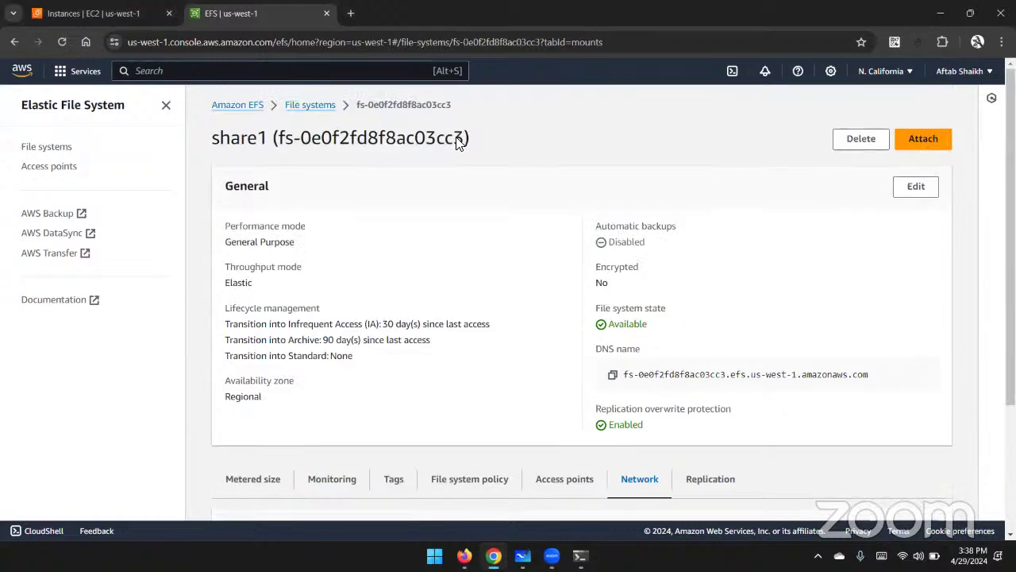
pyautogui.click(857, 143)
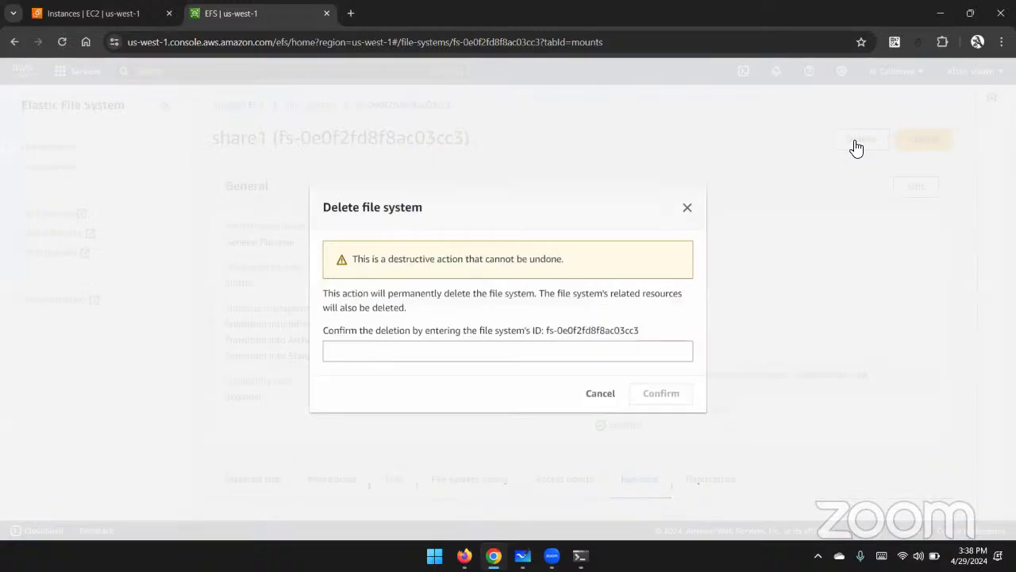
pyautogui.moveTo(547, 335); pyautogui.dragTo(637, 336)
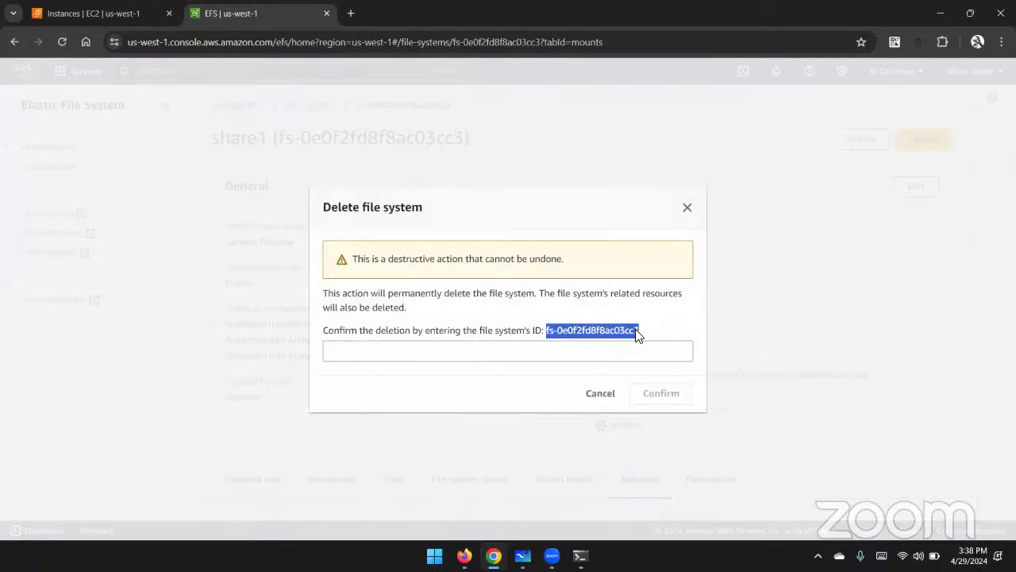
pyautogui.click(599, 369)
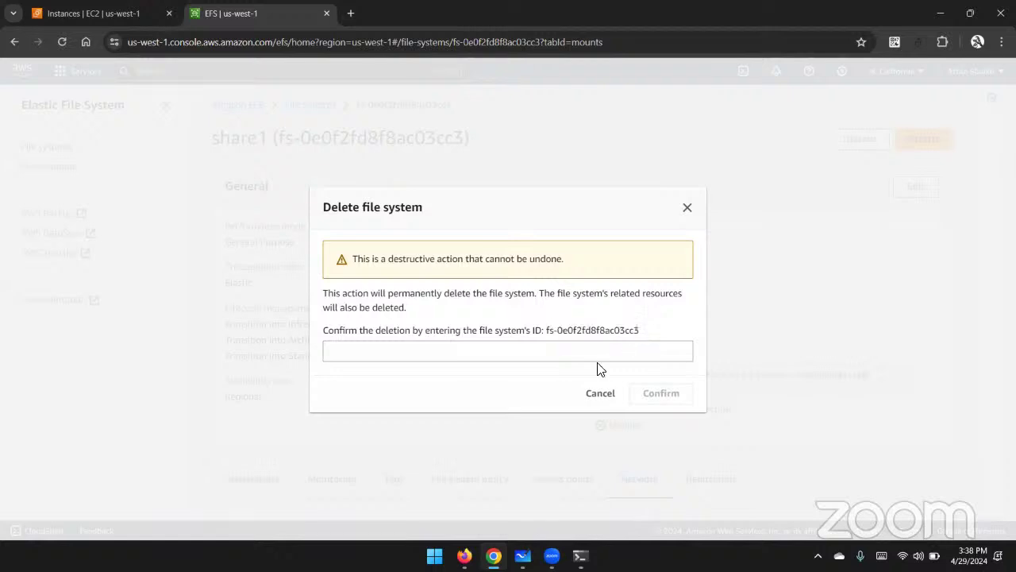
pyautogui.click(595, 354)
pyautogui.hotkey('ctrl', 'v')
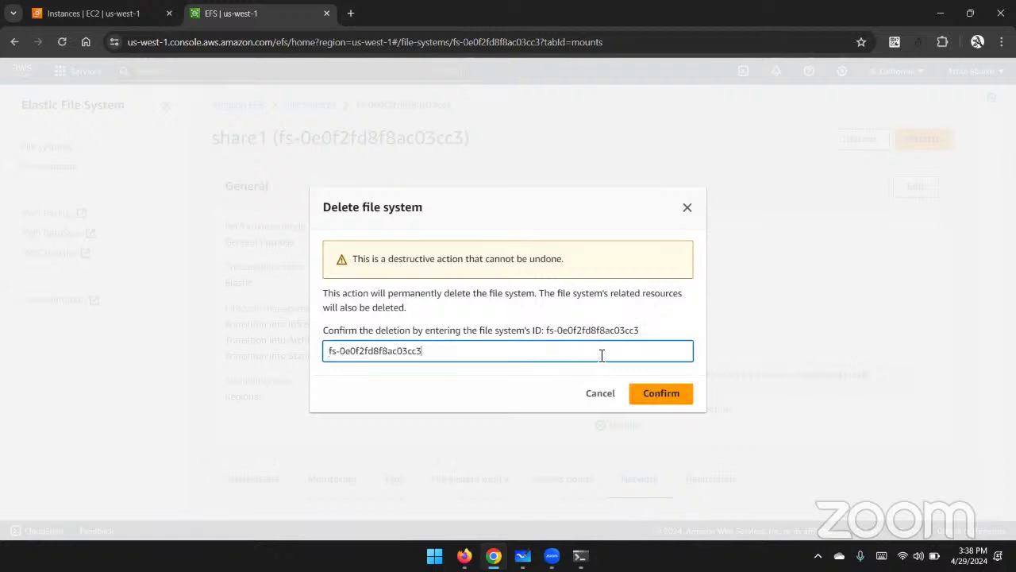
pyautogui.click(667, 392)
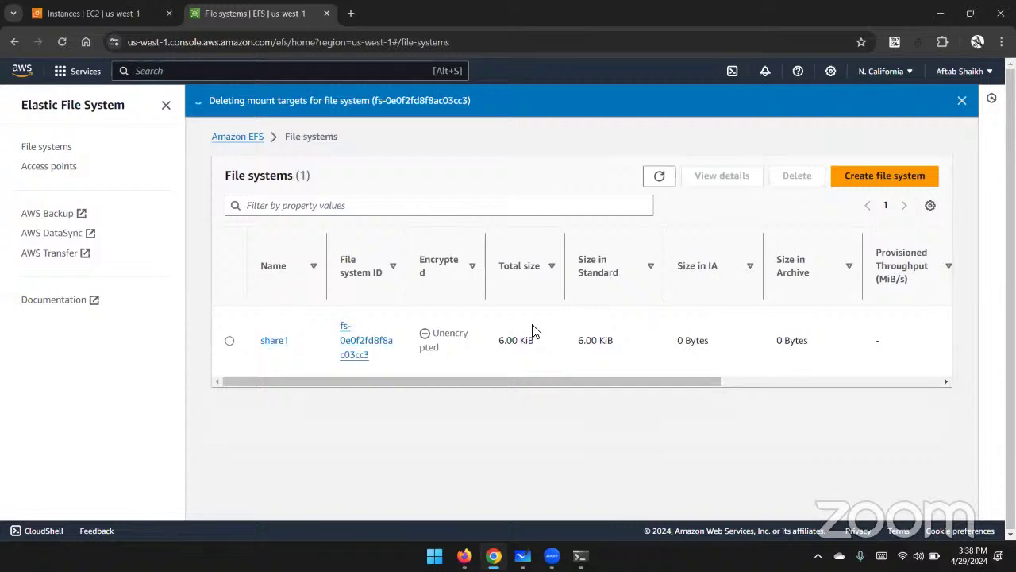
# Step: Terminate the EC2 instances Ins1 and Ins2 together, and check the EFS file systems list for share1's deletion
pyautogui.click(99, 14)
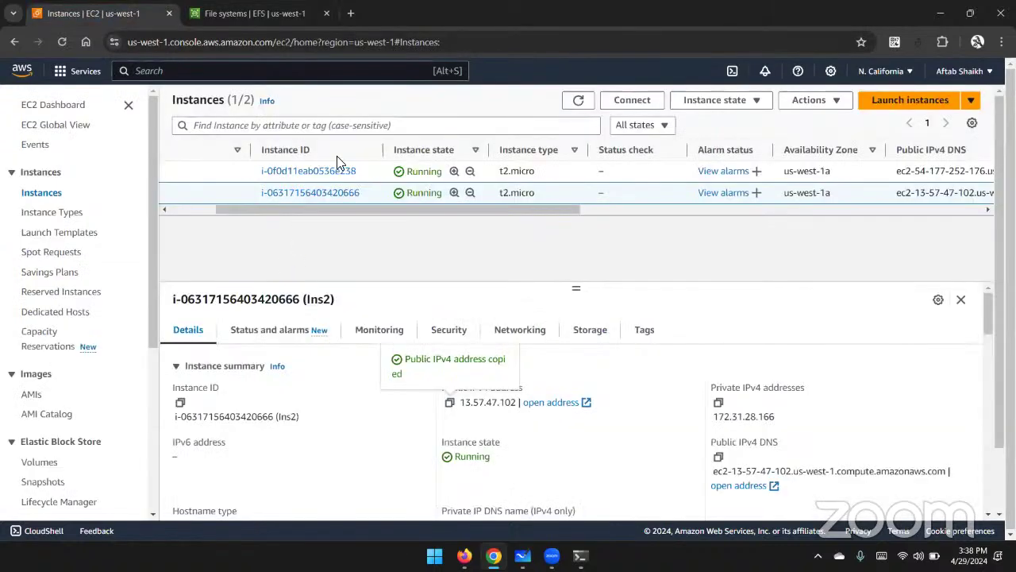
pyautogui.hscroll(-5, 337, 155)
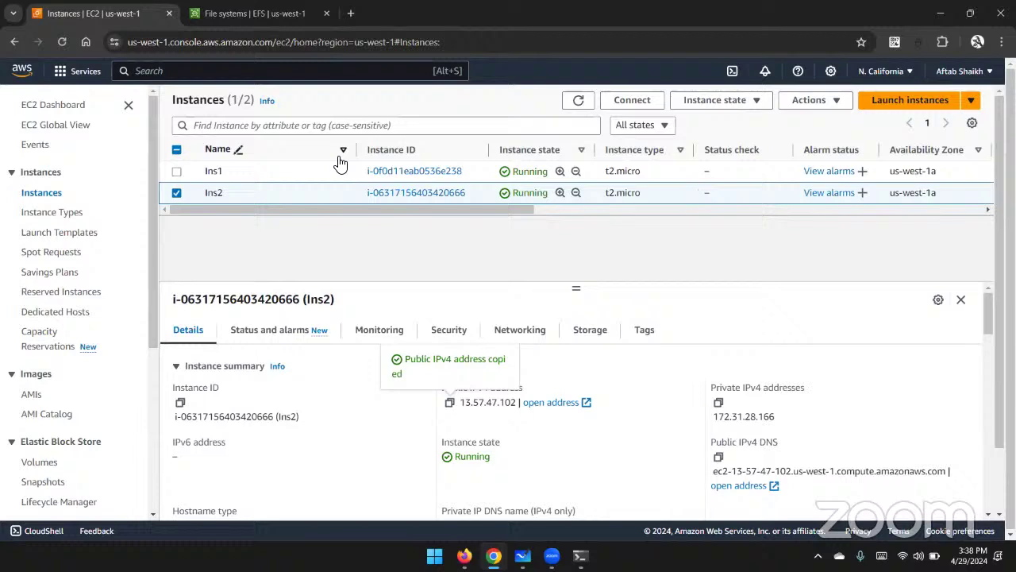
pyautogui.click(177, 171)
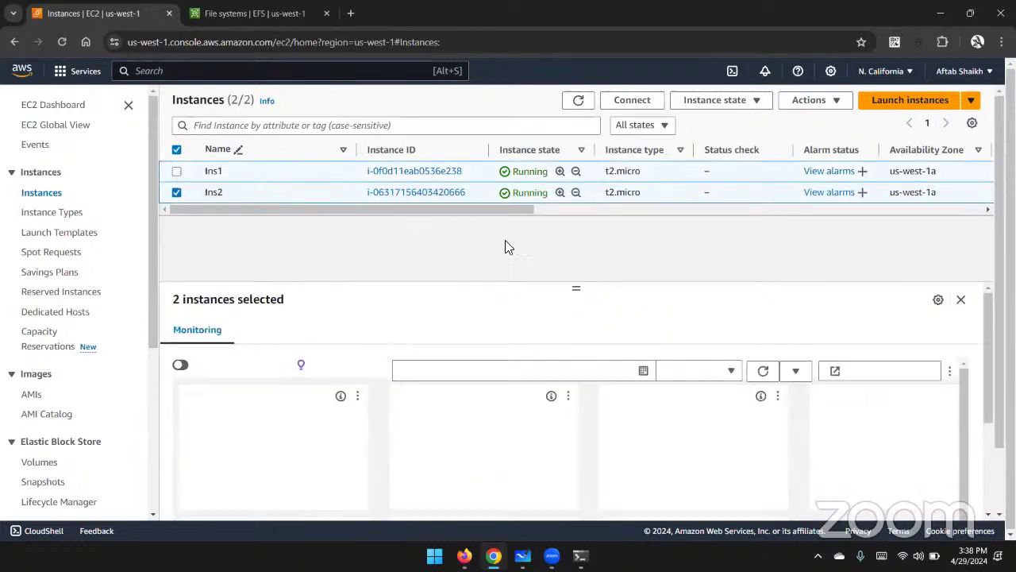
pyautogui.click(731, 99)
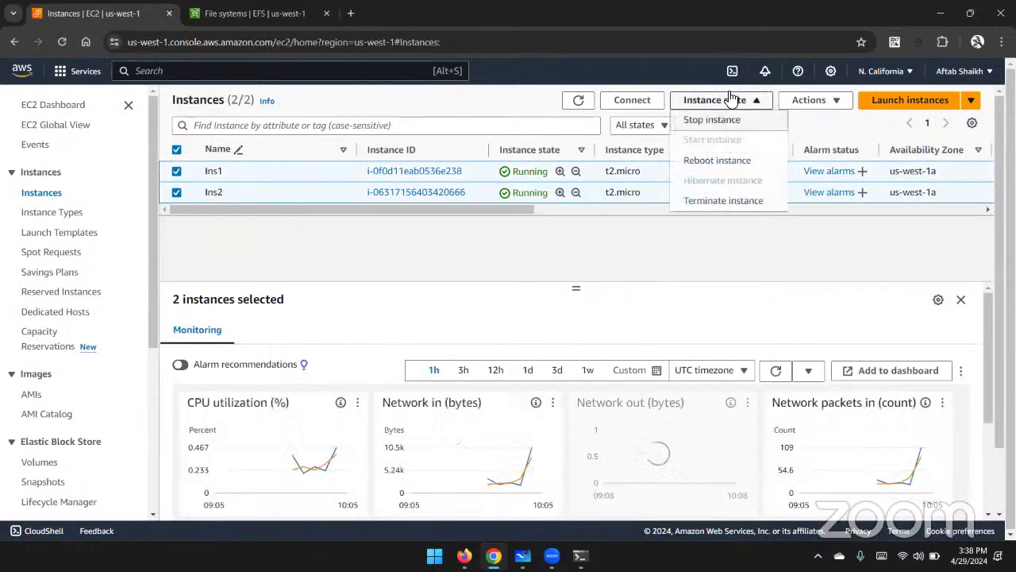
pyautogui.click(723, 203)
pyautogui.click(791, 429)
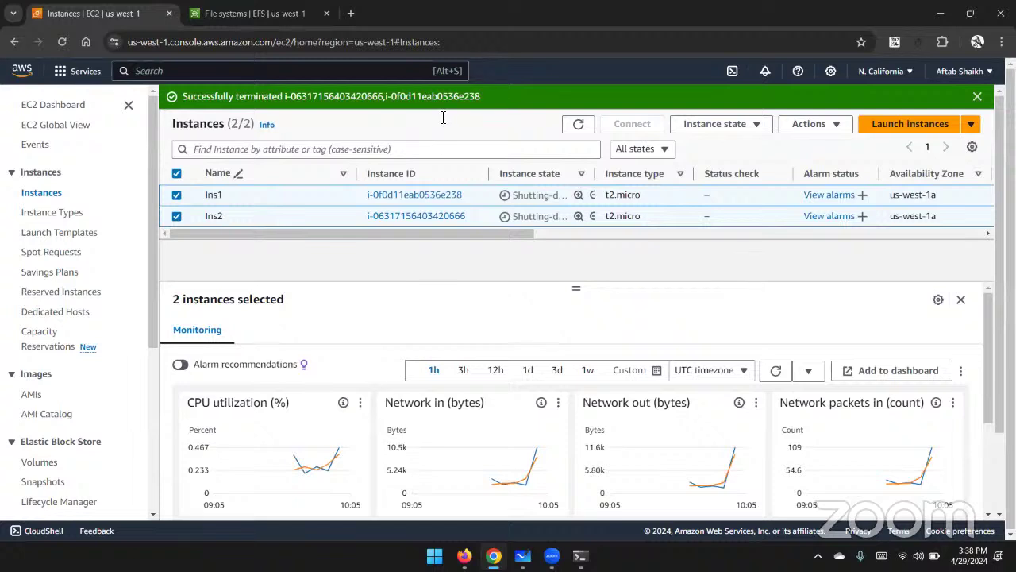
pyautogui.click(252, 14)
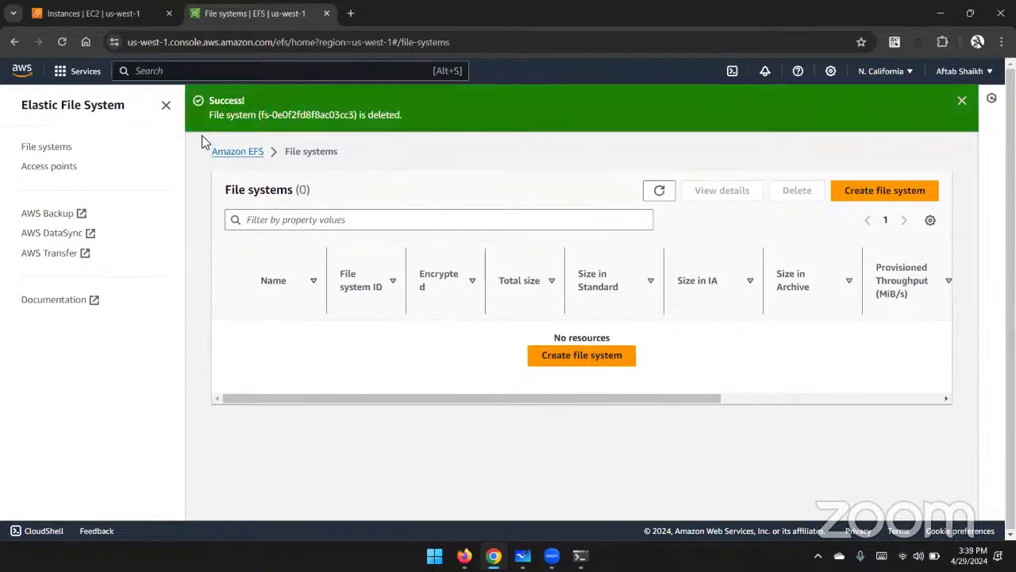
pyautogui.click(109, 24)
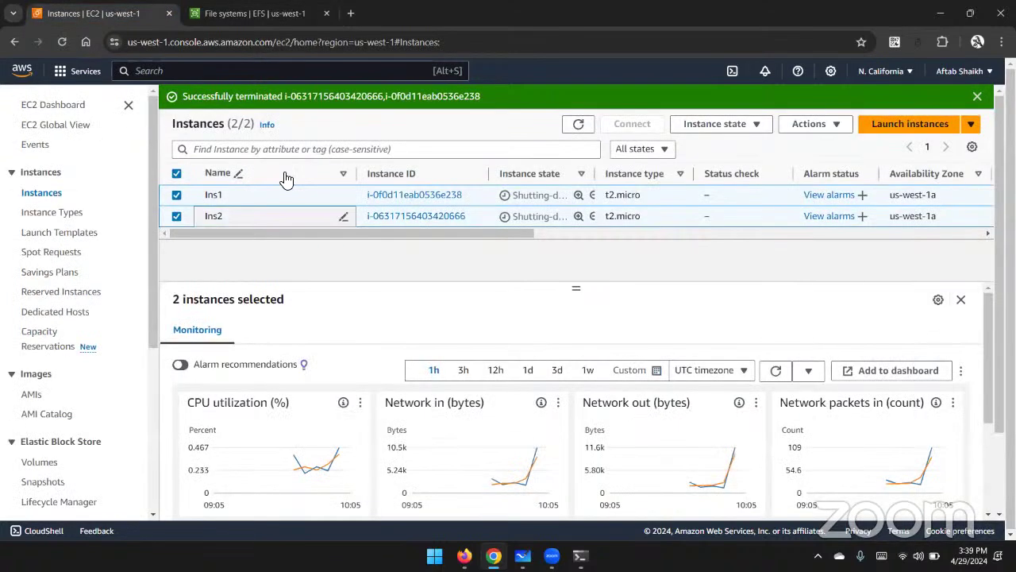